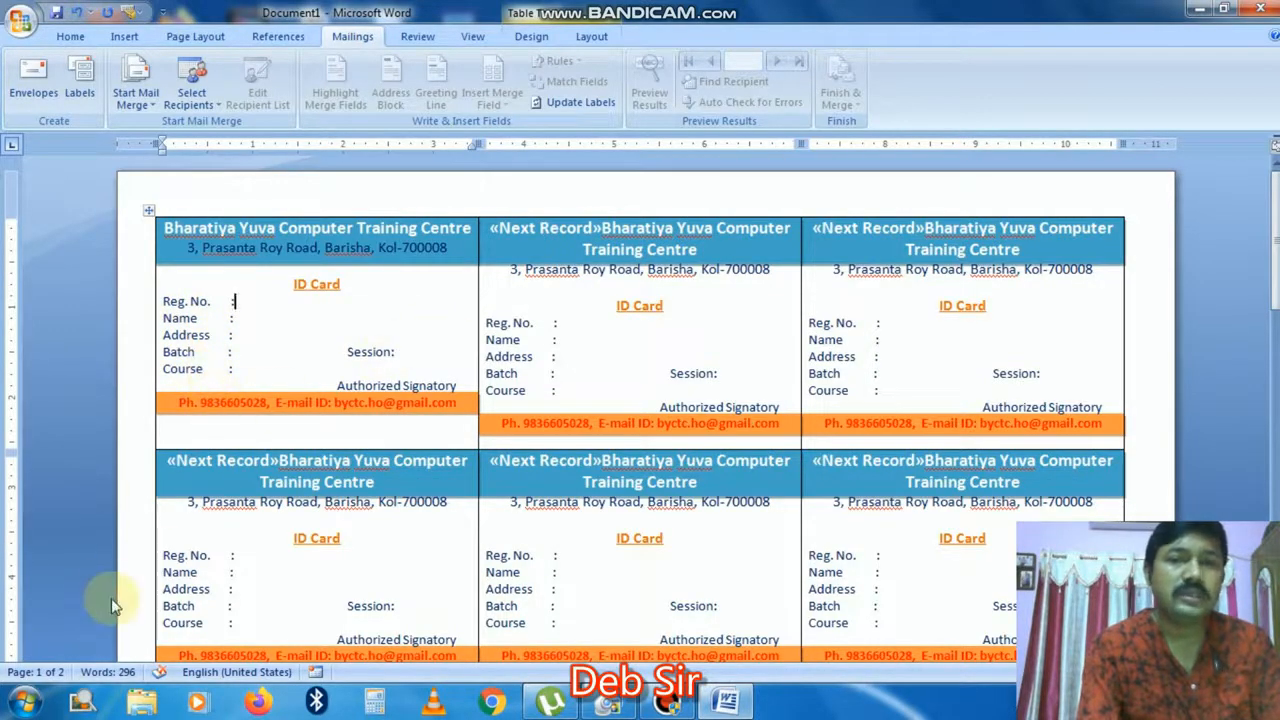
Step: Launch Excel 2007 and widen column A for registration numbers
{"action": "left_click", "coordinate": [22, 702]}
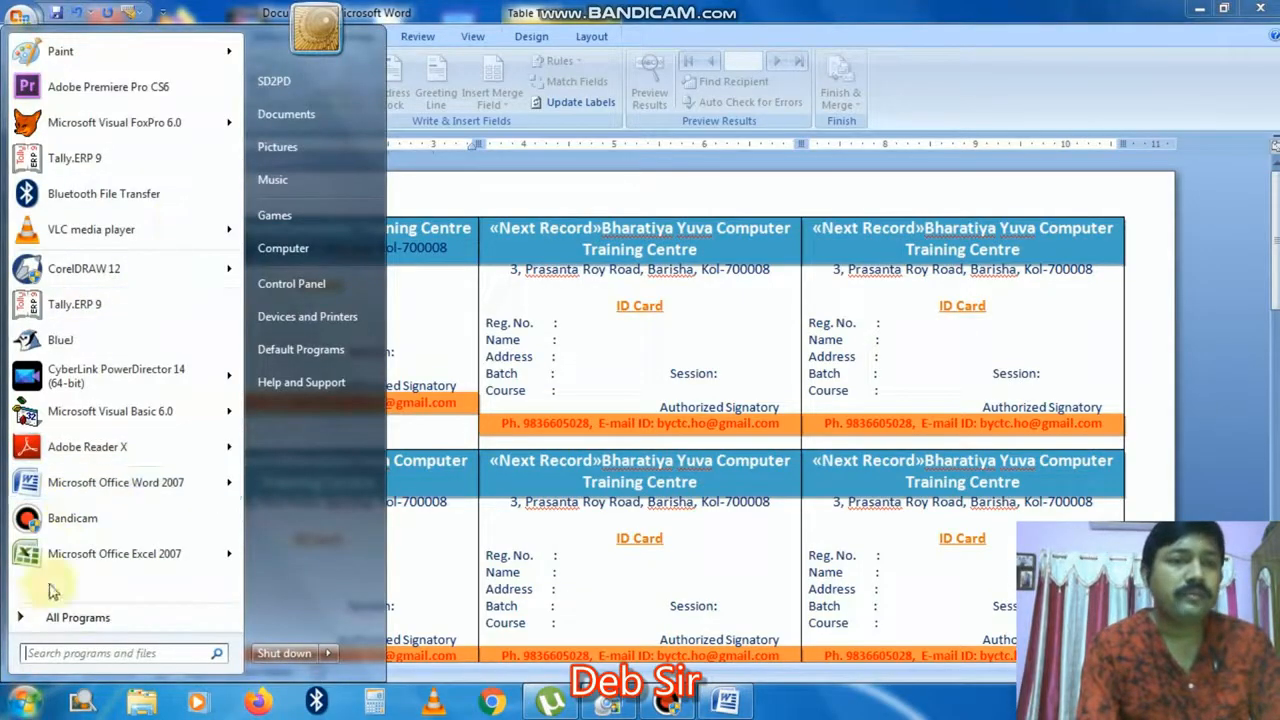
{"action": "left_click", "coordinate": [95, 553]}
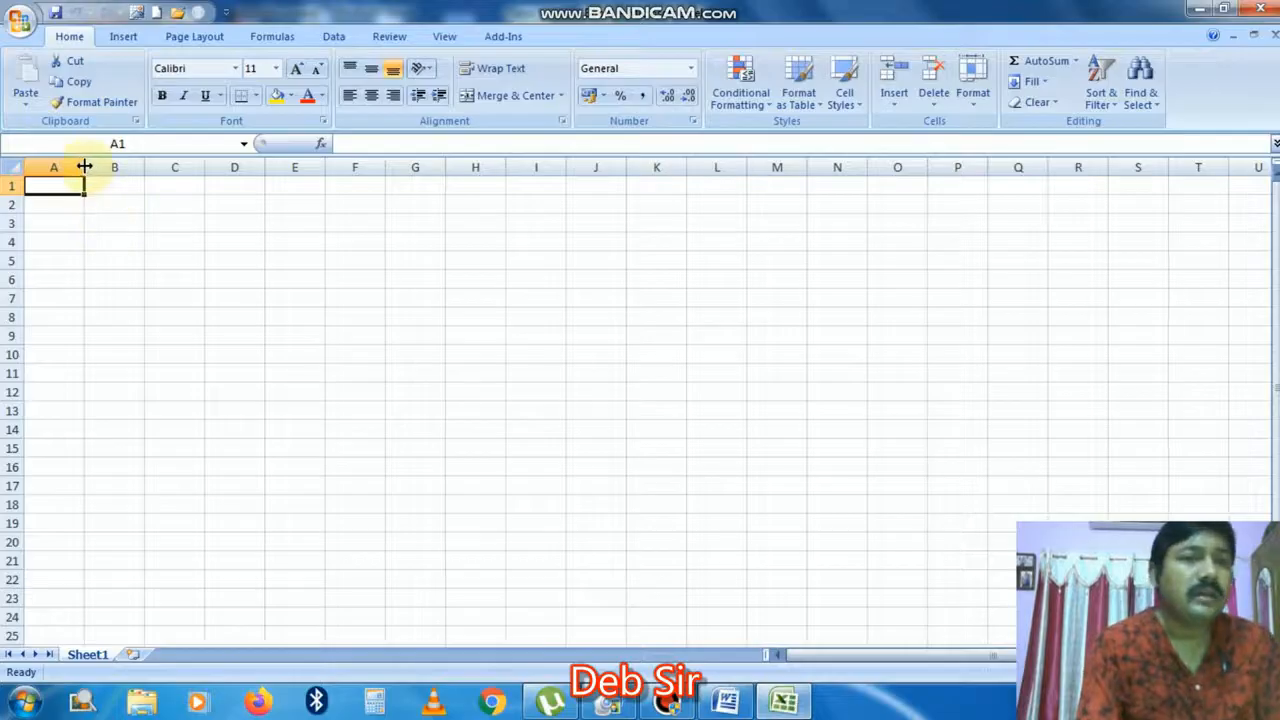
{"action": "left_click_drag", "start_coordinate": [85, 167], "coordinate": [440, 168]}
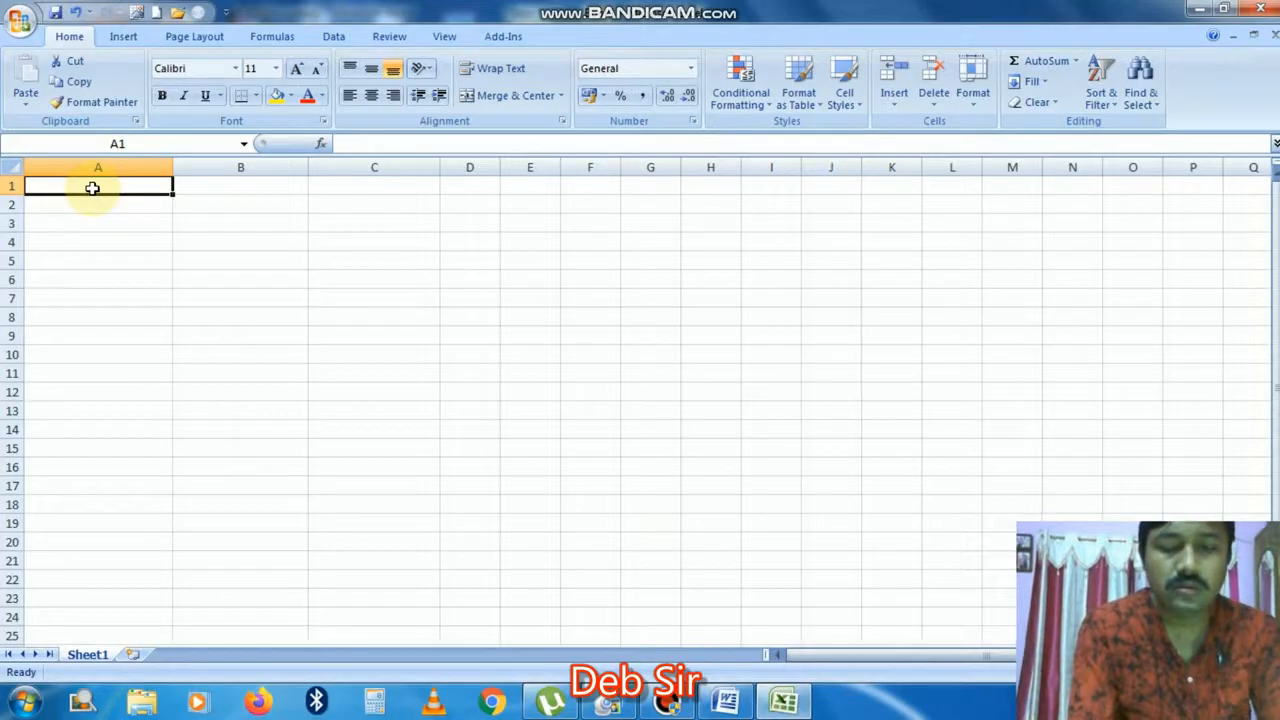
Step: Enter headings Reg. No, Name, Address, batch and Session across A1:E1
{"action": "type", "text": "Reg"}
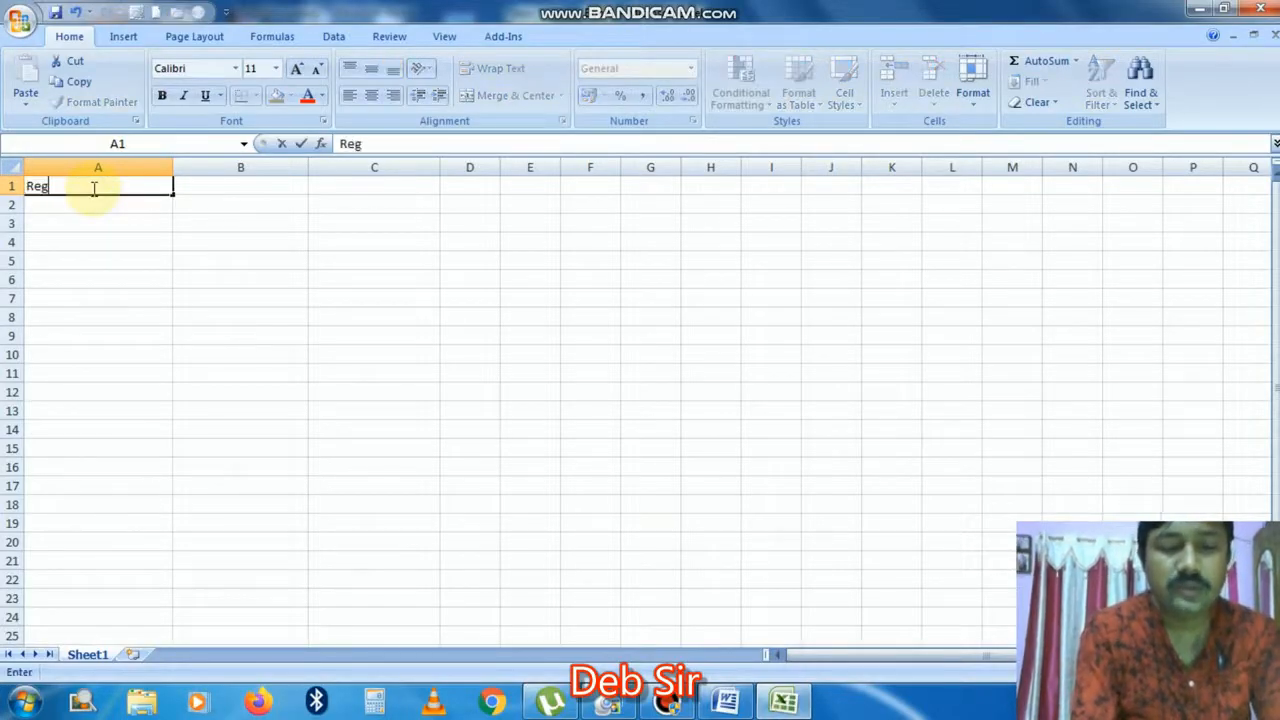
{"action": "type", "text": ". No"}
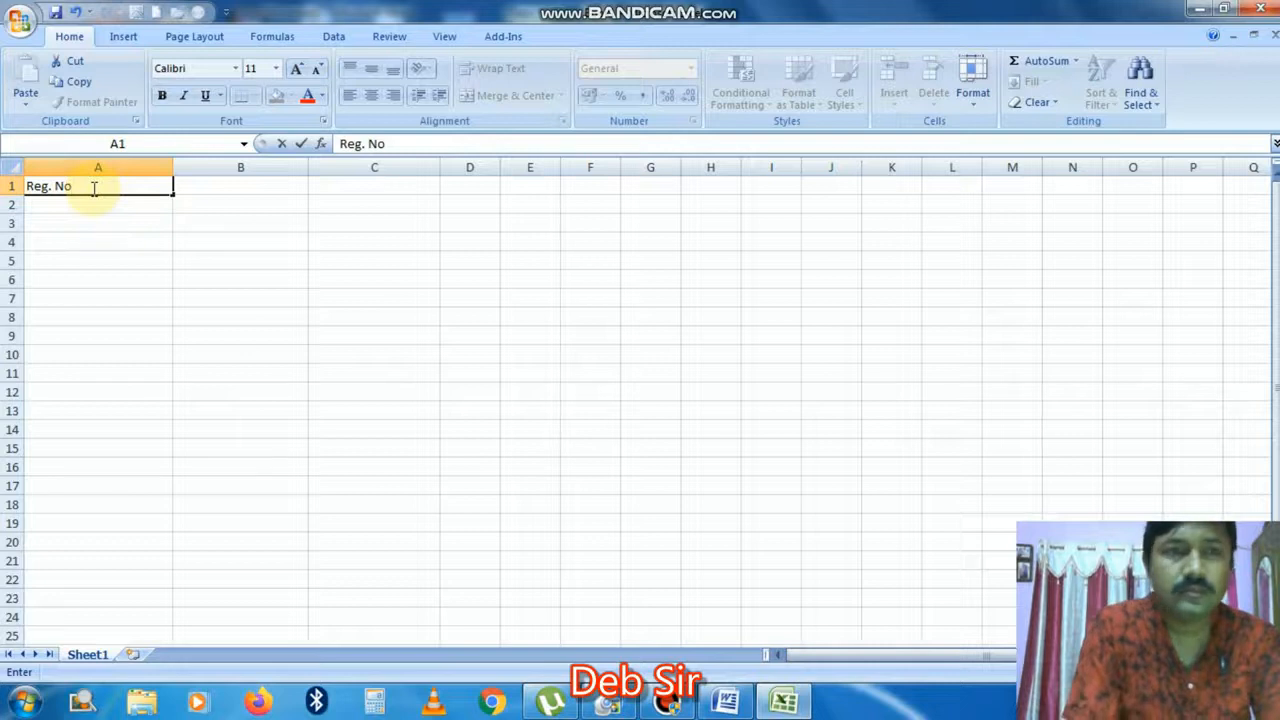
{"action": "key", "text": "Tab"}
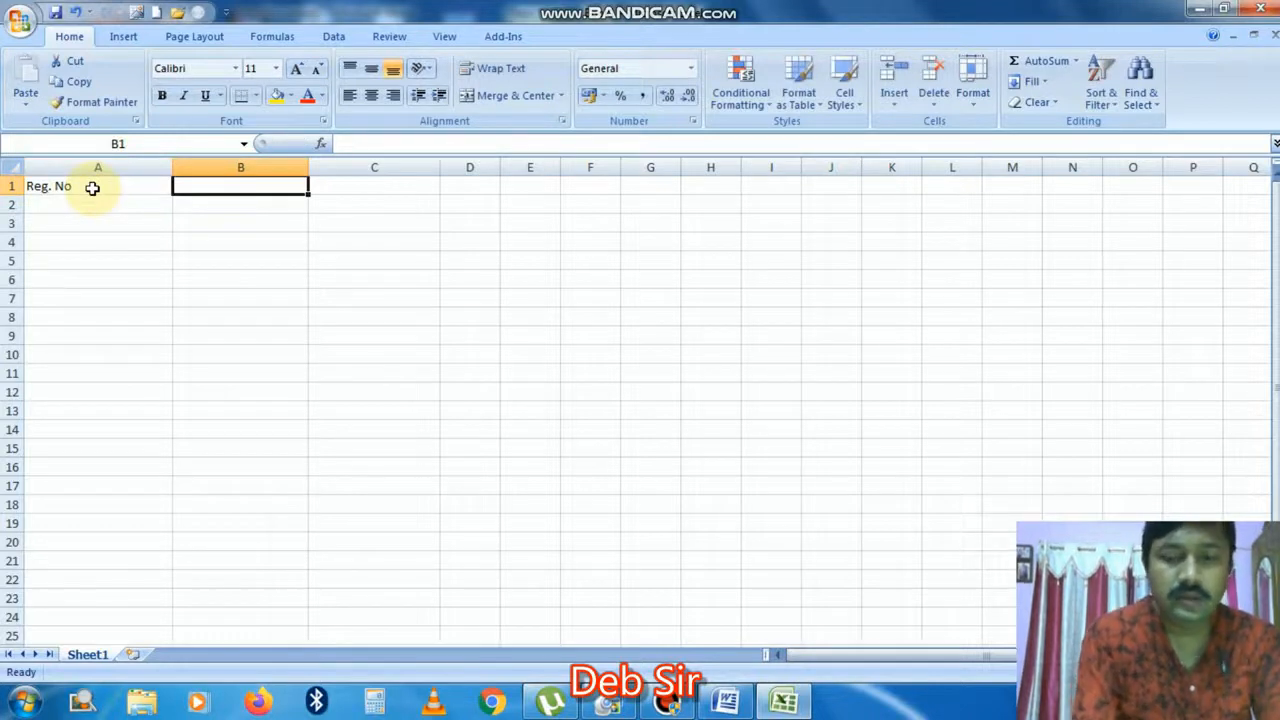
{"action": "type", "text": "Name"}
{"action": "key", "text": "Tab"}
{"action": "type", "text": "A"}
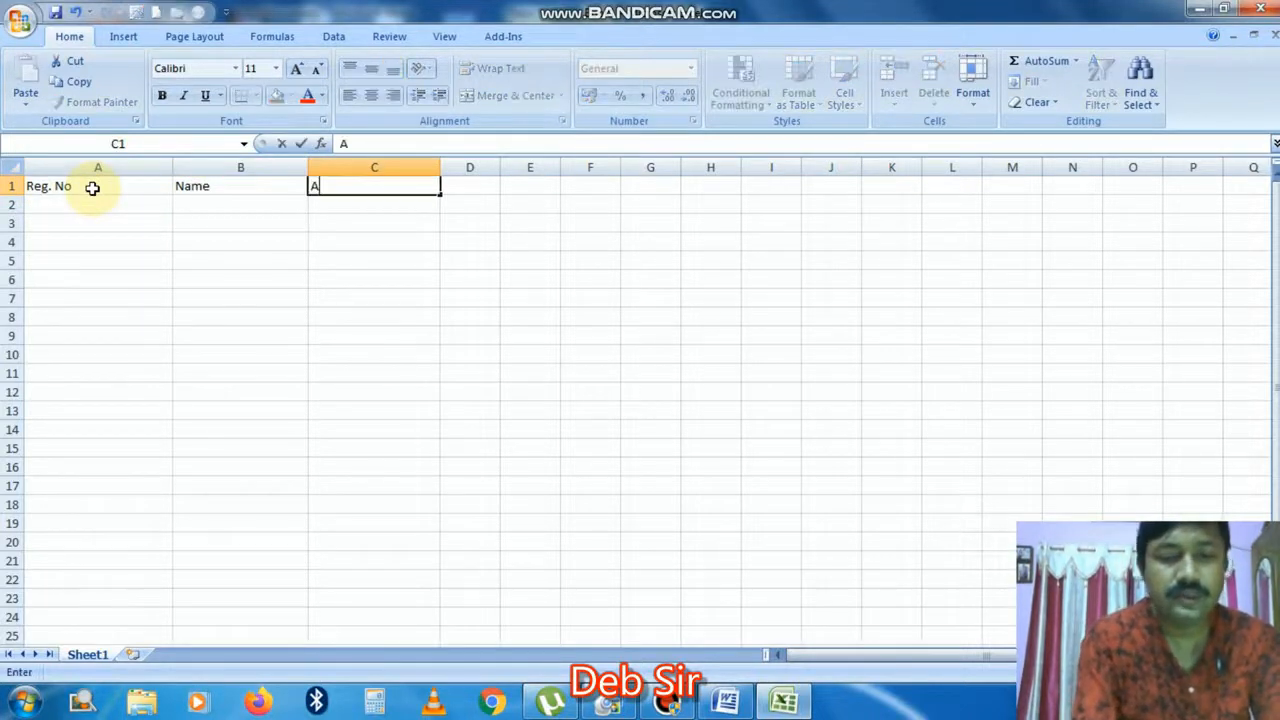
{"action": "type", "text": "ddress"}
{"action": "key", "text": "Tab"}
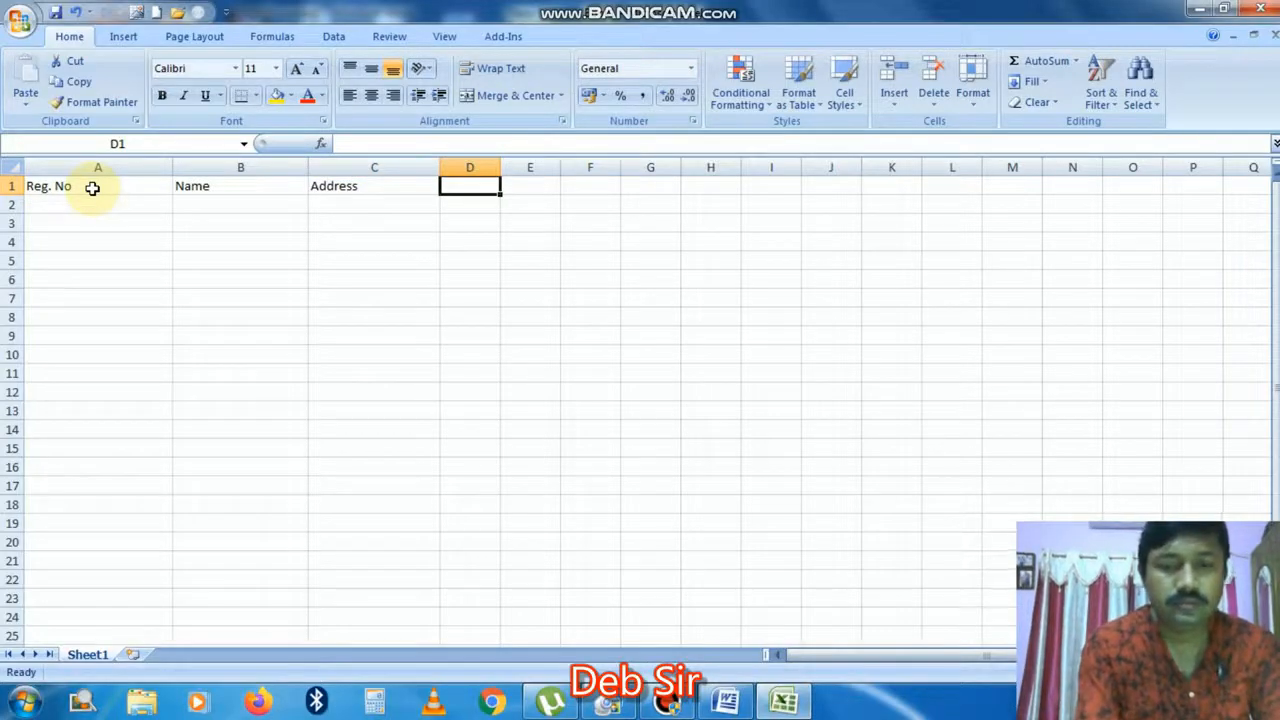
{"action": "type", "text": "batch"}
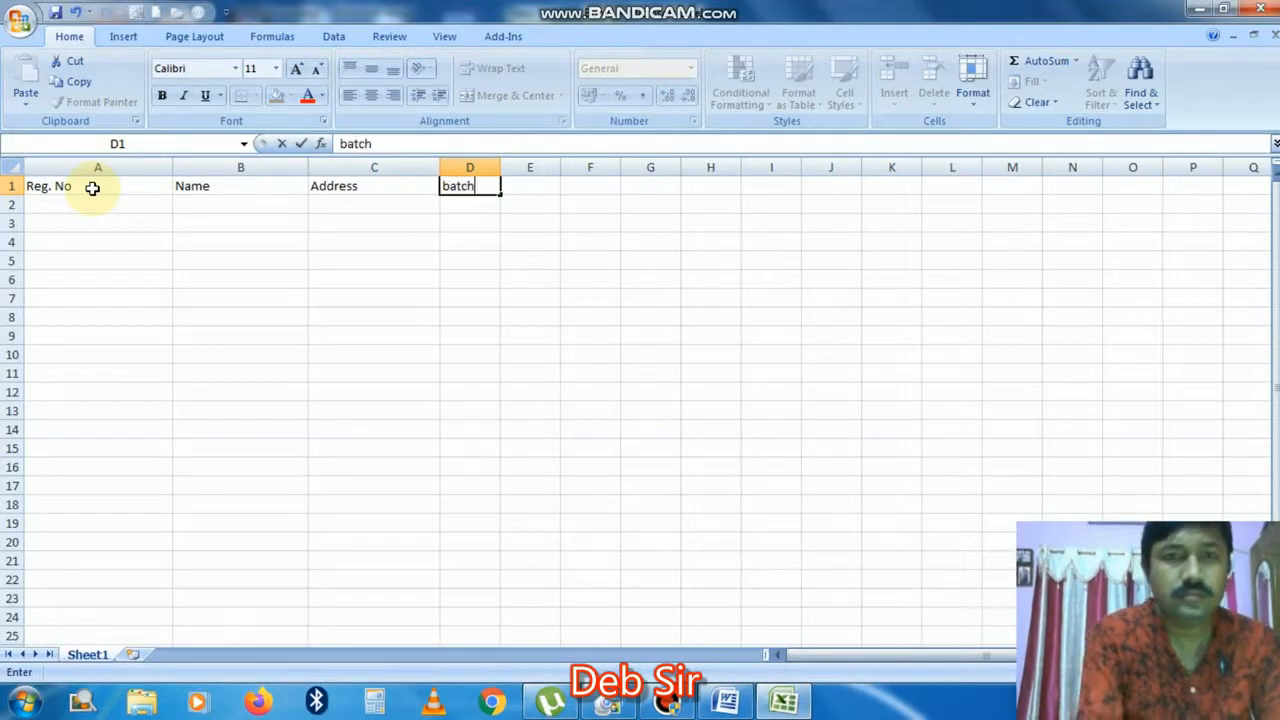
{"action": "key", "text": "Tab"}
{"action": "type", "text": "Session"}
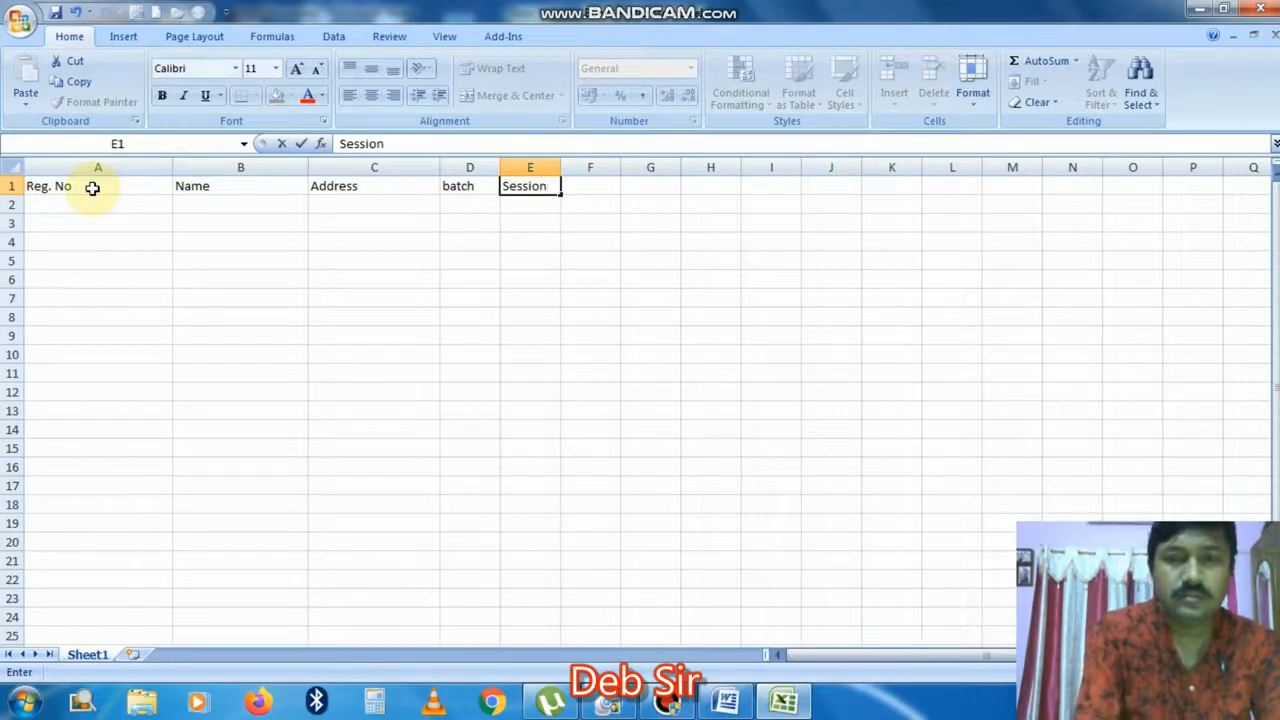
{"action": "key", "text": "Tab"}
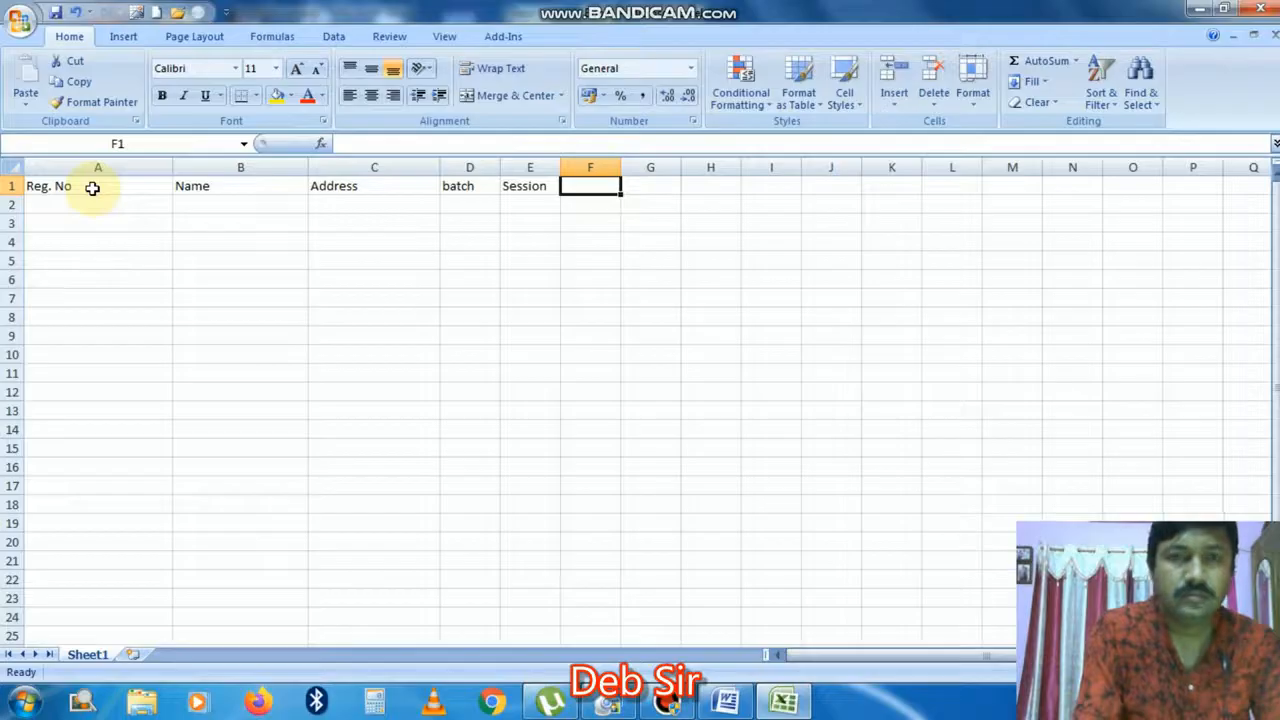
{"action": "left_click", "coordinate": [728, 703]}
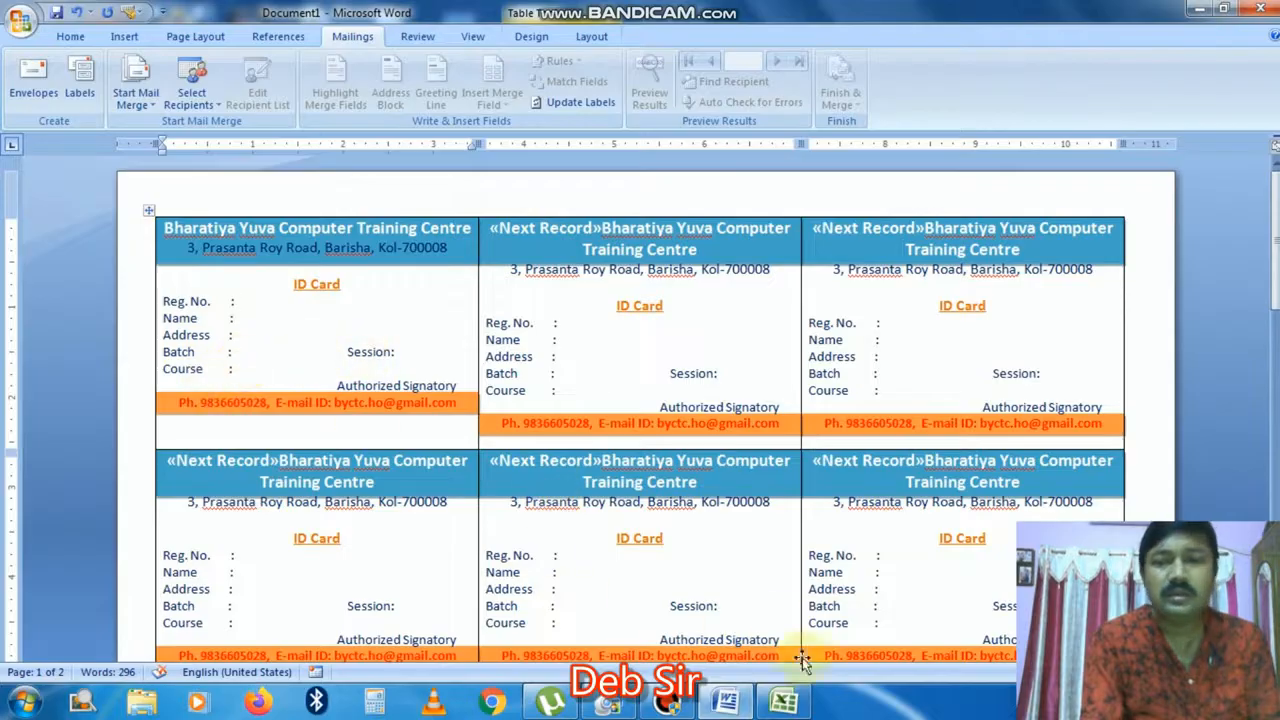
{"action": "left_click", "coordinate": [784, 703]}
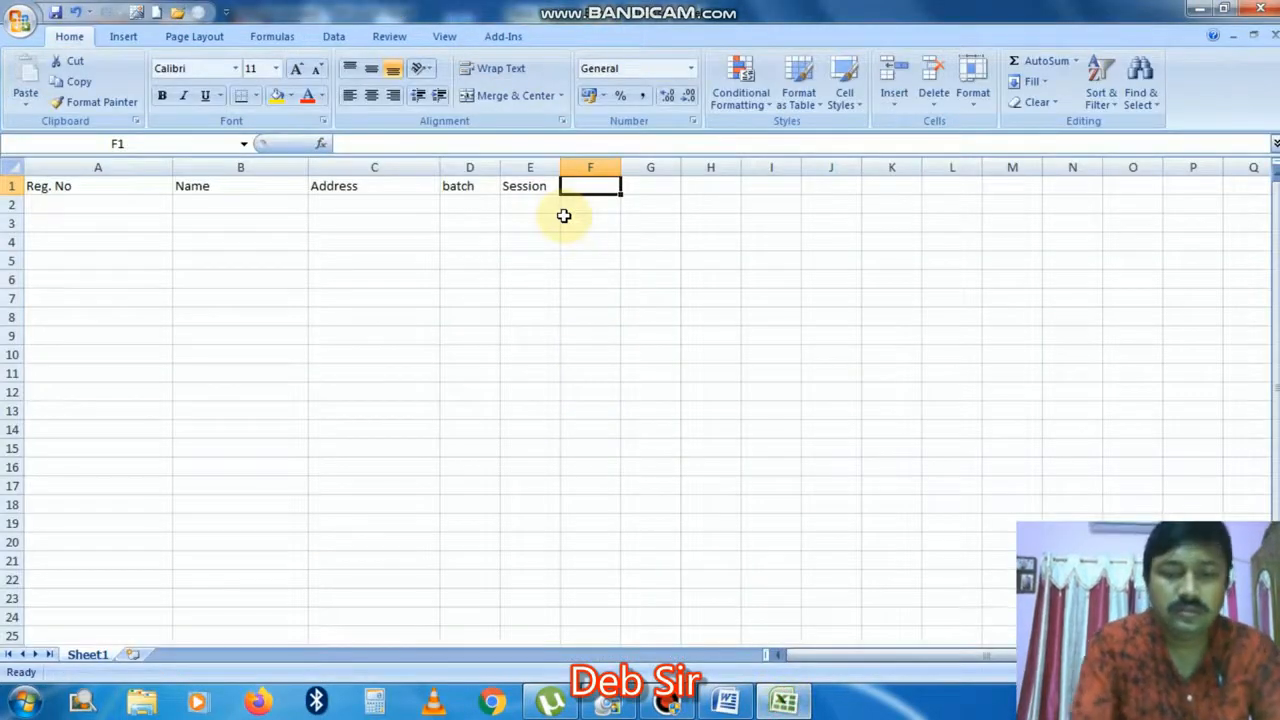
Step: Add the Course heading in cell F1
{"action": "type", "text": "Course"}
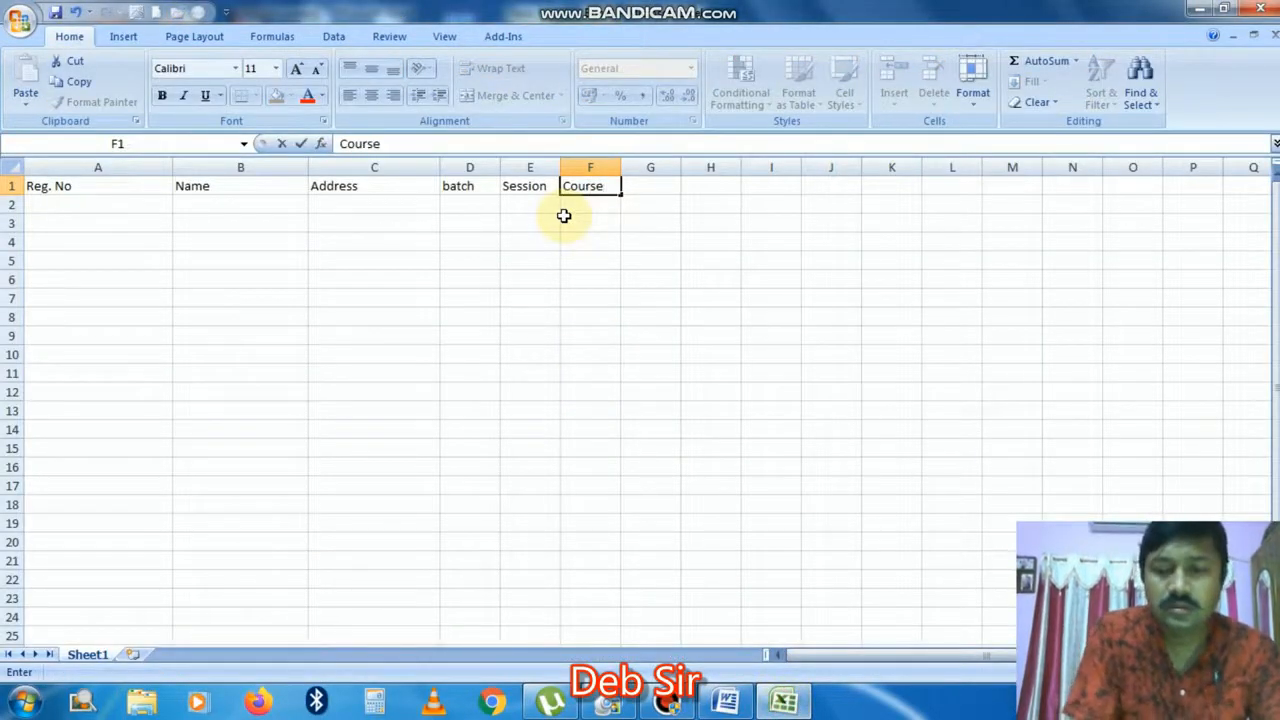
{"action": "key", "text": "Left"}
{"action": "key", "text": "Down"}
{"action": "key", "text": "Left"}
{"action": "key", "text": "Left"}
{"action": "key", "text": "Left"}
{"action": "key", "text": "Left"}
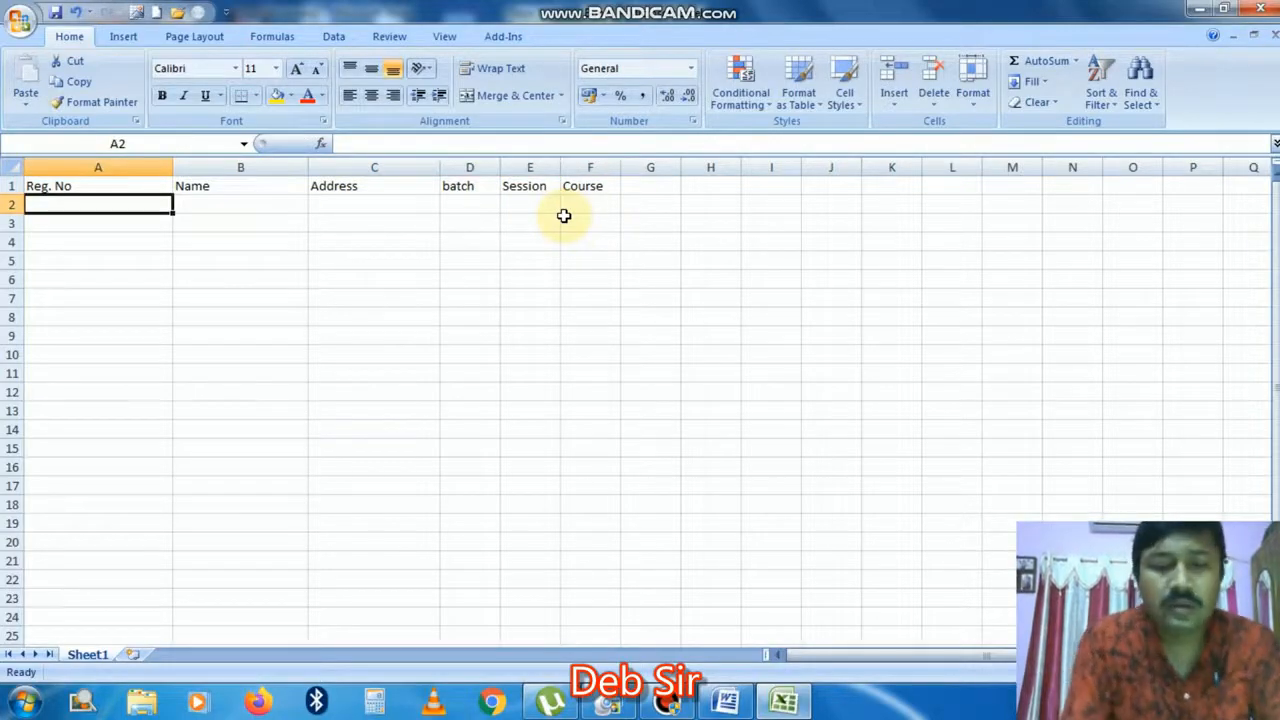
Step: Enter DI/001 in A2 and fill registration numbers down to DI/009 in A10
{"action": "type", "text": "d"}
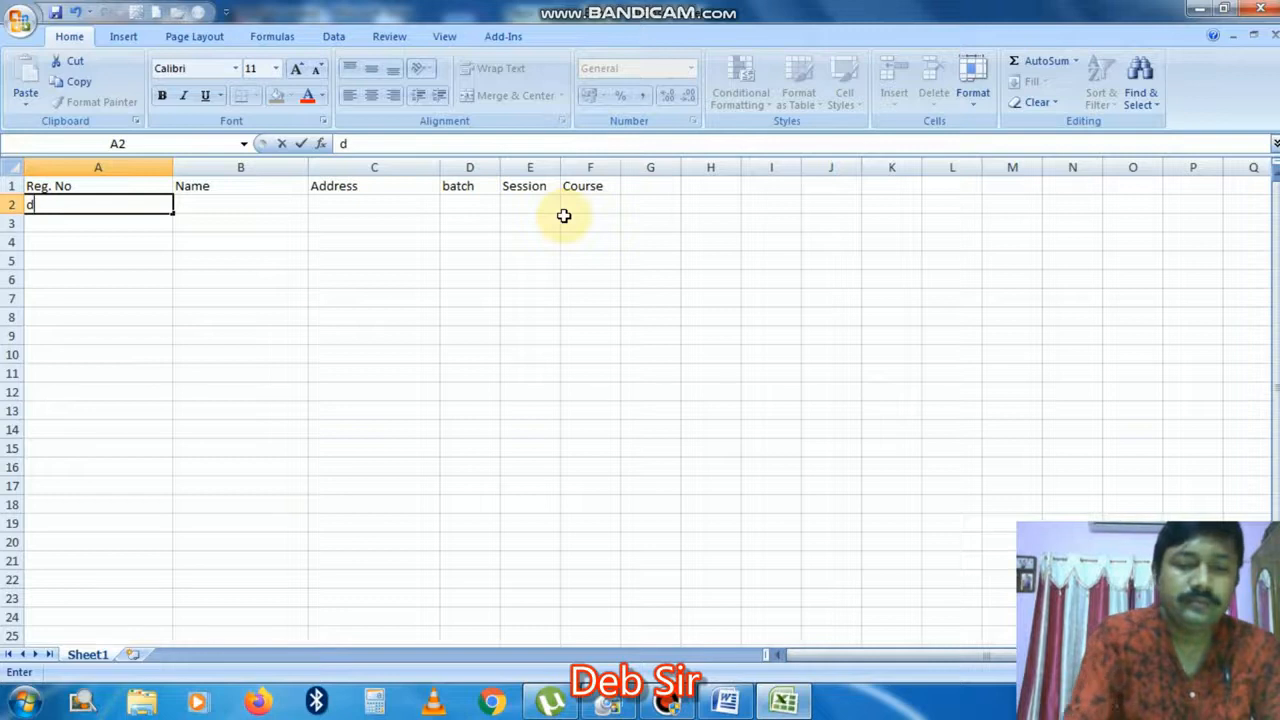
{"action": "key", "text": "BackSpace"}
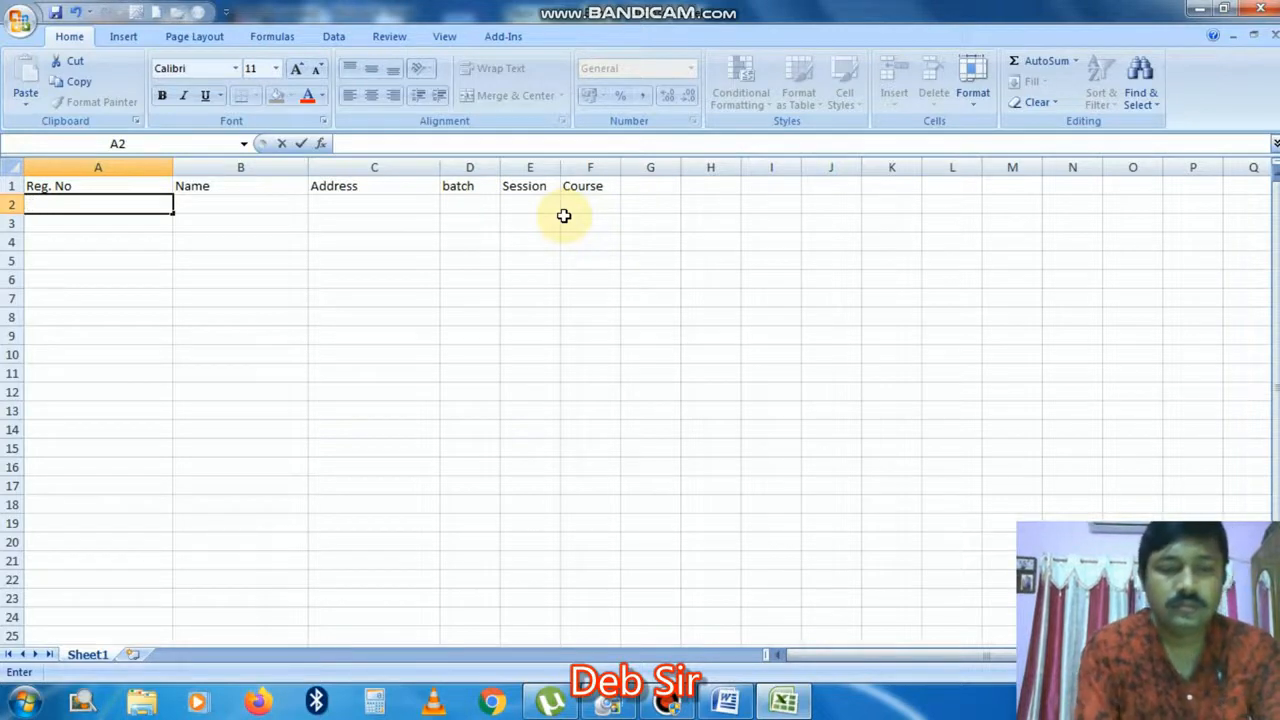
{"action": "type", "text": "DI/"}
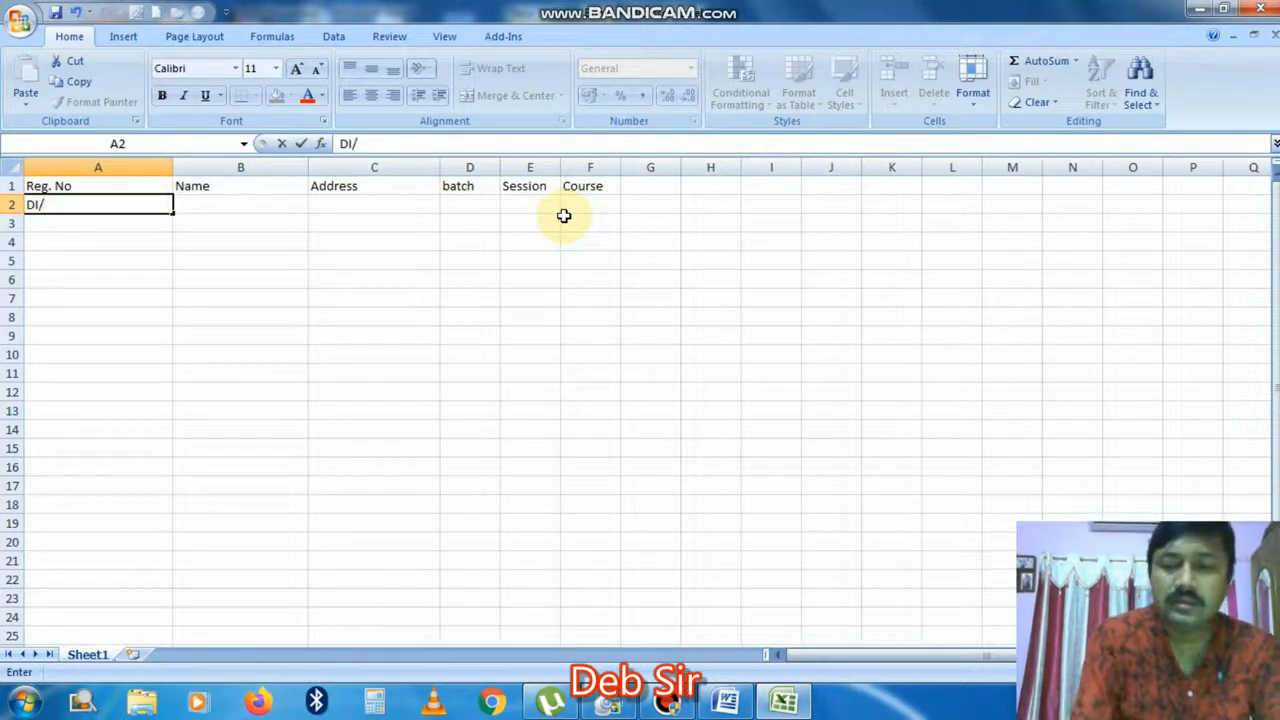
{"action": "type", "text": "001"}
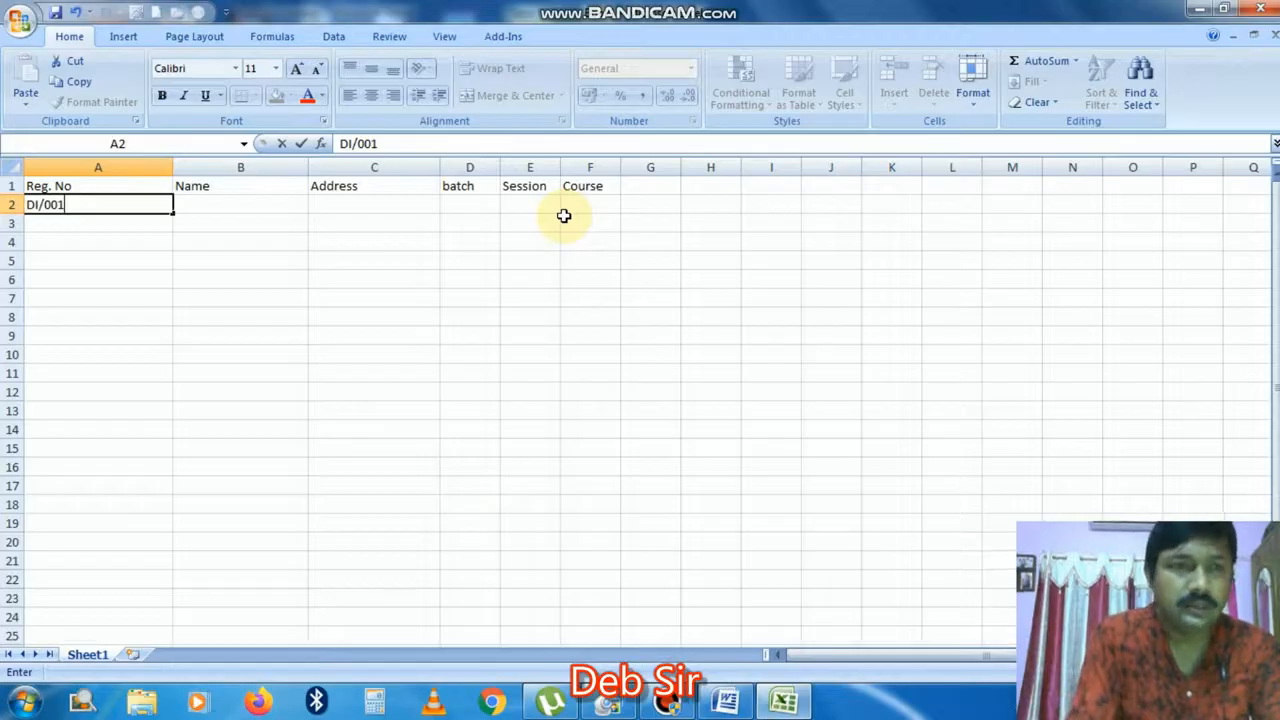
{"action": "key", "text": "Return"}
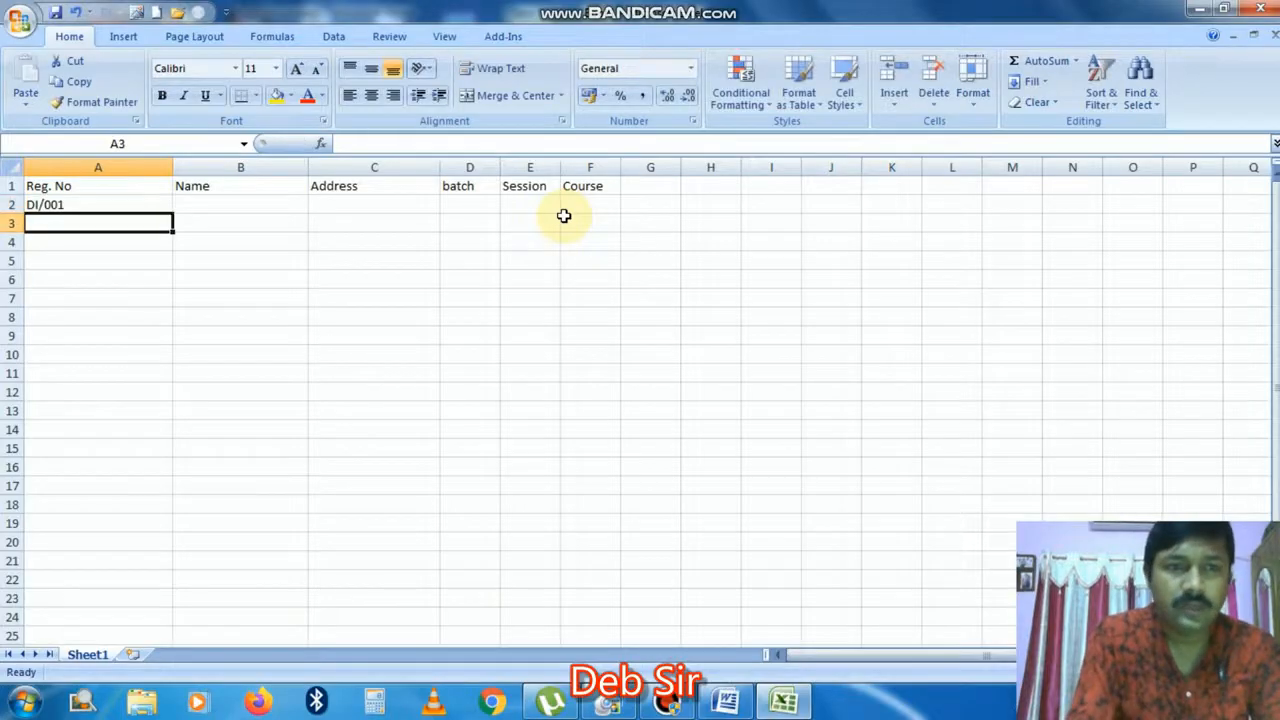
{"action": "left_click", "coordinate": [111, 204]}
{"action": "left_click_drag", "start_coordinate": [172, 211], "coordinate": [161, 362]}
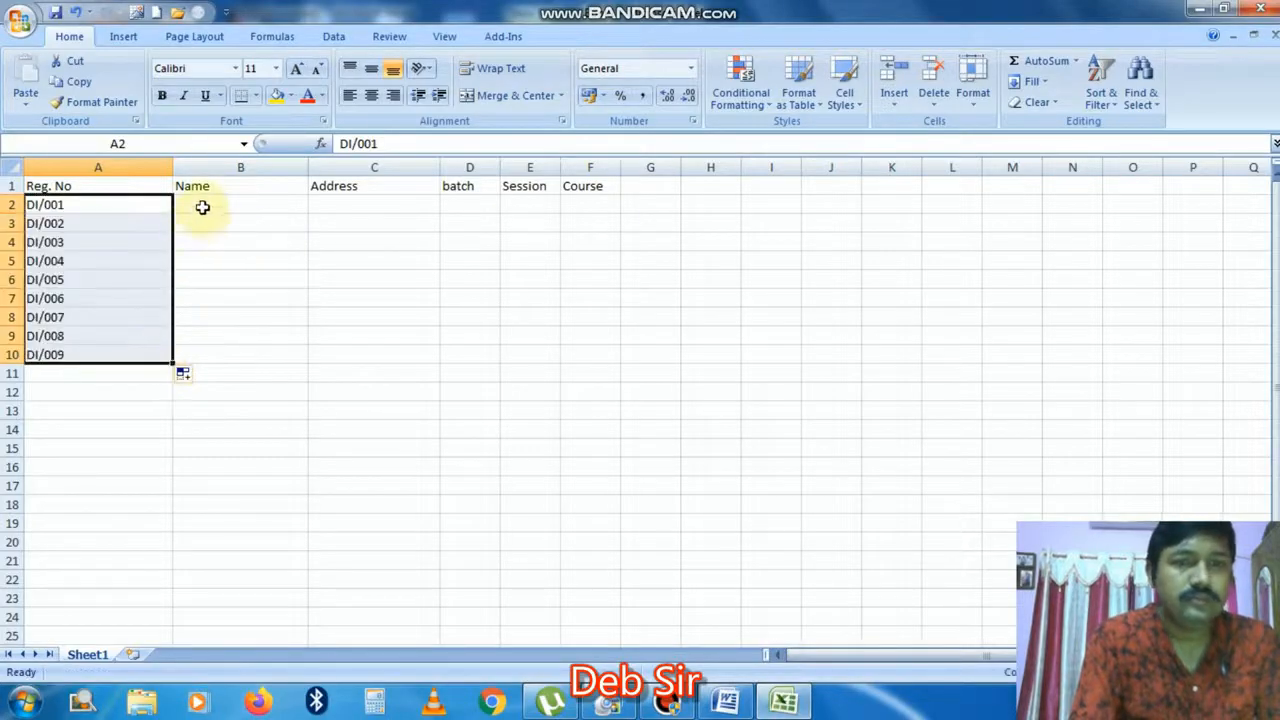
Step: Type the first four students' names into B2:B5
{"action": "left_click", "coordinate": [202, 206]}
{"action": "type", "text": "RA"}
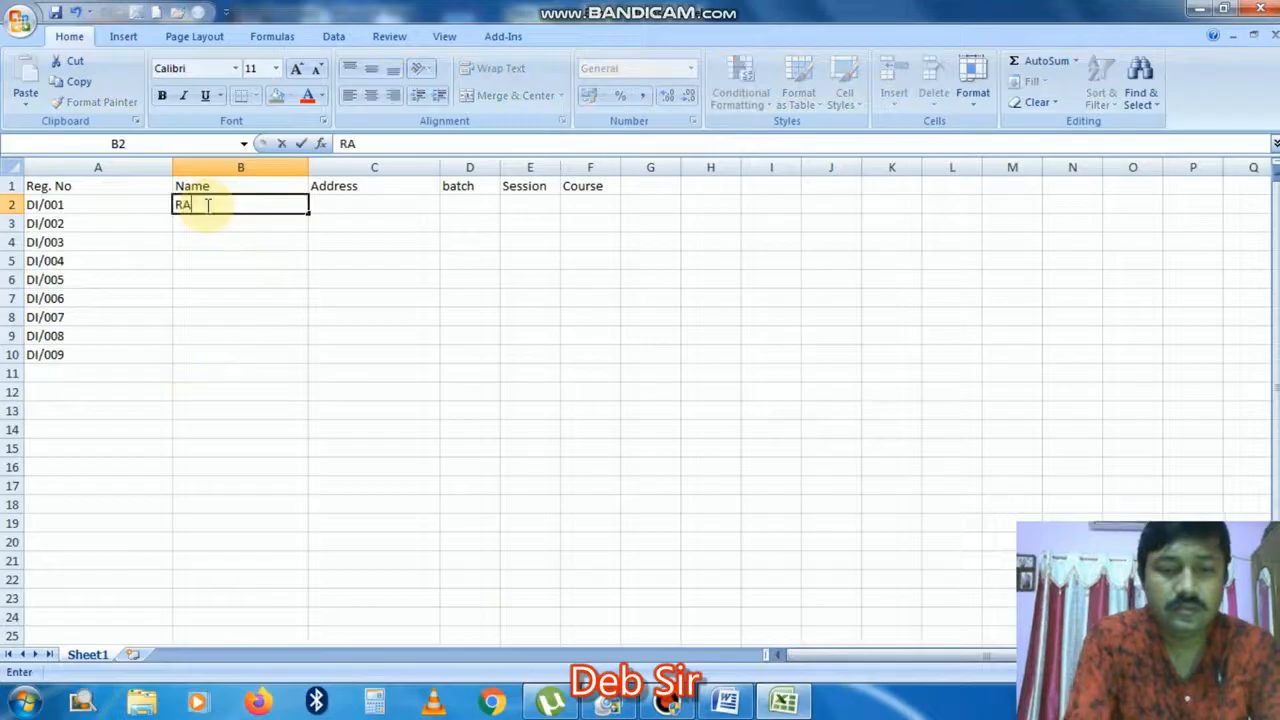
{"action": "type", "text": "JU DAS"}
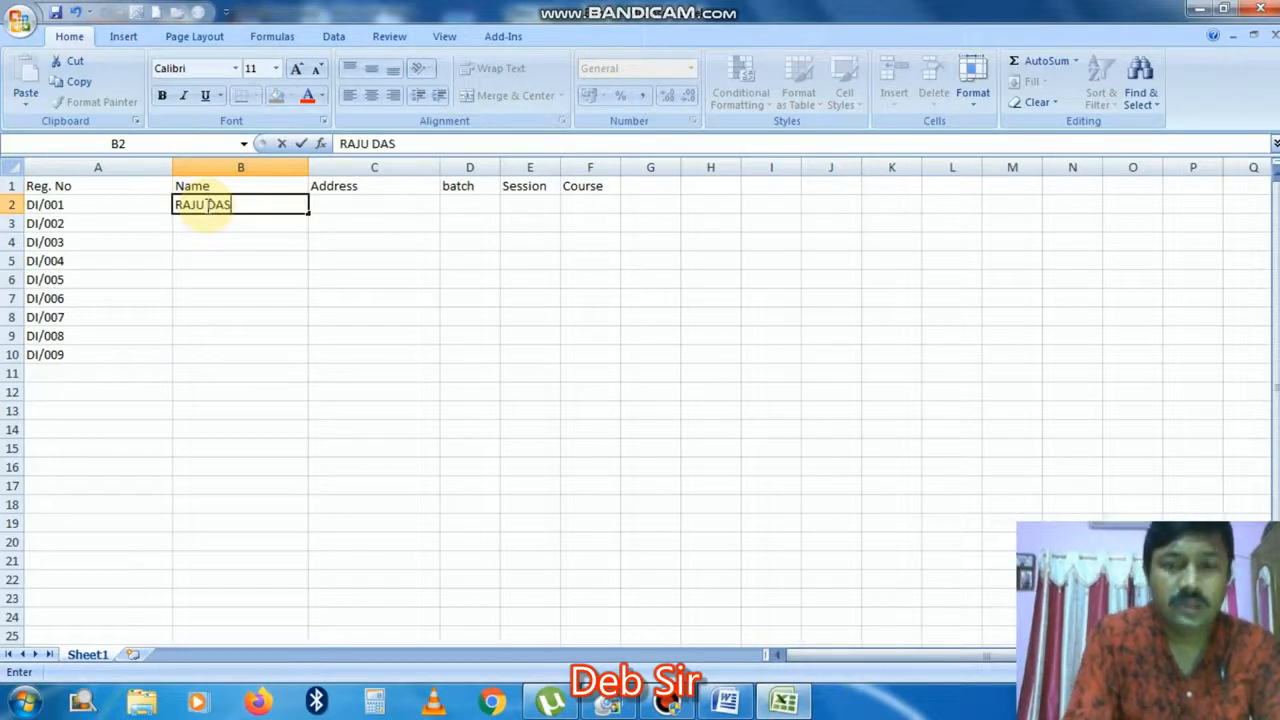
{"action": "key", "text": "Return"}
{"action": "type", "text": "RA"}
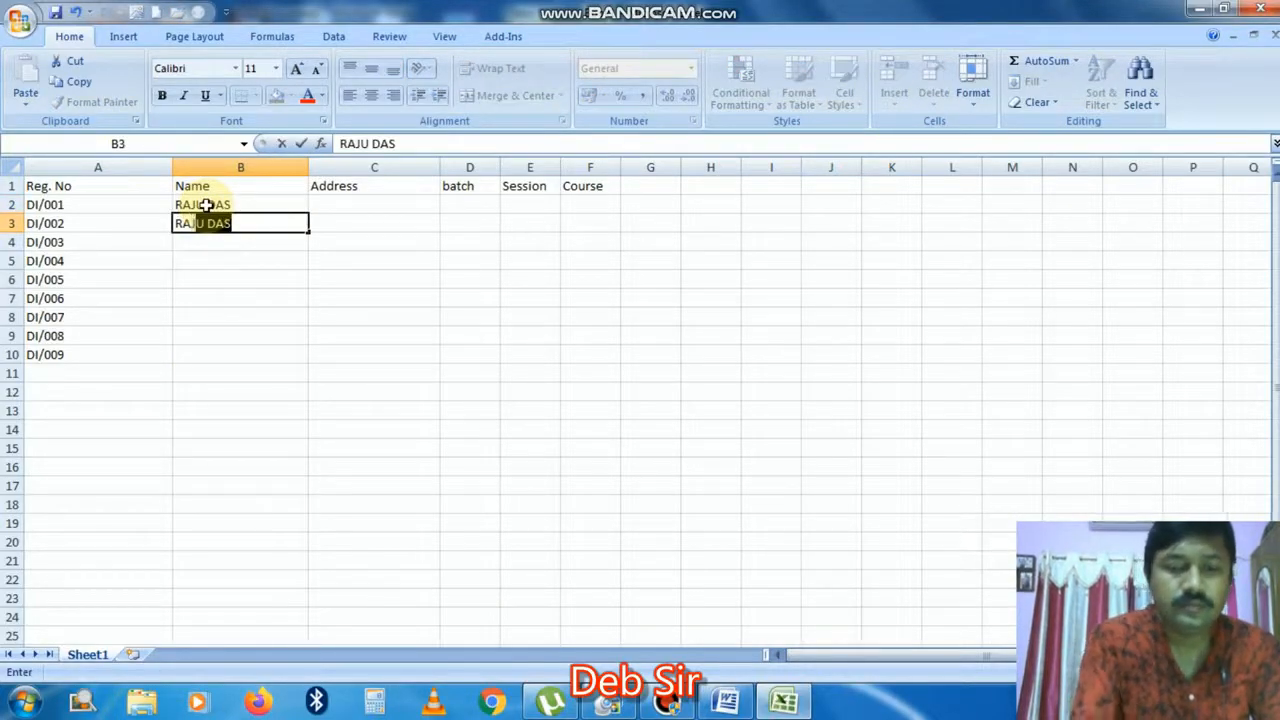
{"action": "type", "text": "JU PAL"}
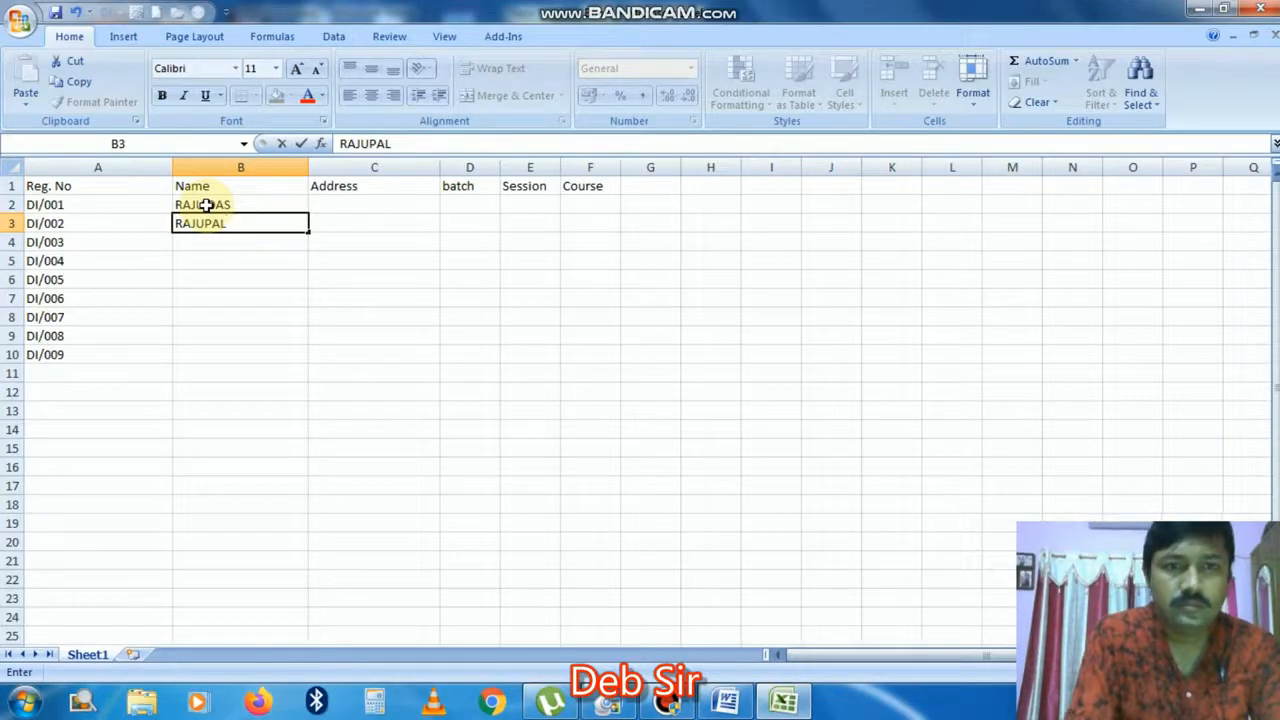
{"action": "left_click", "coordinate": [205, 223]}
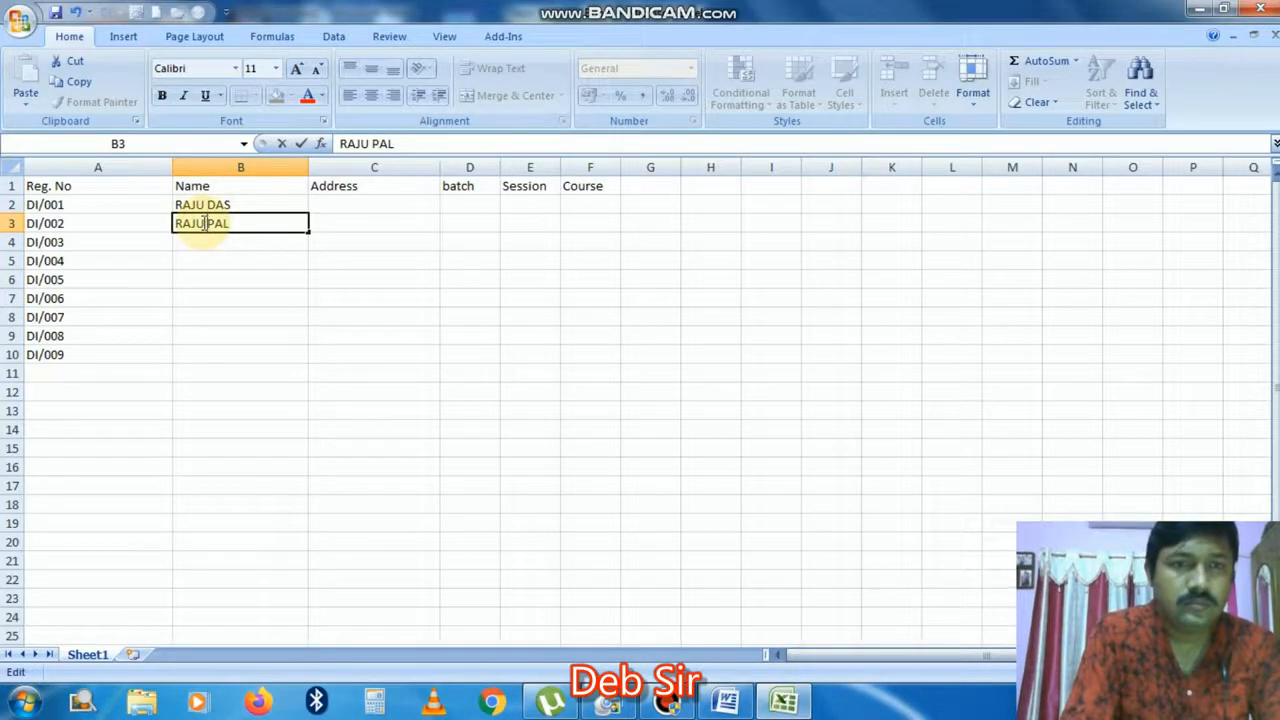
{"action": "key", "text": "Return"}
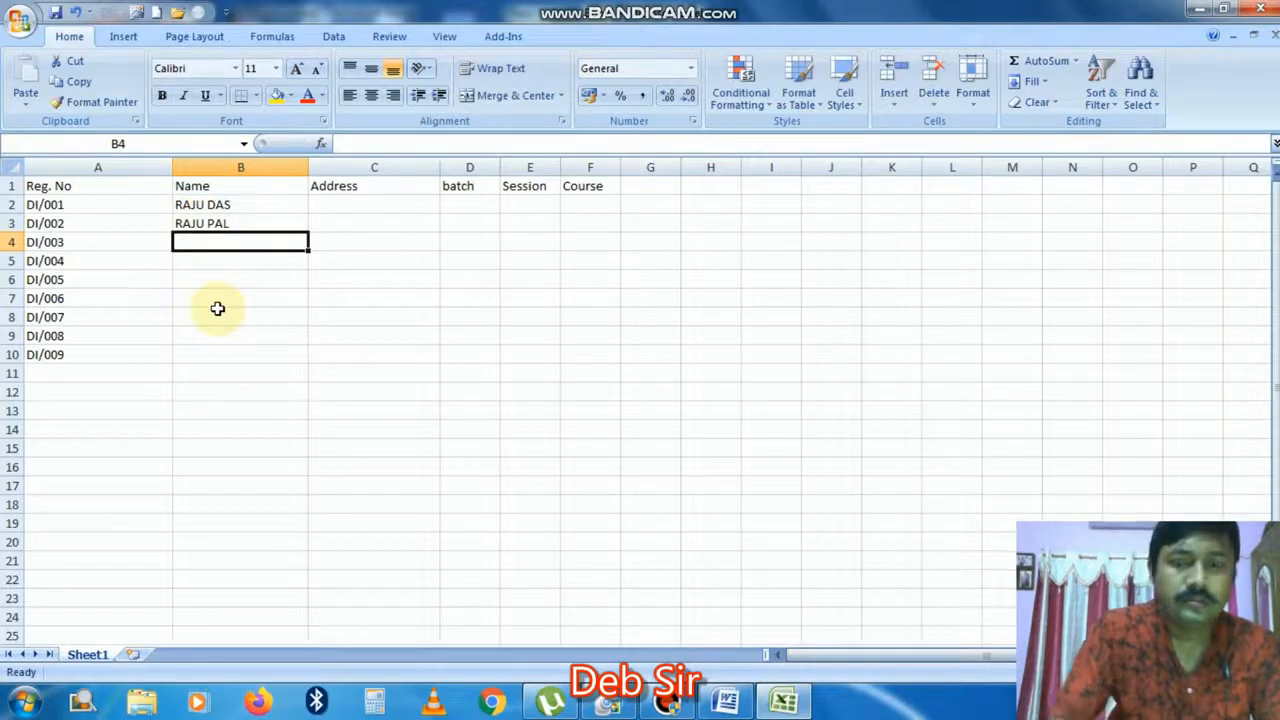
{"action": "type", "text": "P"}
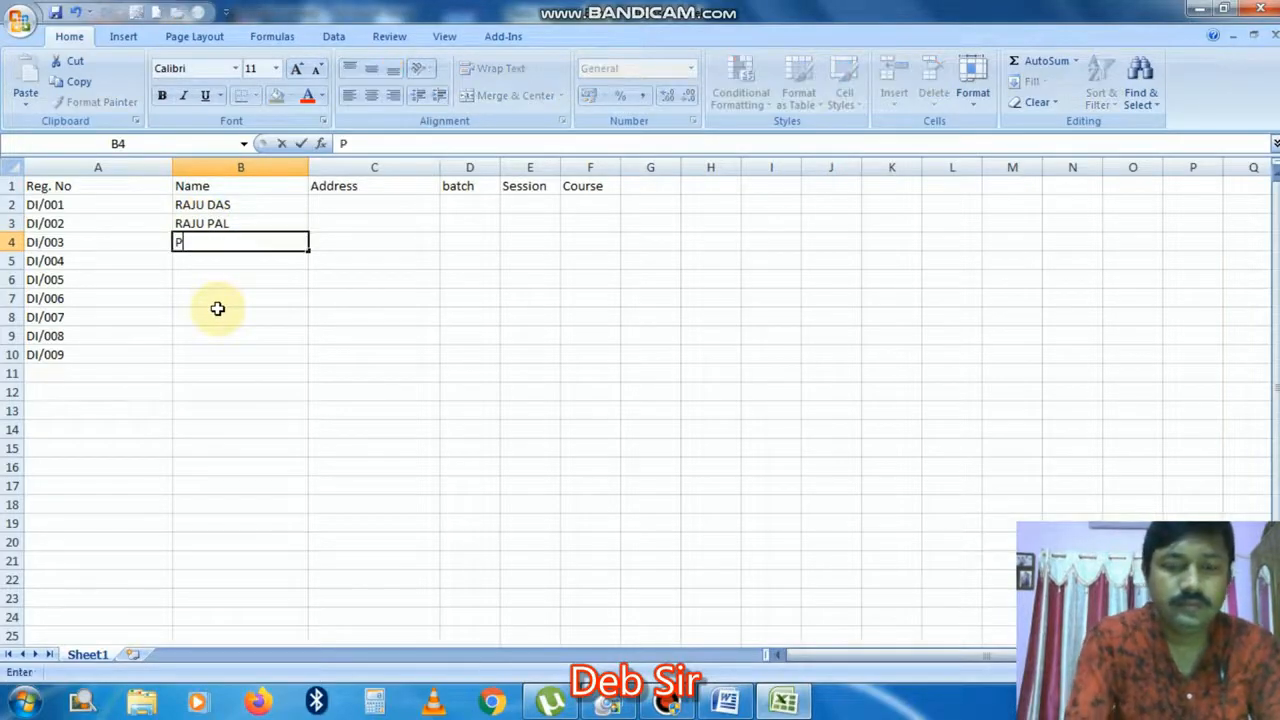
{"action": "key", "text": "BackSpace"}
{"action": "type", "text": "PRIY"}
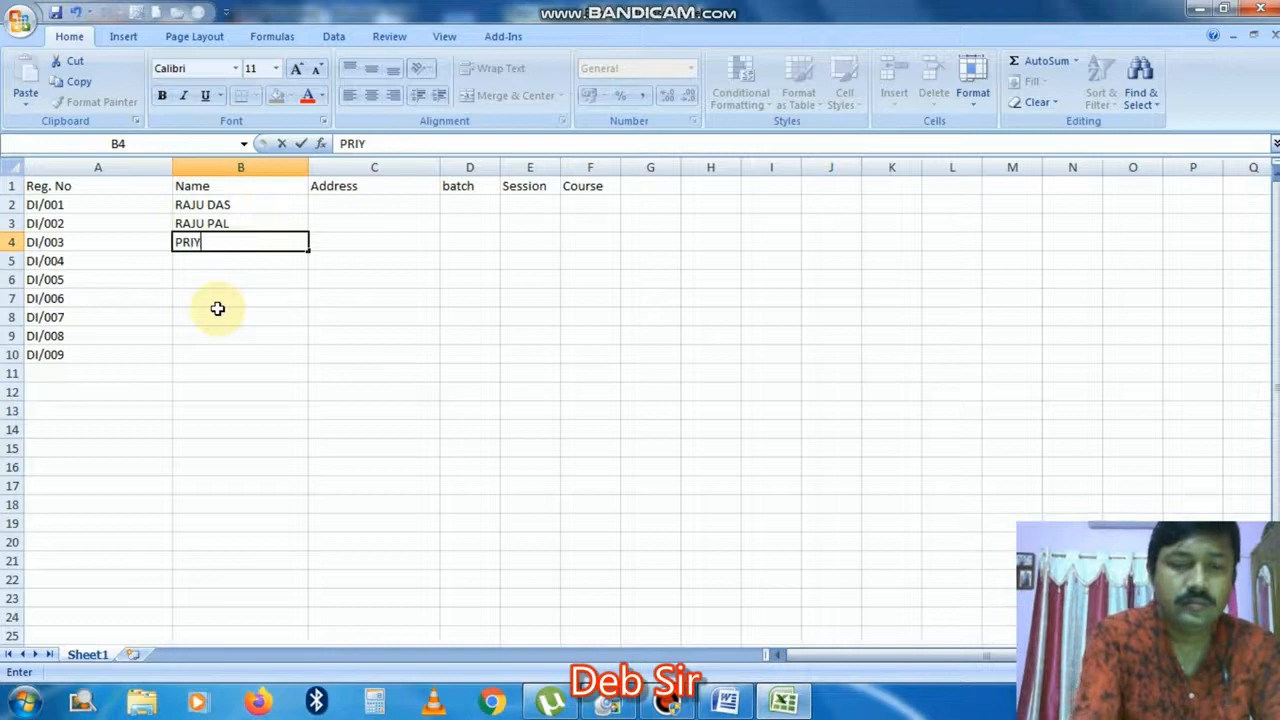
{"action": "type", "text": "A ROY"}
{"action": "key", "text": "Return"}
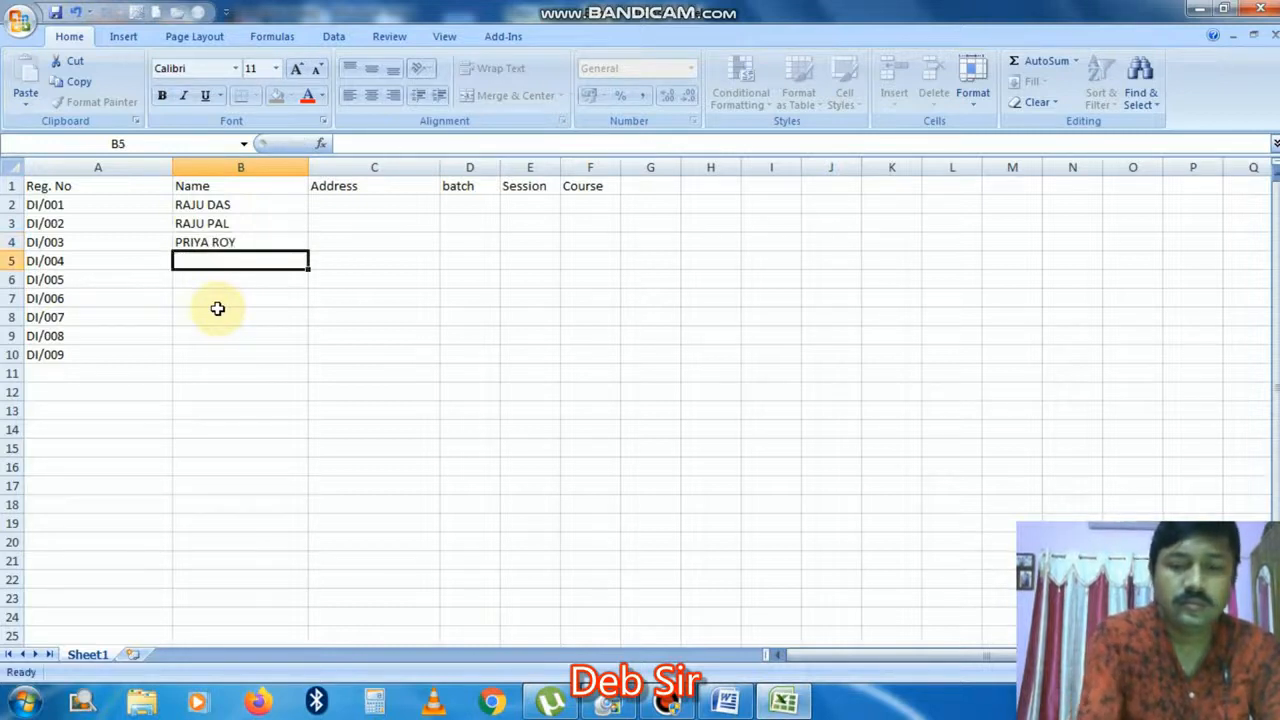
{"action": "type", "text": "PRIYANKA"}
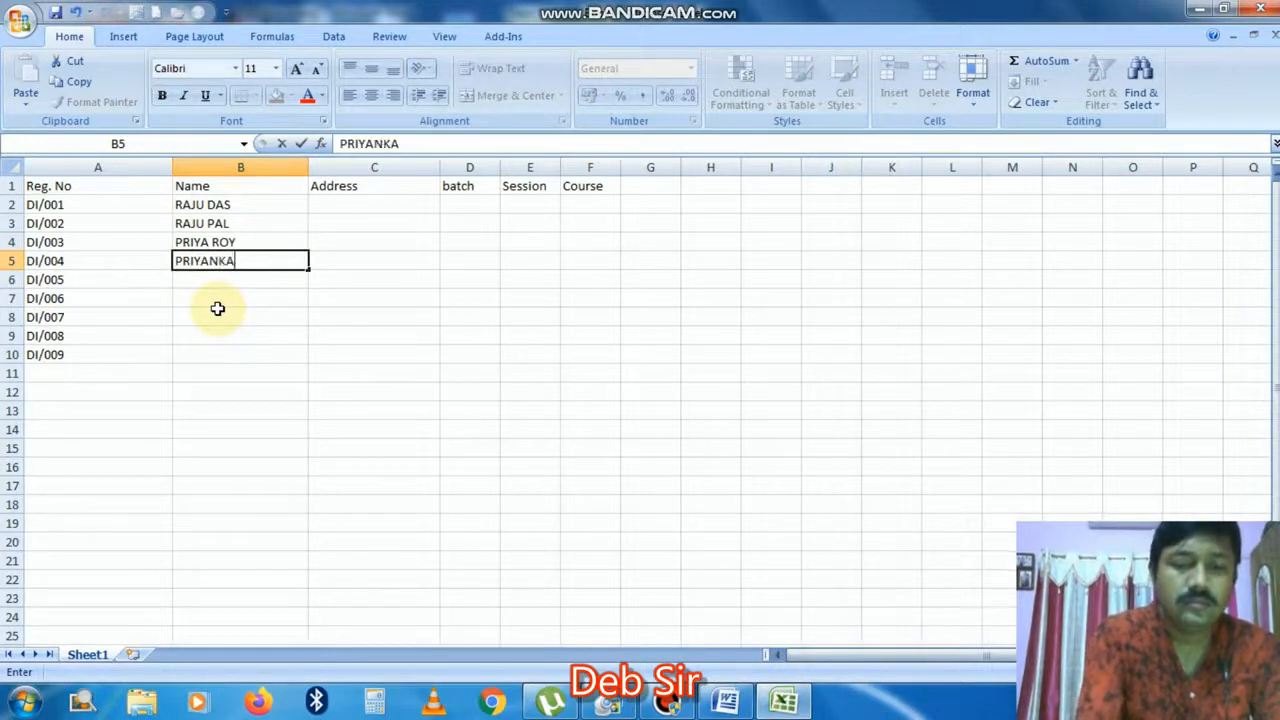
{"action": "type", "text": " DAS"}
{"action": "key", "text": "Return"}
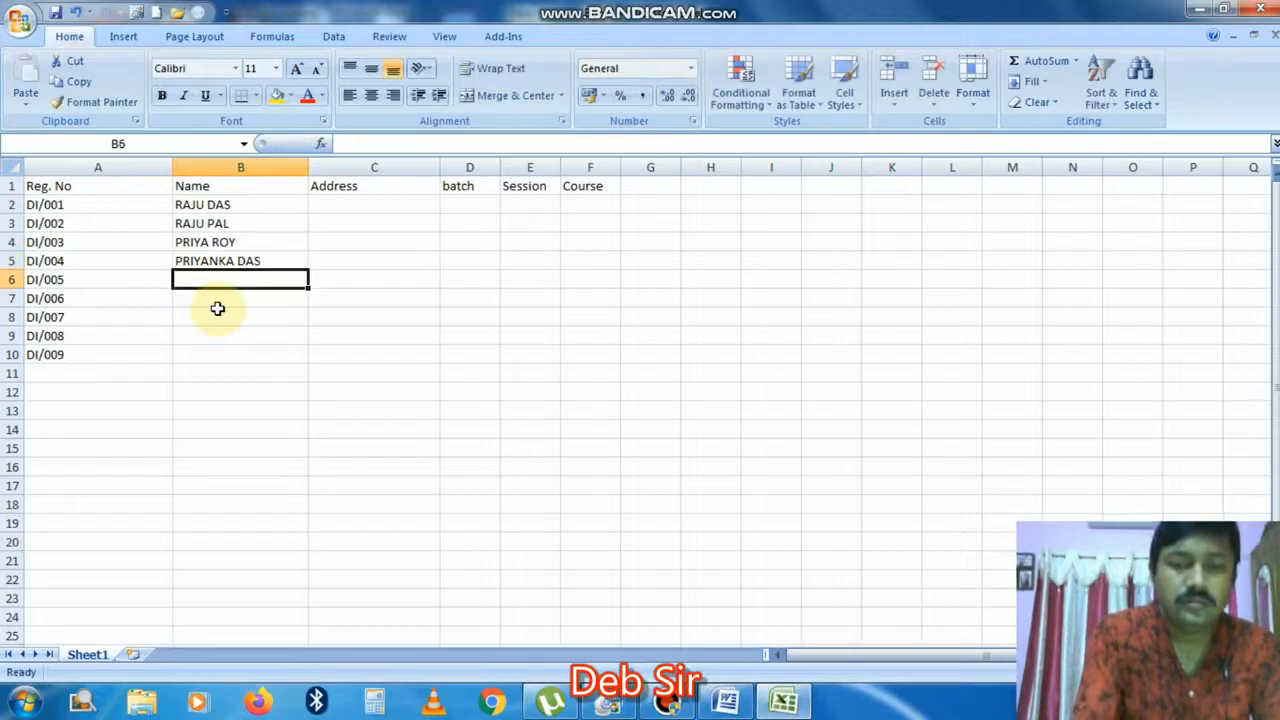
Step: Type the remaining five students' names into B6:B10
{"action": "type", "text": "PRIT"}
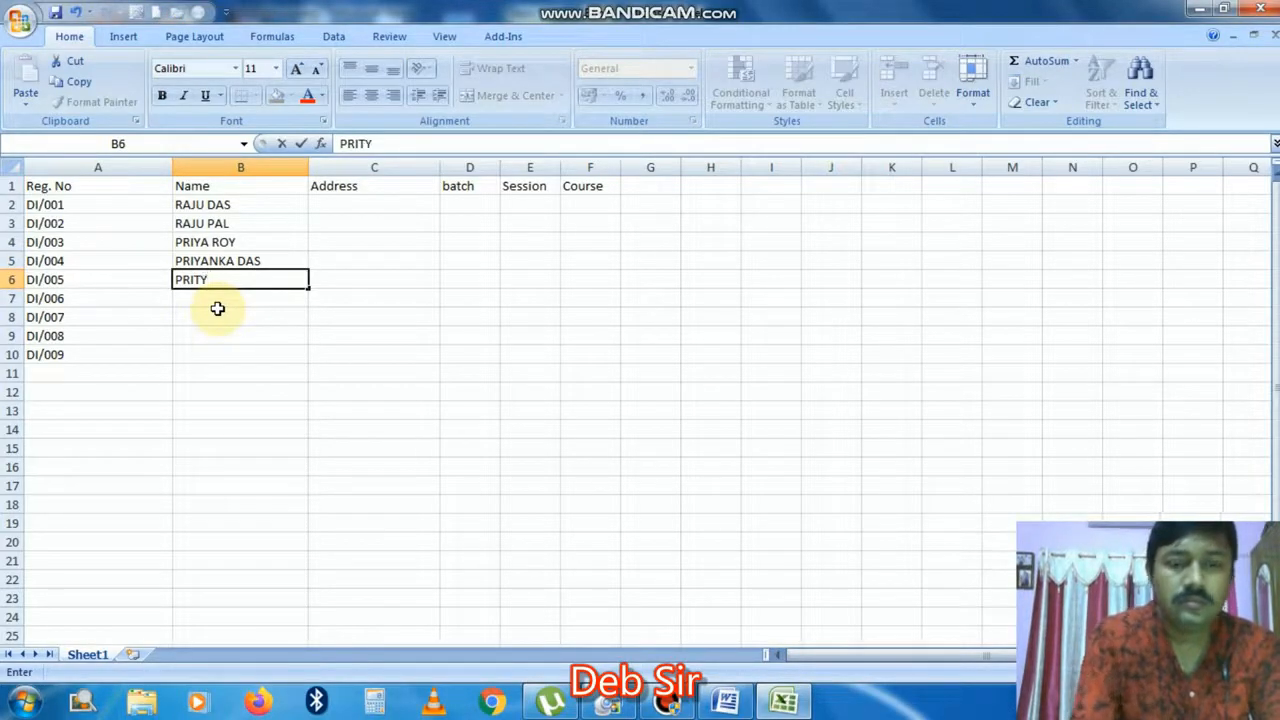
{"action": "type", "text": "Y "}
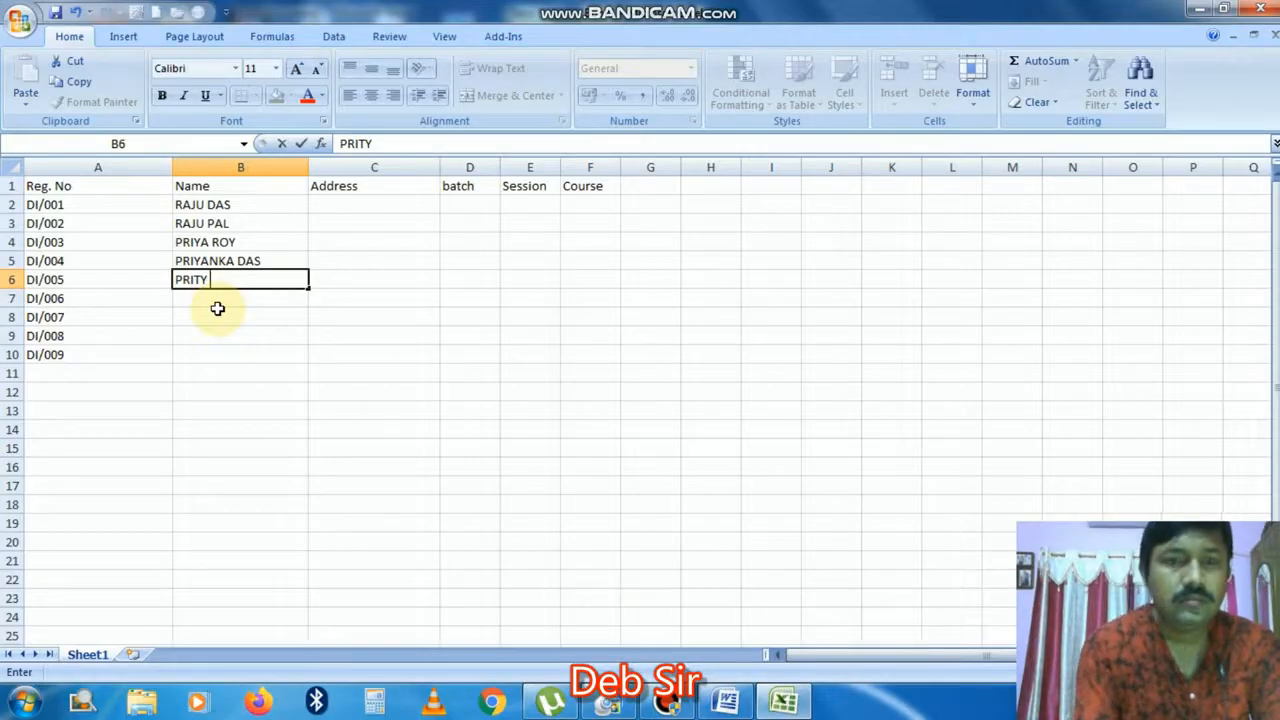
{"action": "type", "text": "KOYAL"}
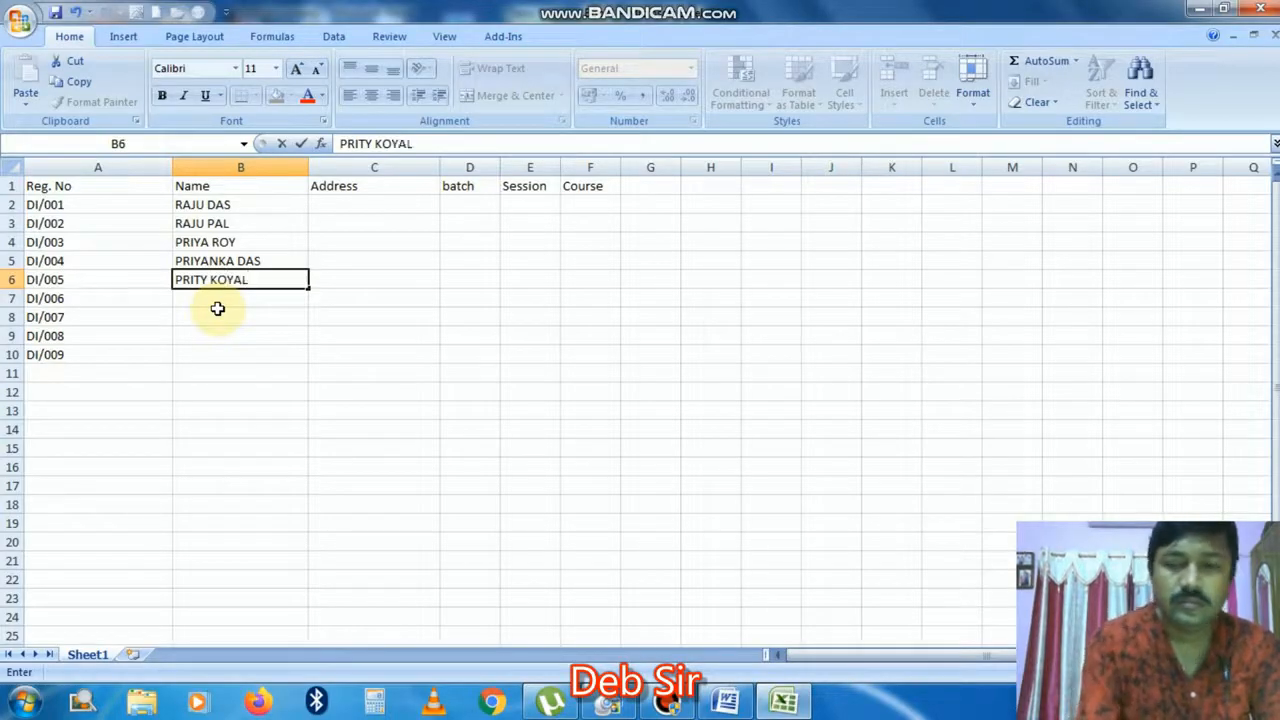
{"action": "key", "text": "Return"}
{"action": "type", "text": "SU"}
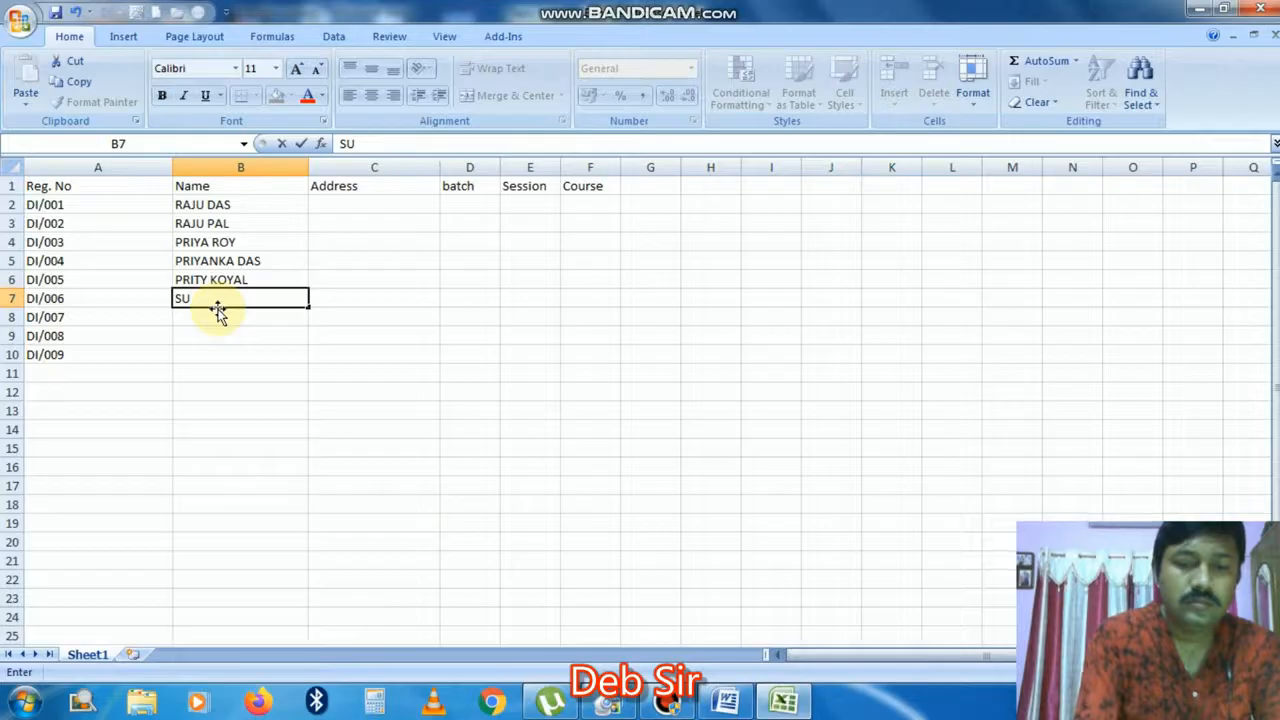
{"action": "type", "text": "SHIL"}
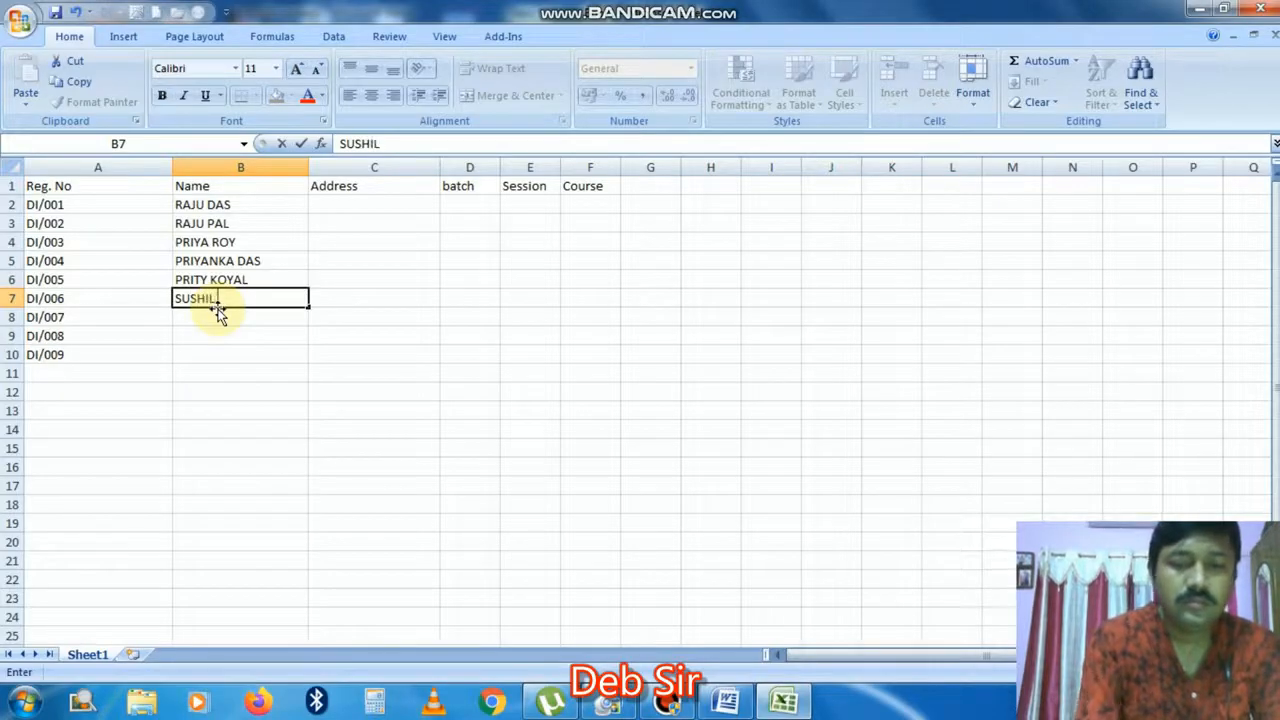
{"action": "type", "text": " DEY"}
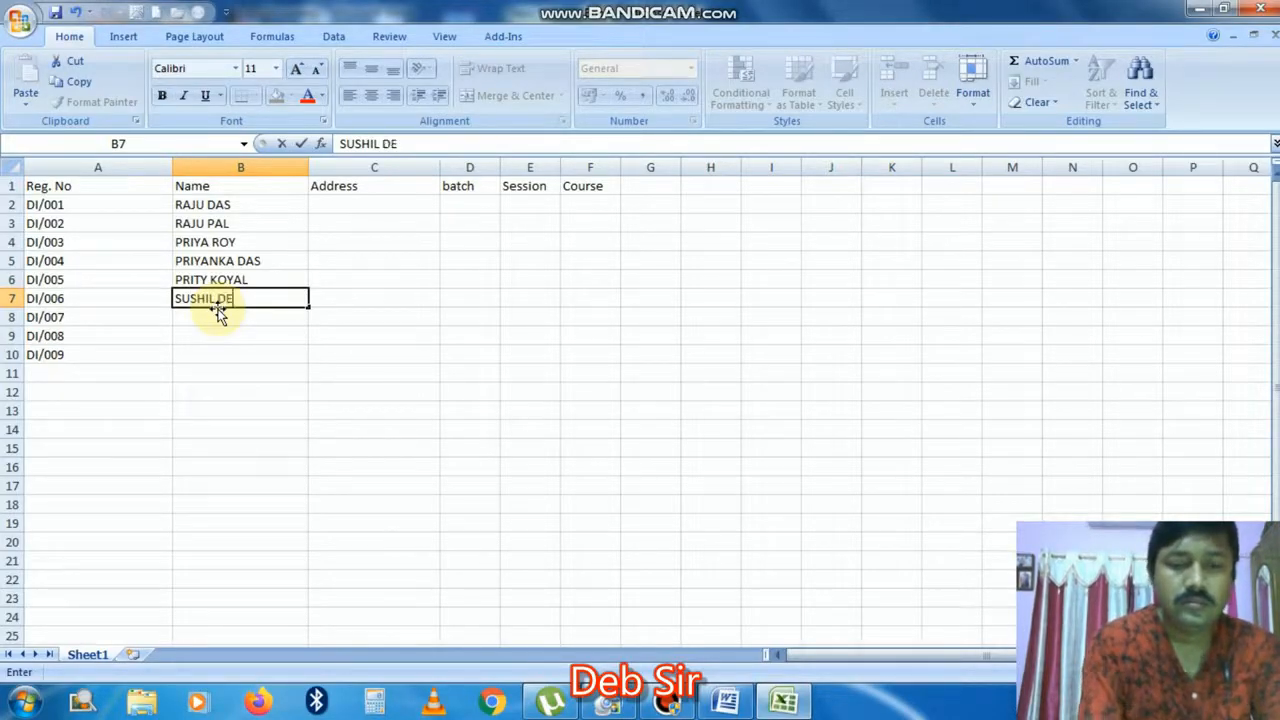
{"action": "key", "text": "Return"}
{"action": "type", "text": "AMIT "}
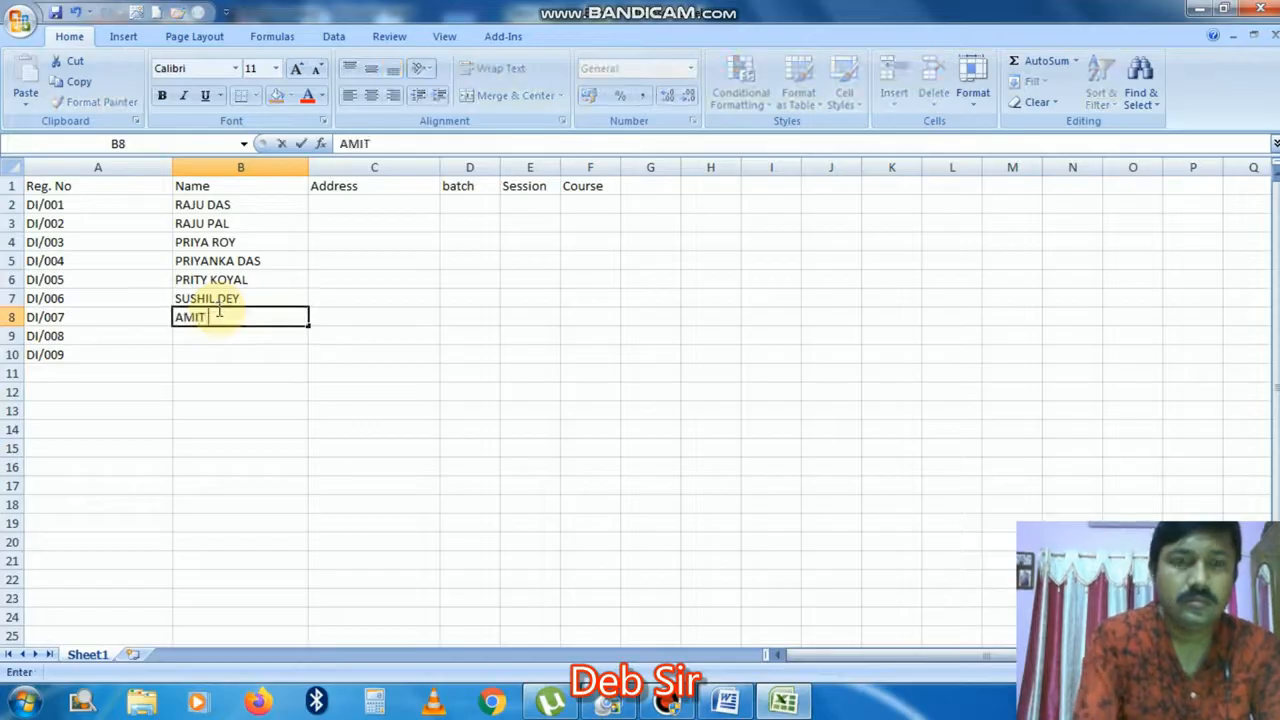
{"action": "type", "text": "SHAHA"}
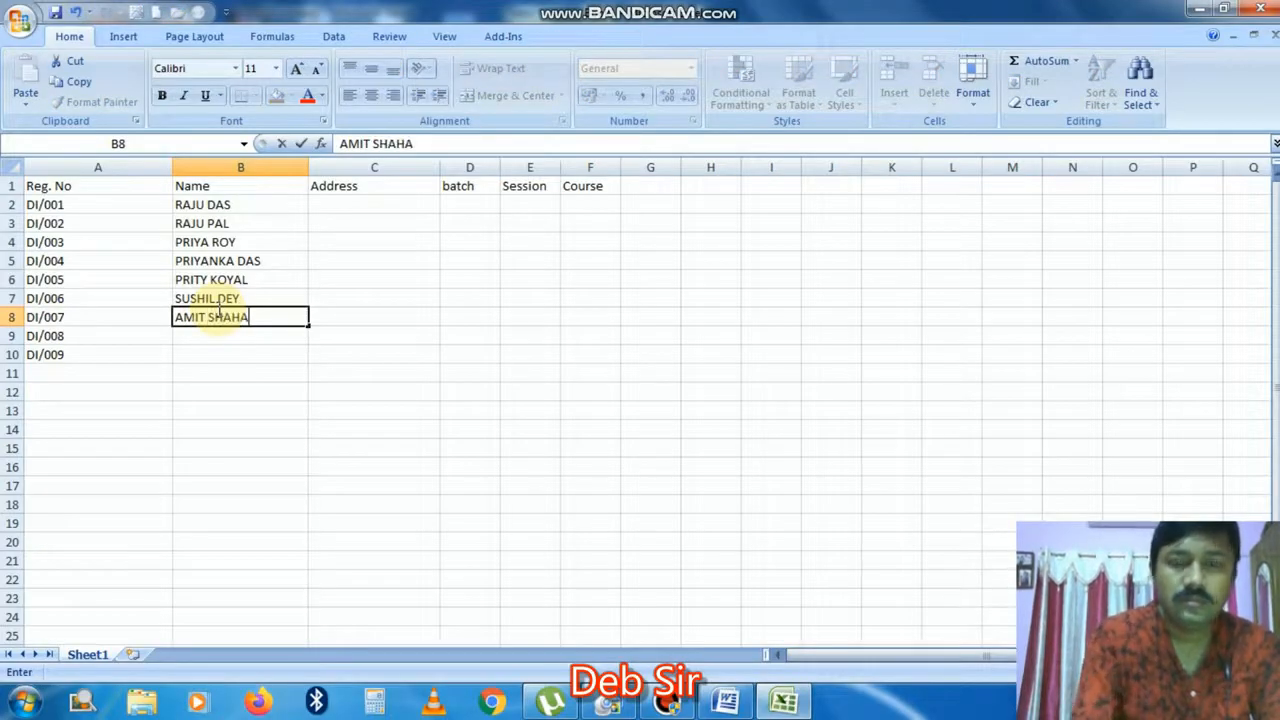
{"action": "key", "text": "Return"}
{"action": "type", "text": "RAJ"}
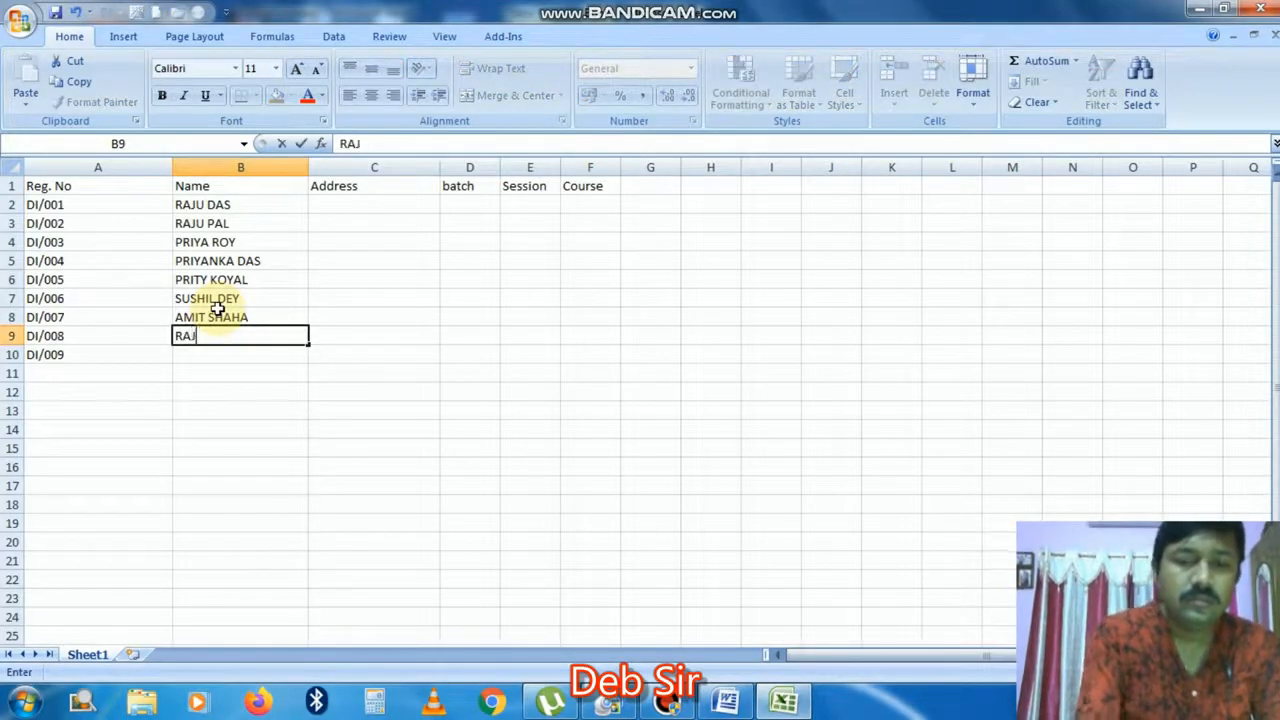
{"action": "type", "text": "U DEY"}
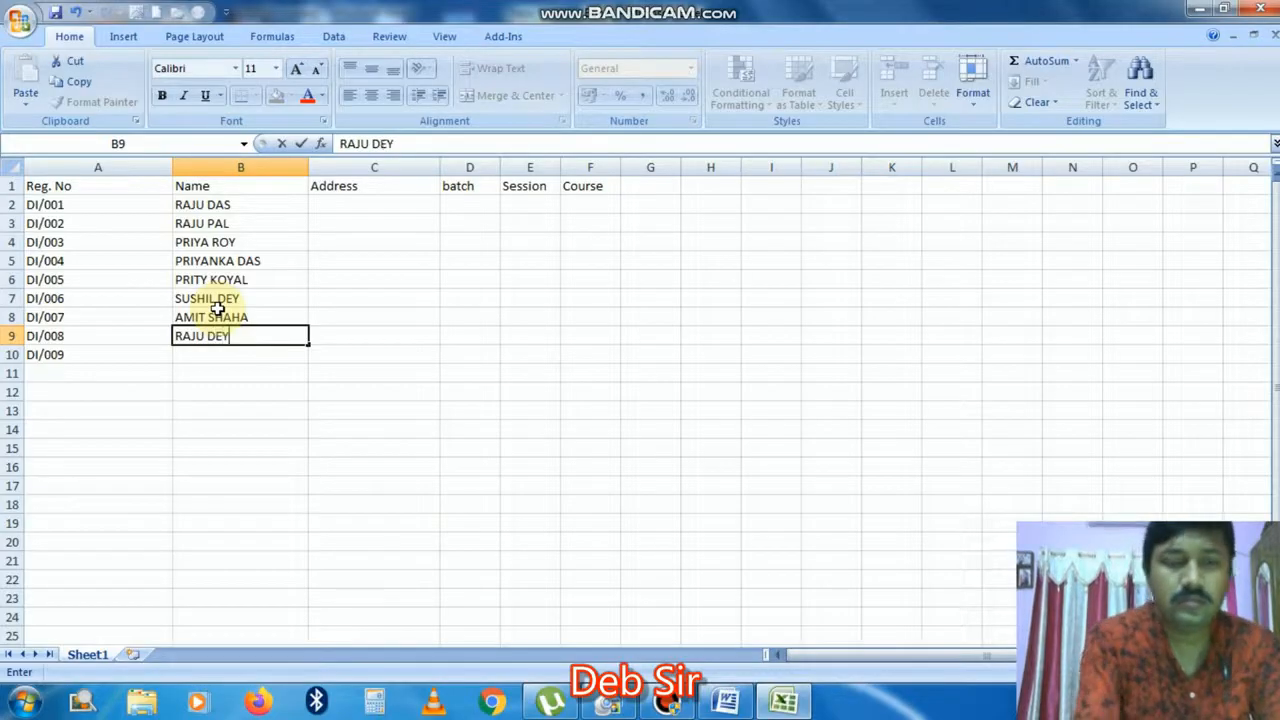
{"action": "key", "text": "Return"}
{"action": "type", "text": "P"}
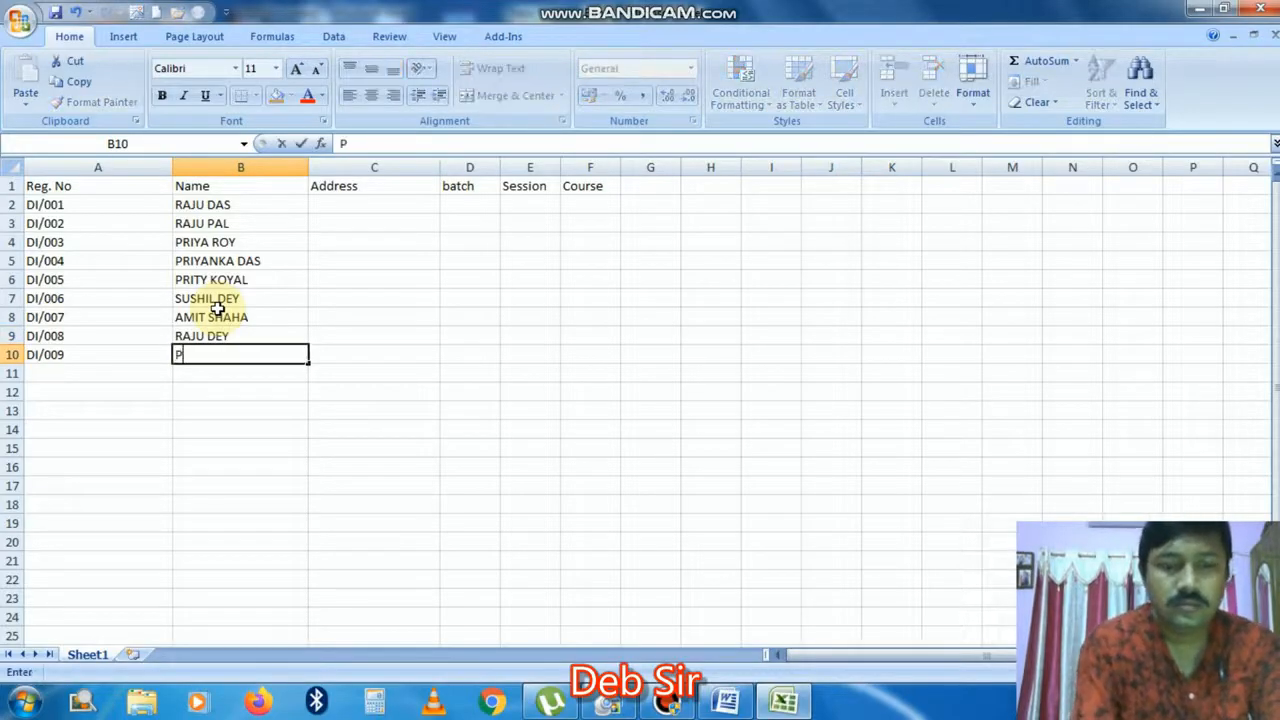
{"action": "type", "text": " DAS"}
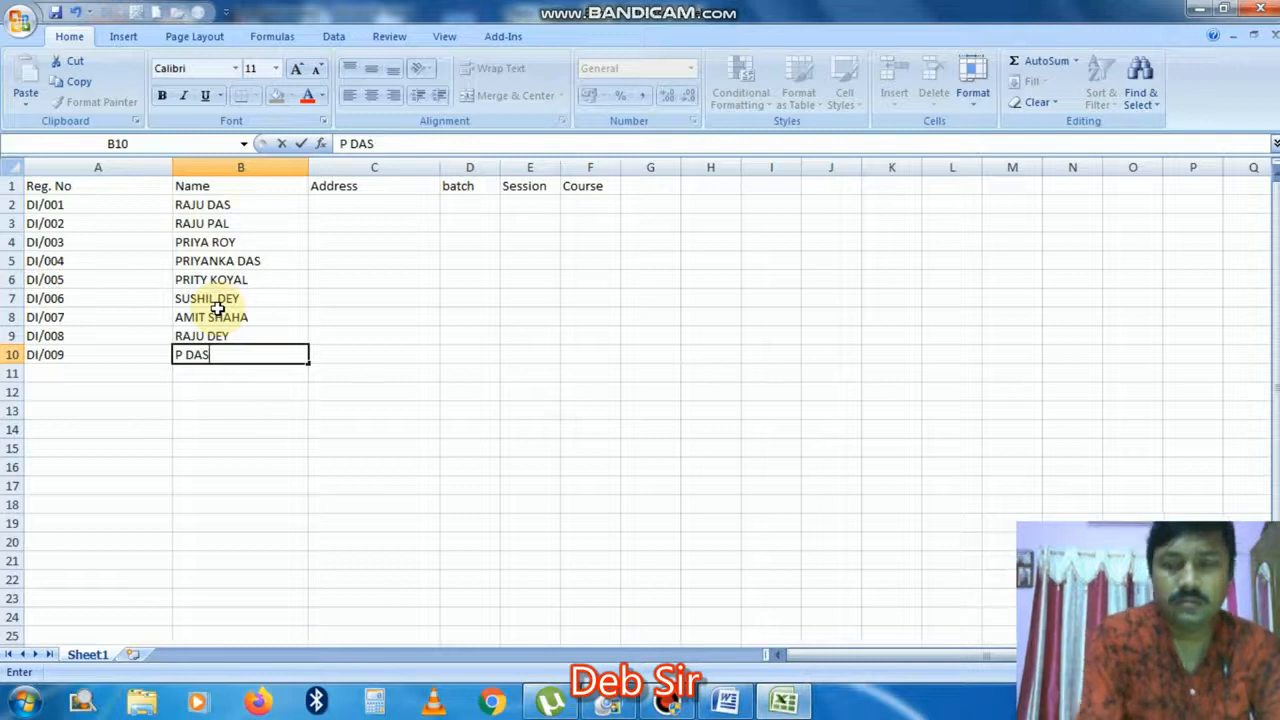
{"action": "key", "text": "Tab"}
{"action": "key", "text": "Up"}
{"action": "key", "text": "Up"}
{"action": "key", "text": "Up"}
{"action": "key", "text": "Up"}
{"action": "key", "text": "Up"}
{"action": "key", "text": "Up"}
{"action": "key", "text": "Up"}
{"action": "key", "text": "Up"}
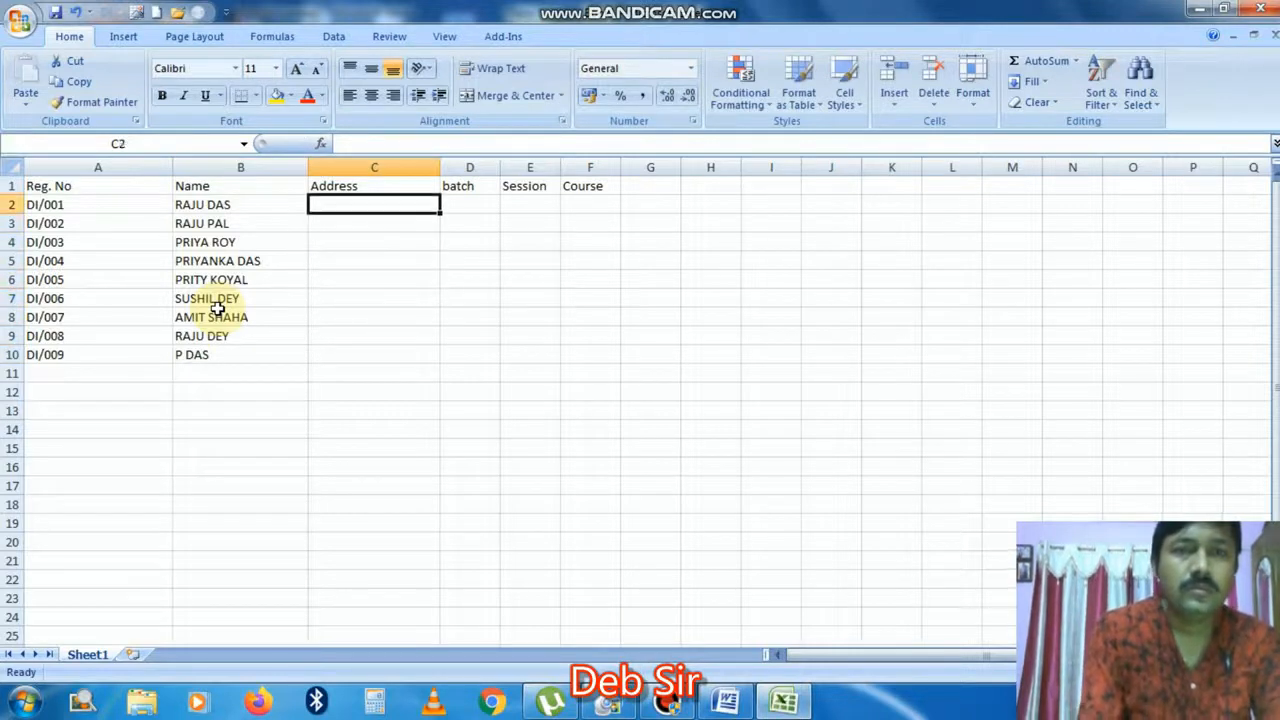
Step: Enter the first address ending KOL-8, fill it down to KOL-16, and autofit column C
{"action": "type", "text": "3, "}
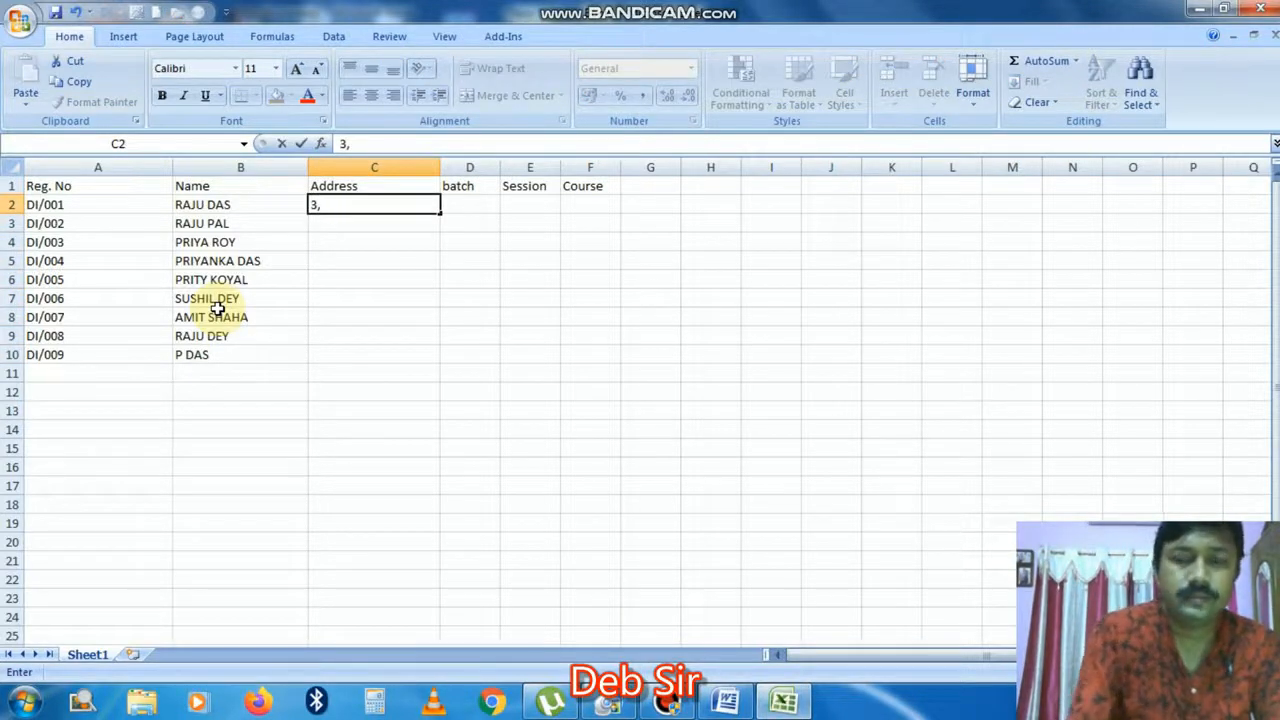
{"action": "type", "text": "p"}
{"action": "key", "text": "BackSpace"}
{"action": "type", "text": "PR"}
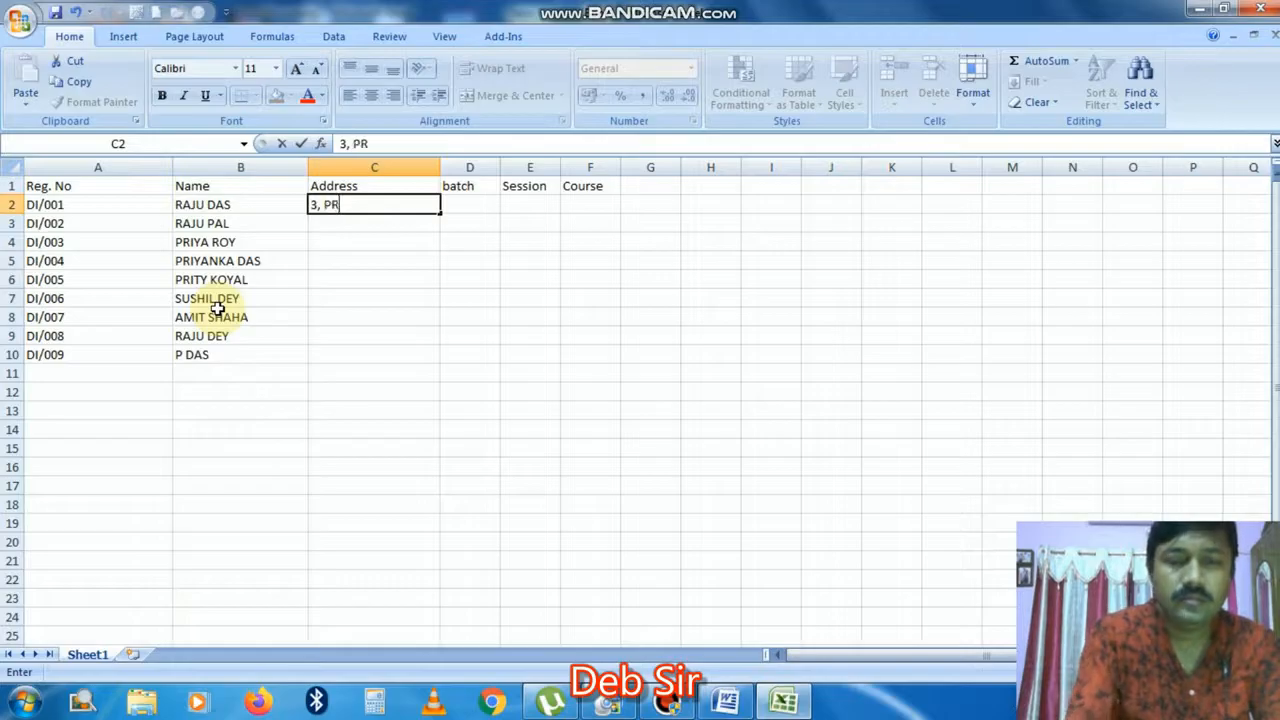
{"action": "type", "text": "ASANTA"}
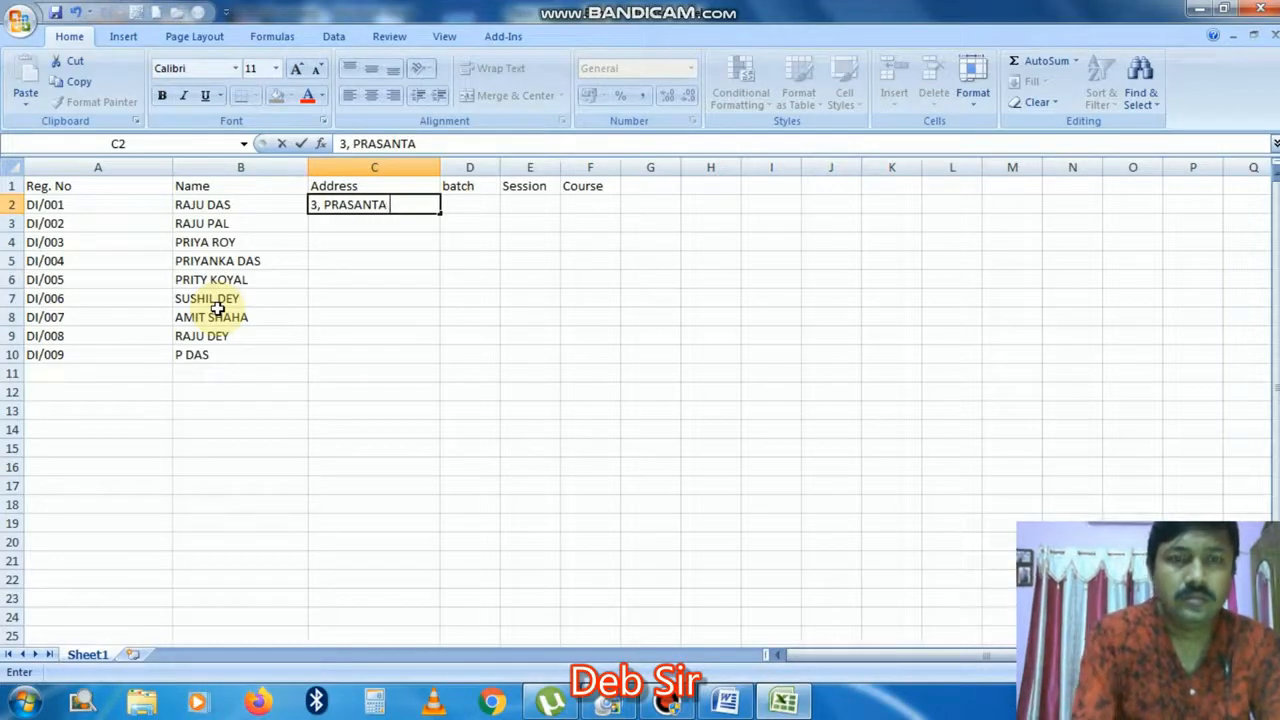
{"action": "type", "text": " ROY ROAD"}
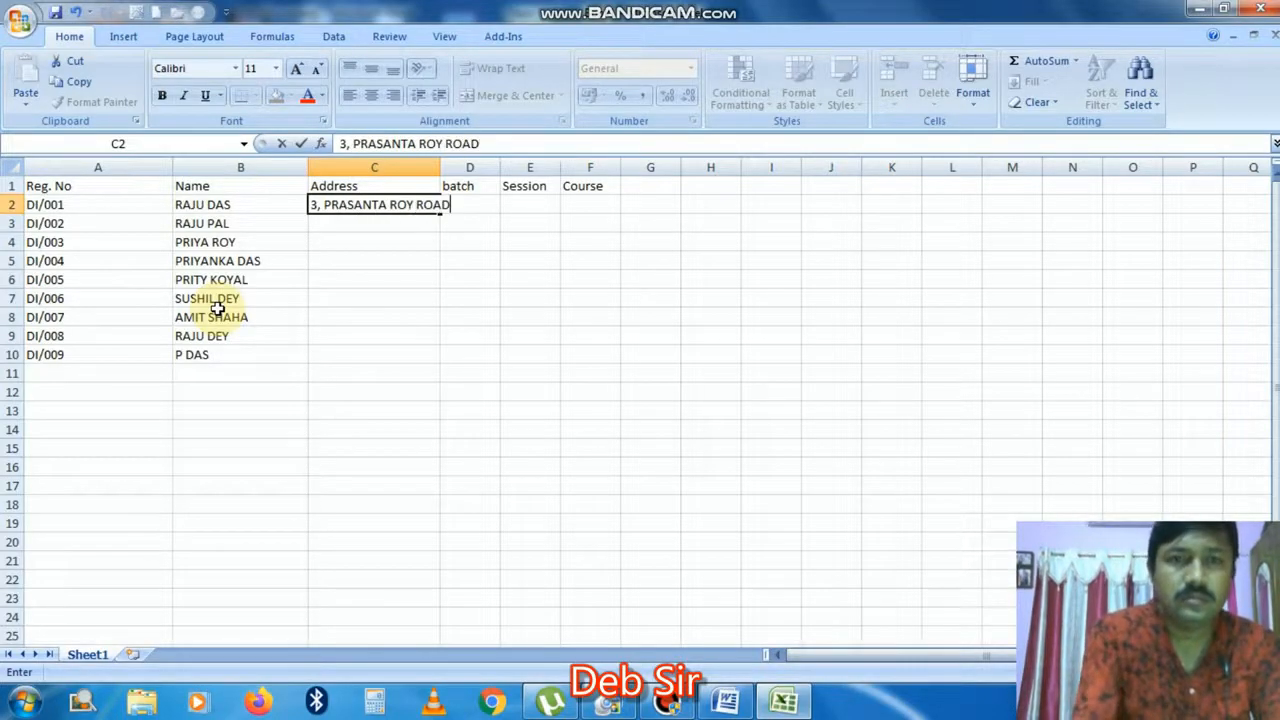
{"action": "type", "text": ", KOL"}
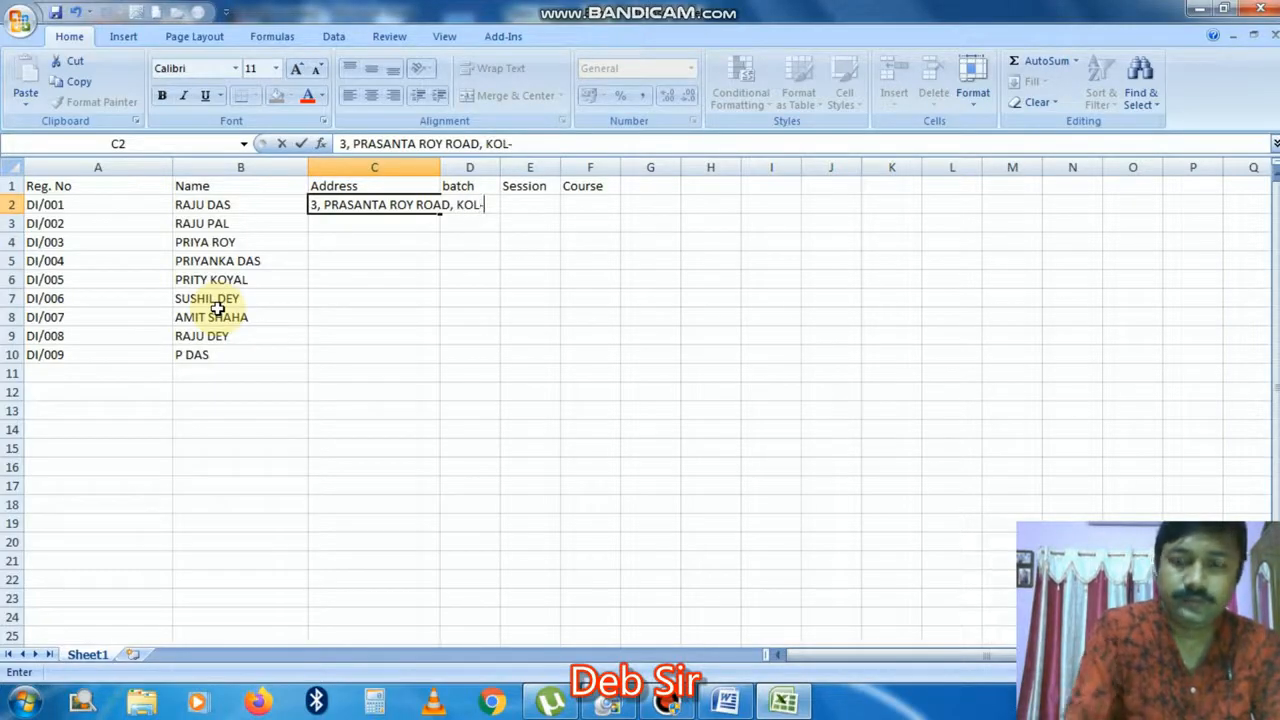
{"action": "type", "text": "-8"}
{"action": "key", "text": "Return"}
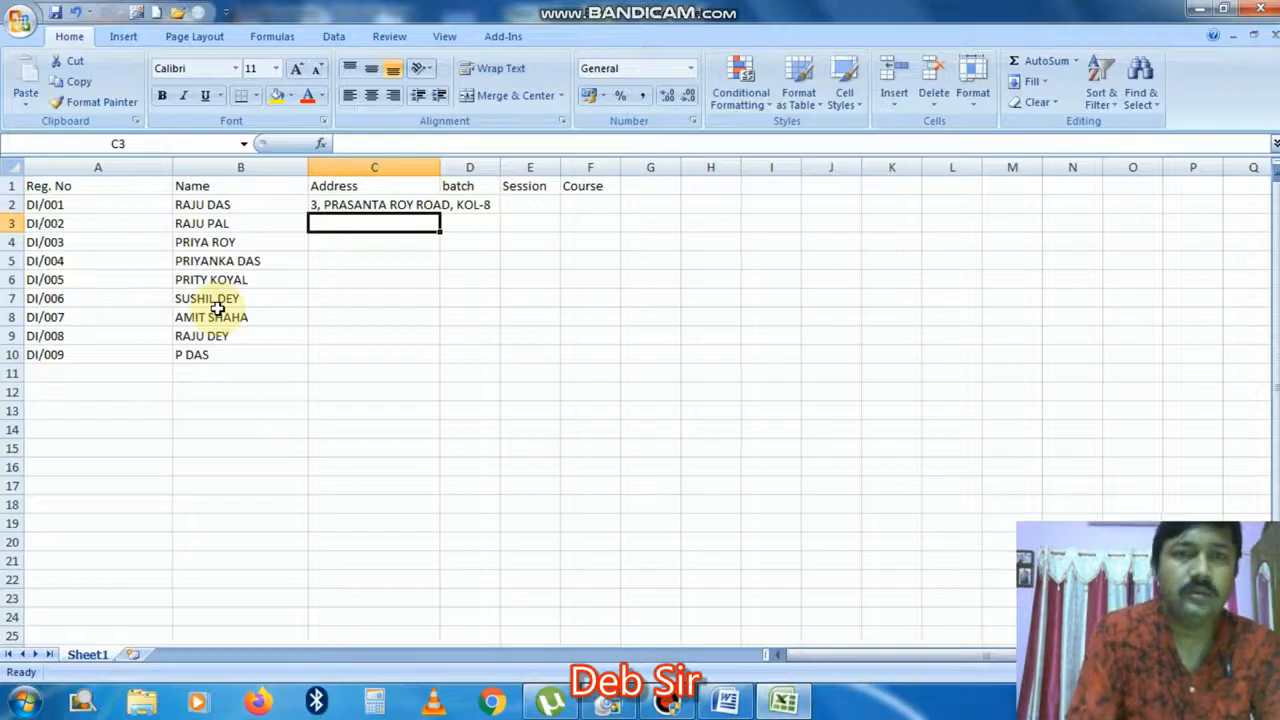
{"action": "left_click", "coordinate": [380, 203]}
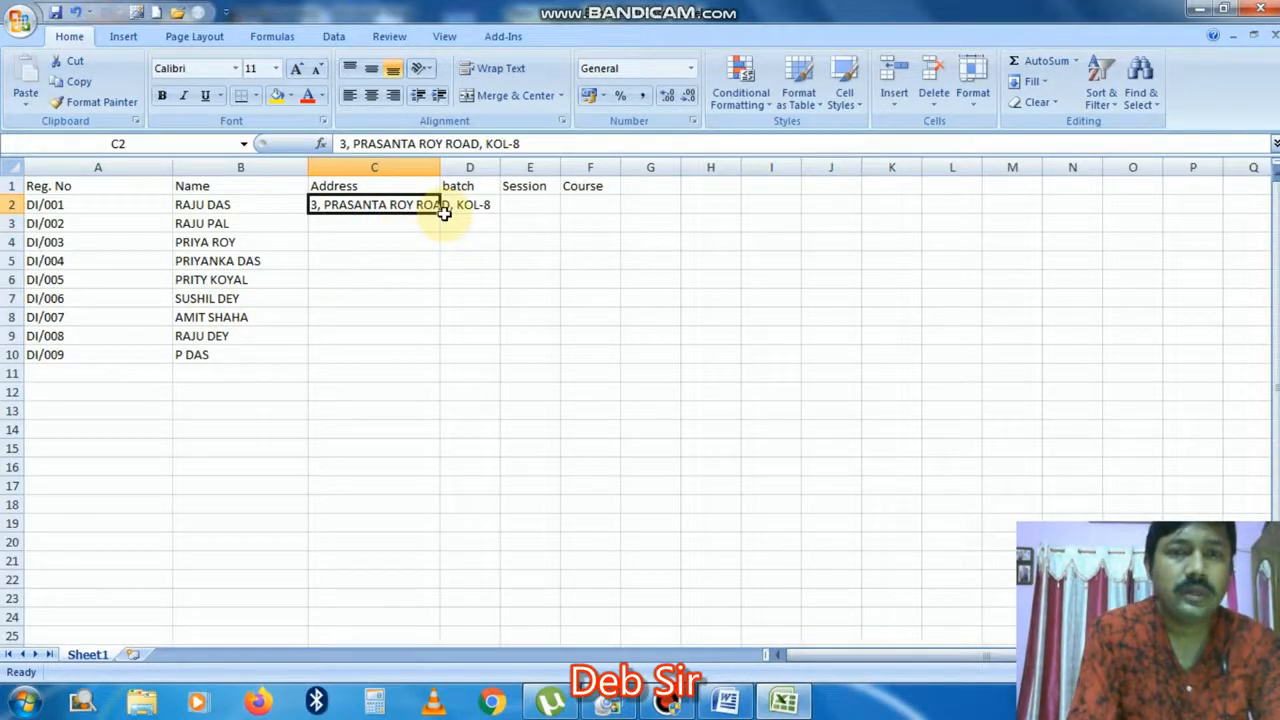
{"action": "left_click_drag", "start_coordinate": [440, 215], "coordinate": [414, 362]}
{"action": "double_click", "coordinate": [440, 167]}
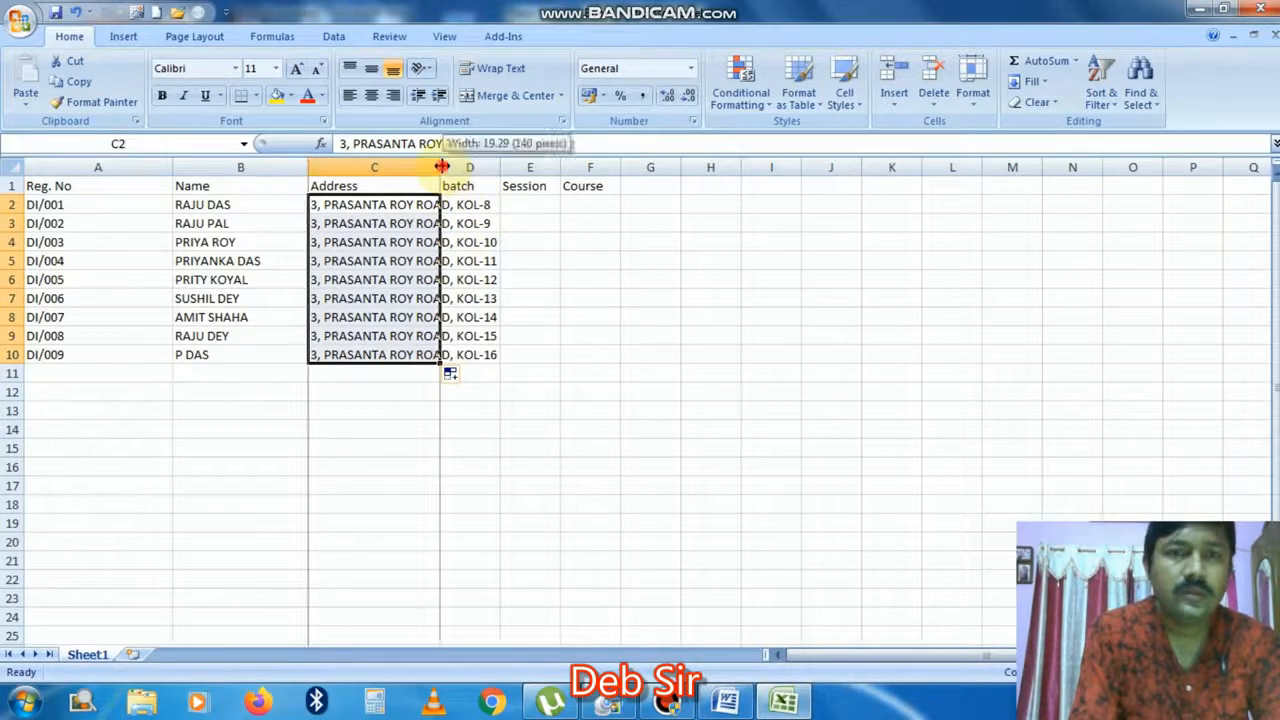
{"action": "left_click", "coordinate": [531, 210]}
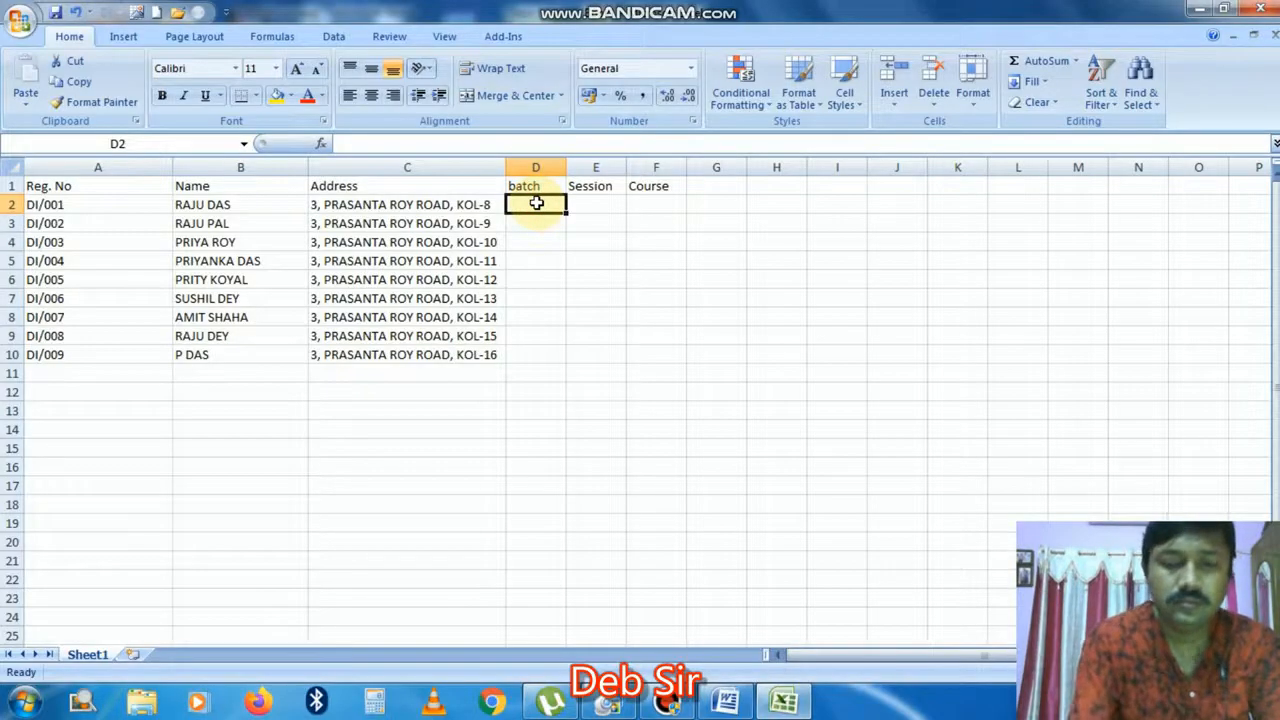
Step: Set batch CITA-6-10 PM in D2, fill it down to D10, and autofit column D
{"action": "type", "text": "CITA-"}
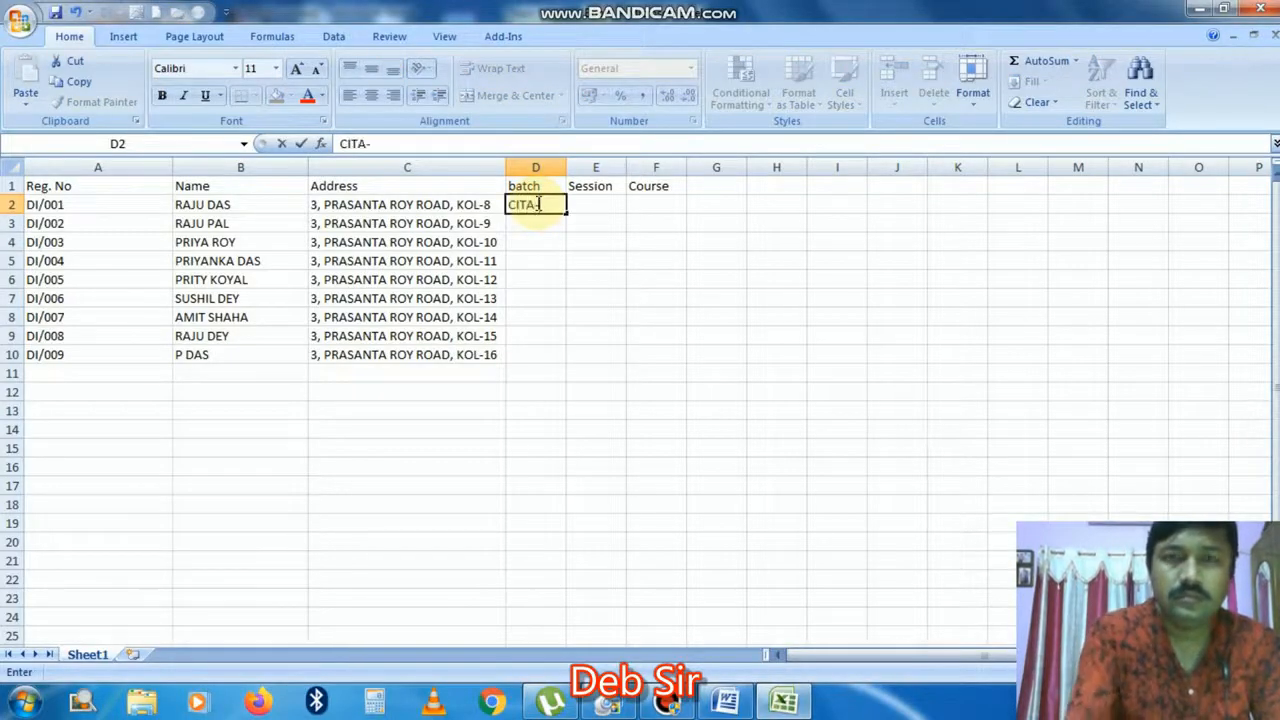
{"action": "type", "text": "1"}
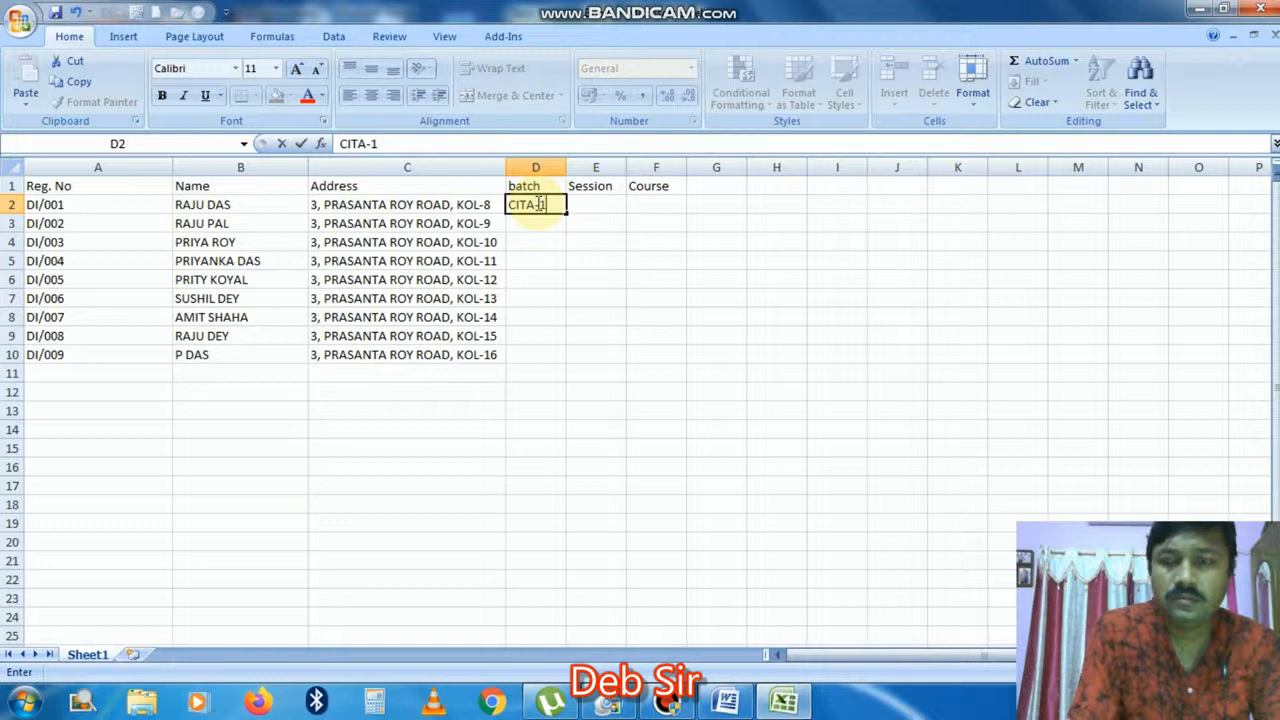
{"action": "key", "text": "BackSpace"}
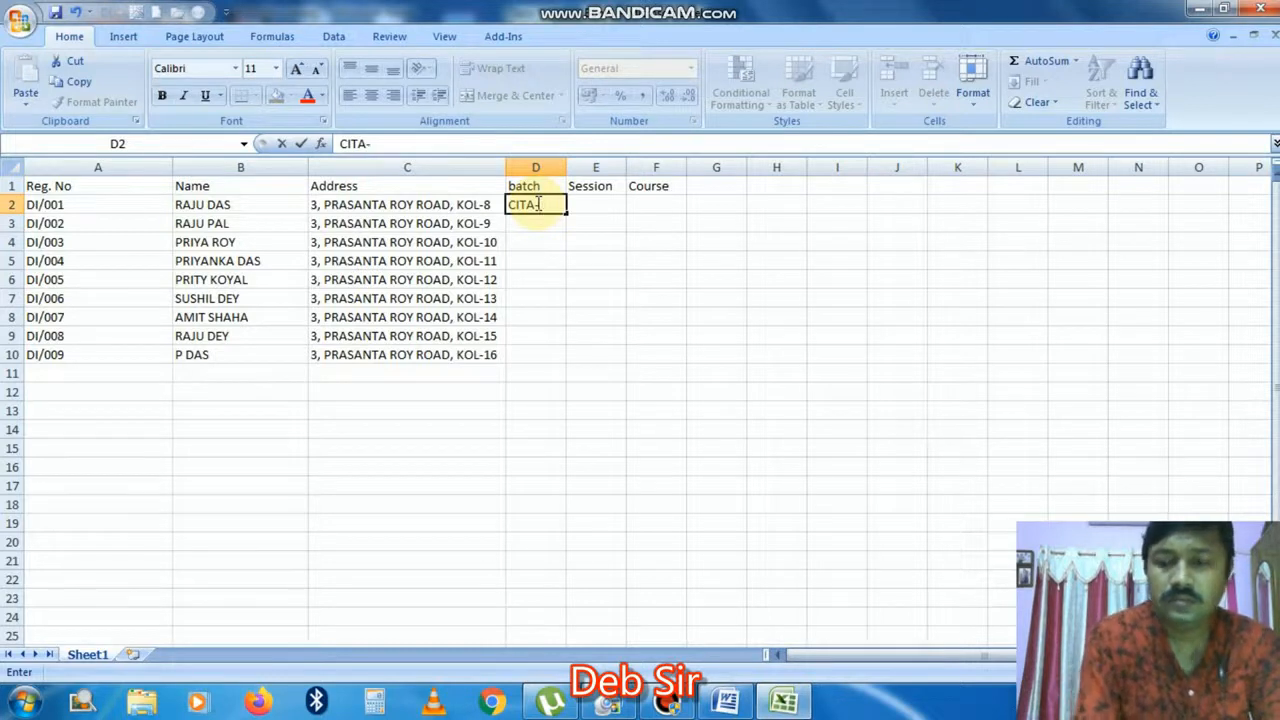
{"action": "type", "text": "6-10"}
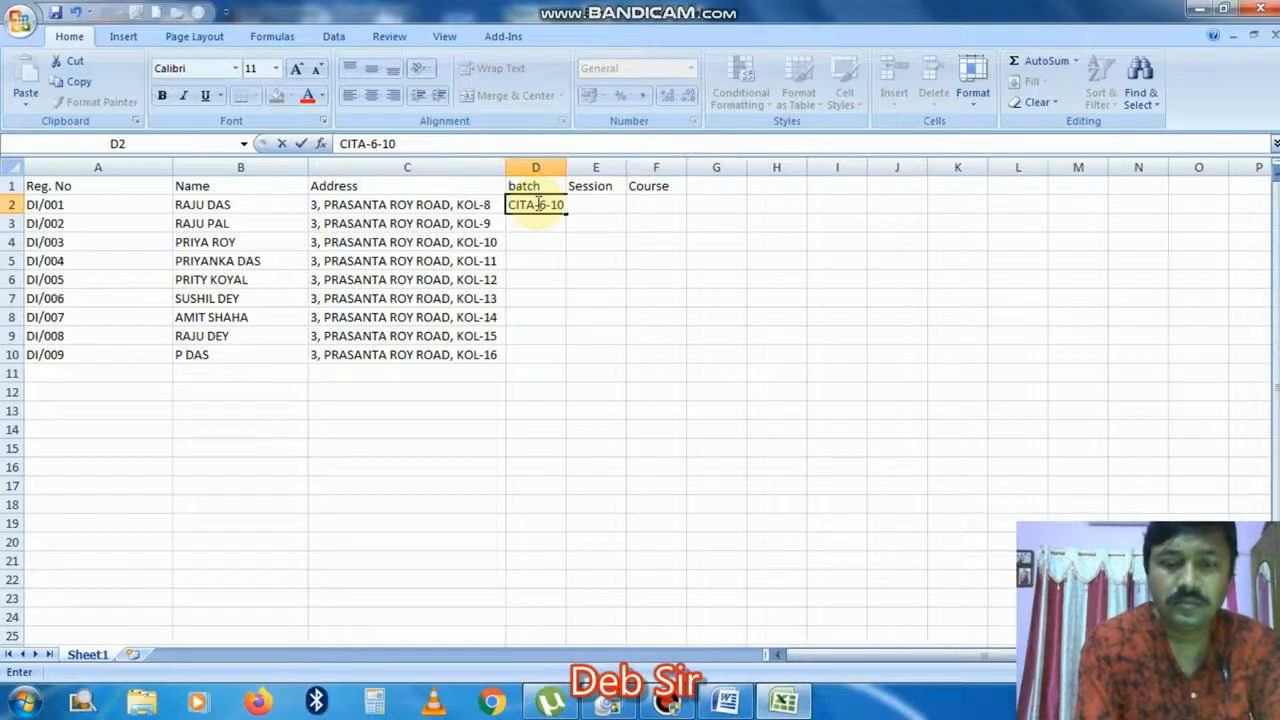
{"action": "type", "text": " PM"}
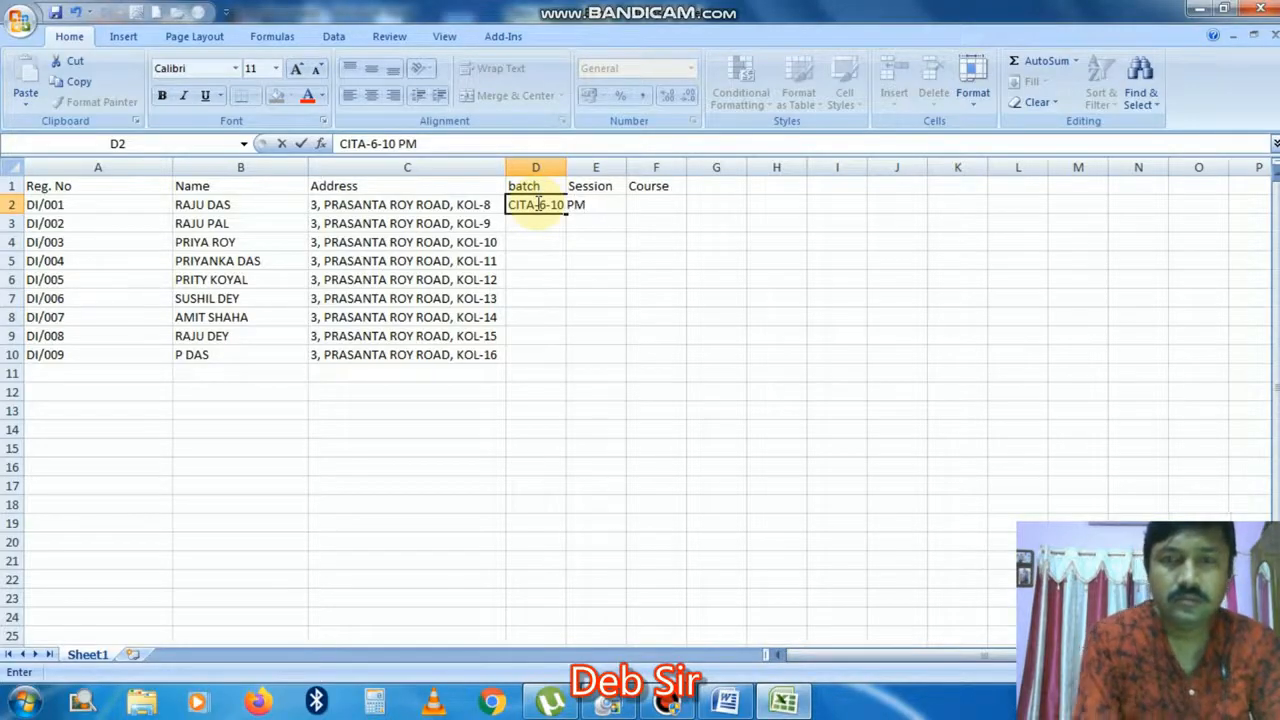
{"action": "key", "text": "Return"}
{"action": "left_click", "coordinate": [535, 204]}
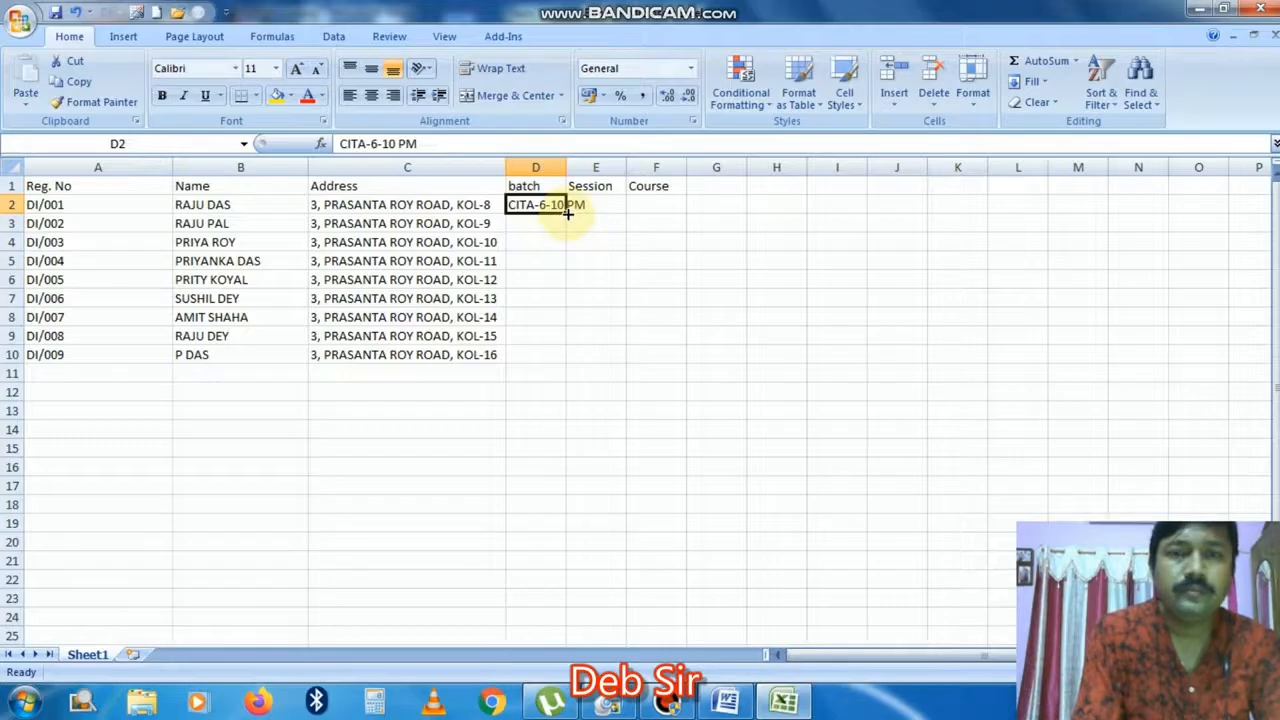
{"action": "double_click", "coordinate": [566, 212]}
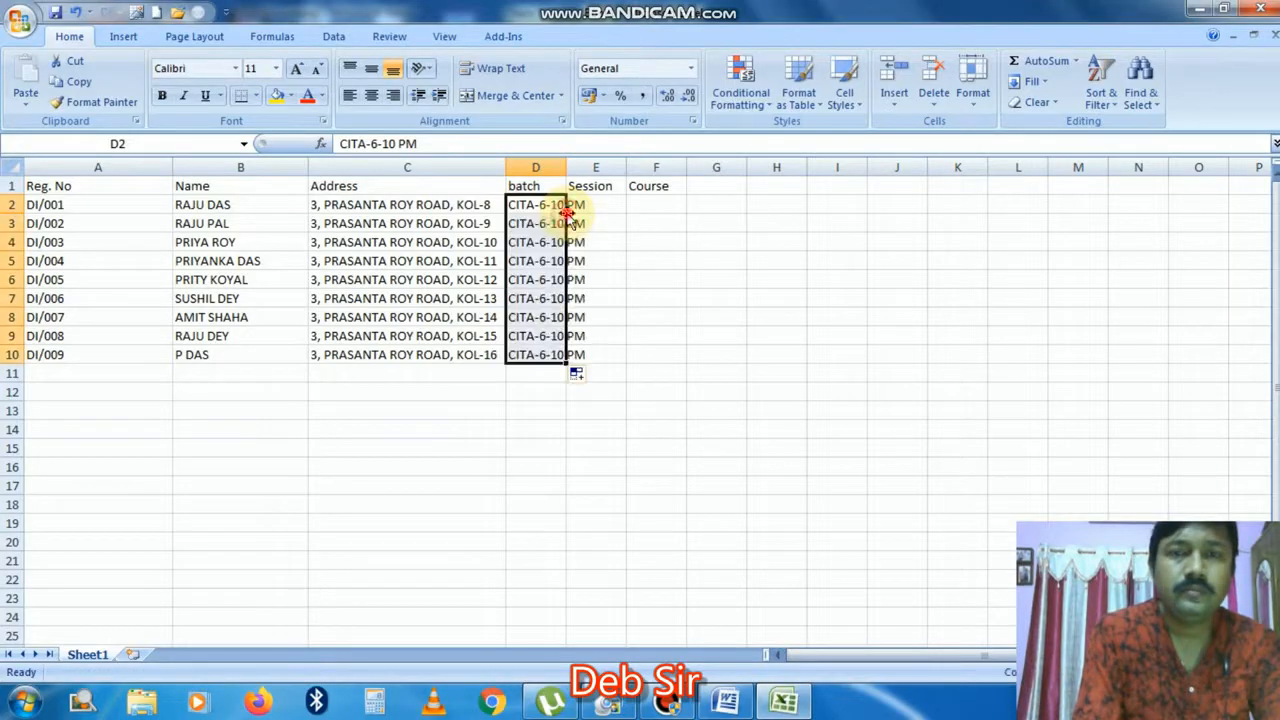
{"action": "double_click", "coordinate": [567, 163]}
Step: Enter 10TH SESSION in E2, fill down to 18th SESSION, and autofit column E
{"action": "left_click", "coordinate": [611, 208]}
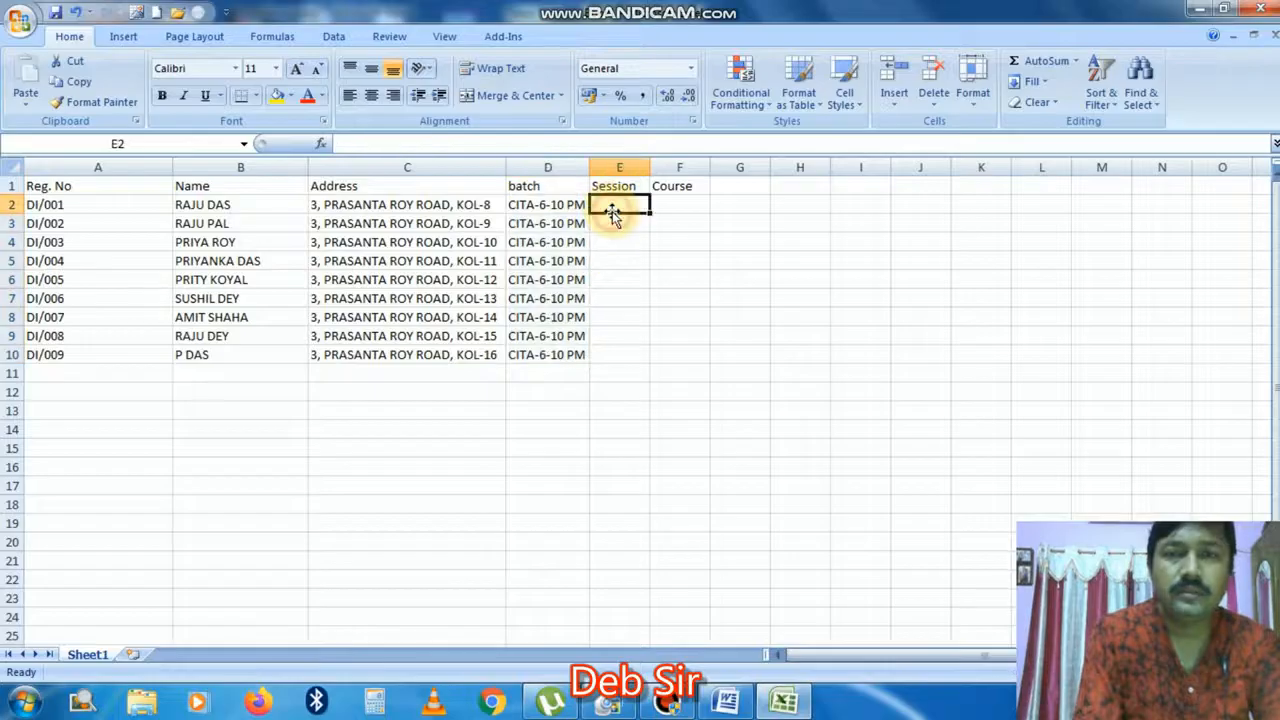
{"action": "type", "text": "9"}
{"action": "key", "text": "BackSpace"}
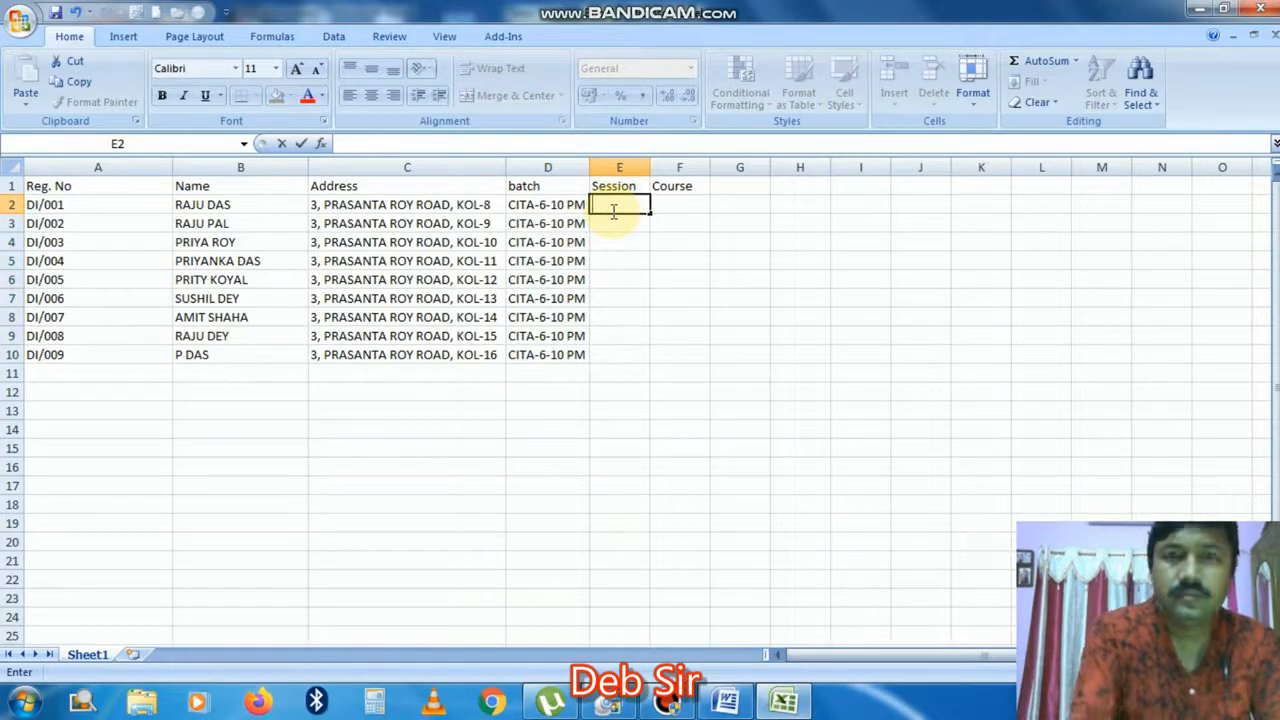
{"action": "type", "text": "10TH"}
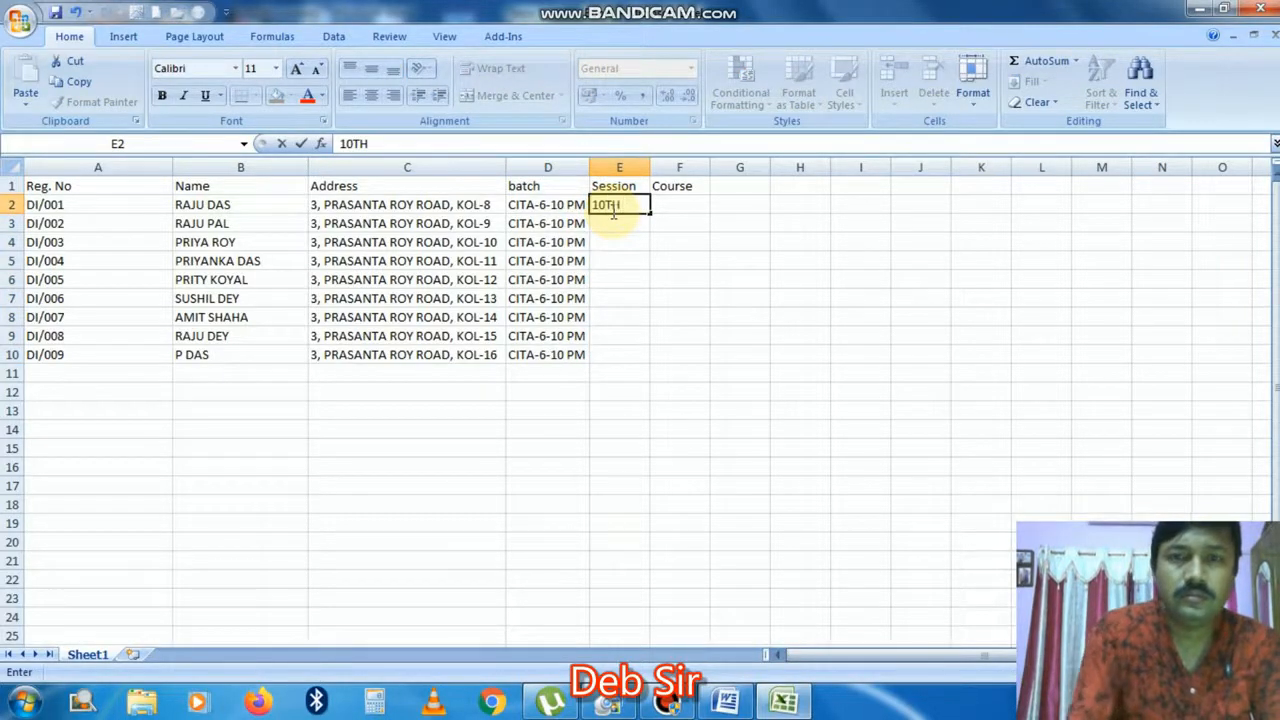
{"action": "type", "text": " SES"}
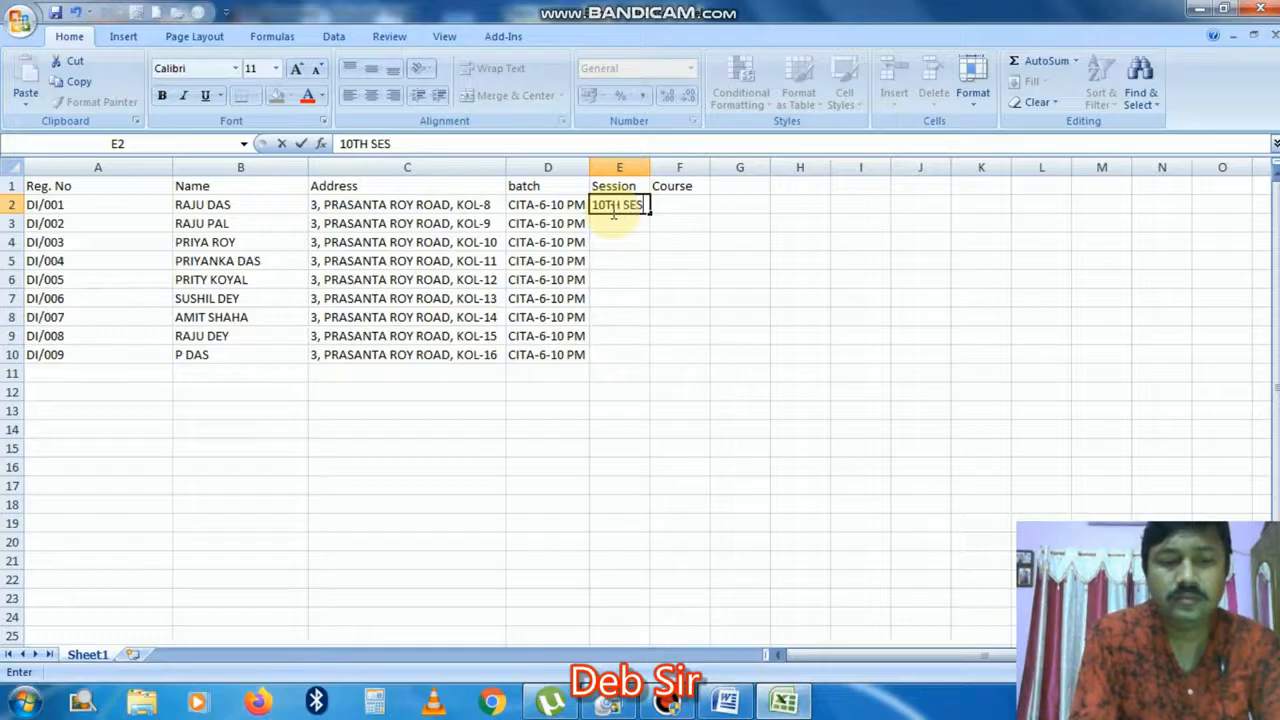
{"action": "type", "text": "SION"}
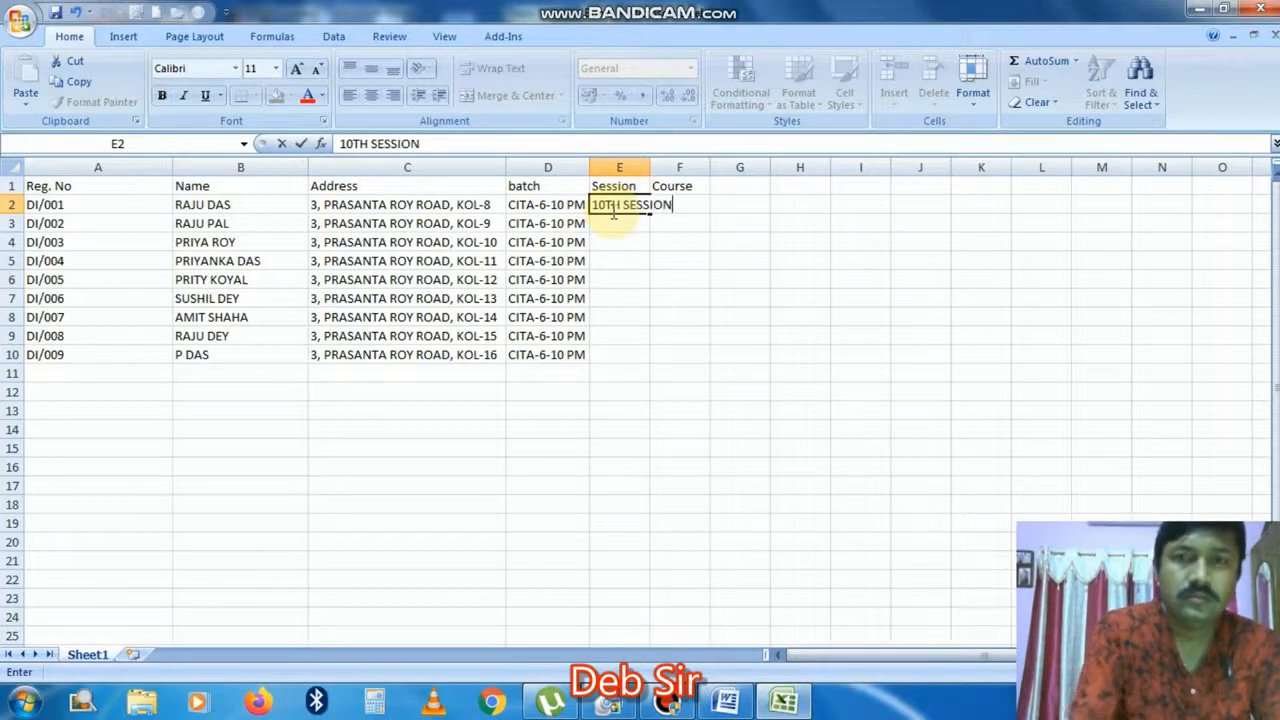
{"action": "left_click", "coordinate": [648, 257]}
{"action": "left_click", "coordinate": [620, 205]}
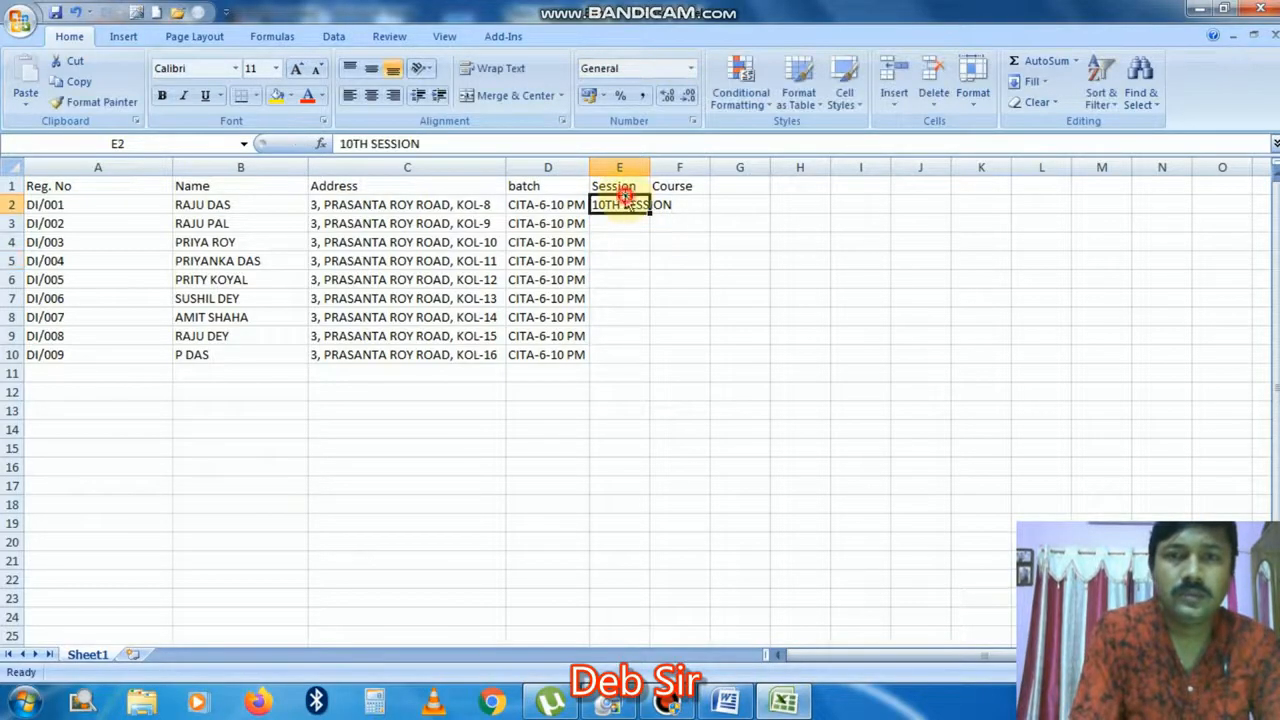
{"action": "left_click_drag", "start_coordinate": [649, 212], "coordinate": [649, 362]}
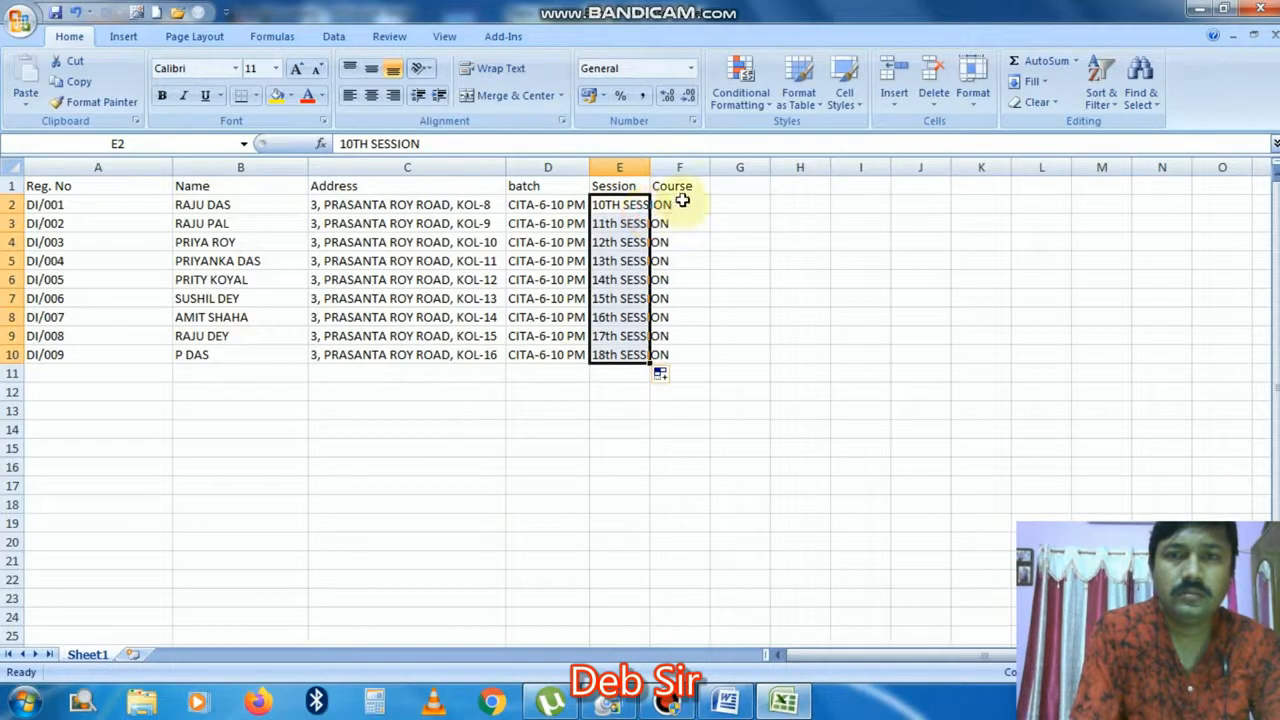
{"action": "double_click", "coordinate": [650, 170]}
{"action": "left_click", "coordinate": [686, 167]}
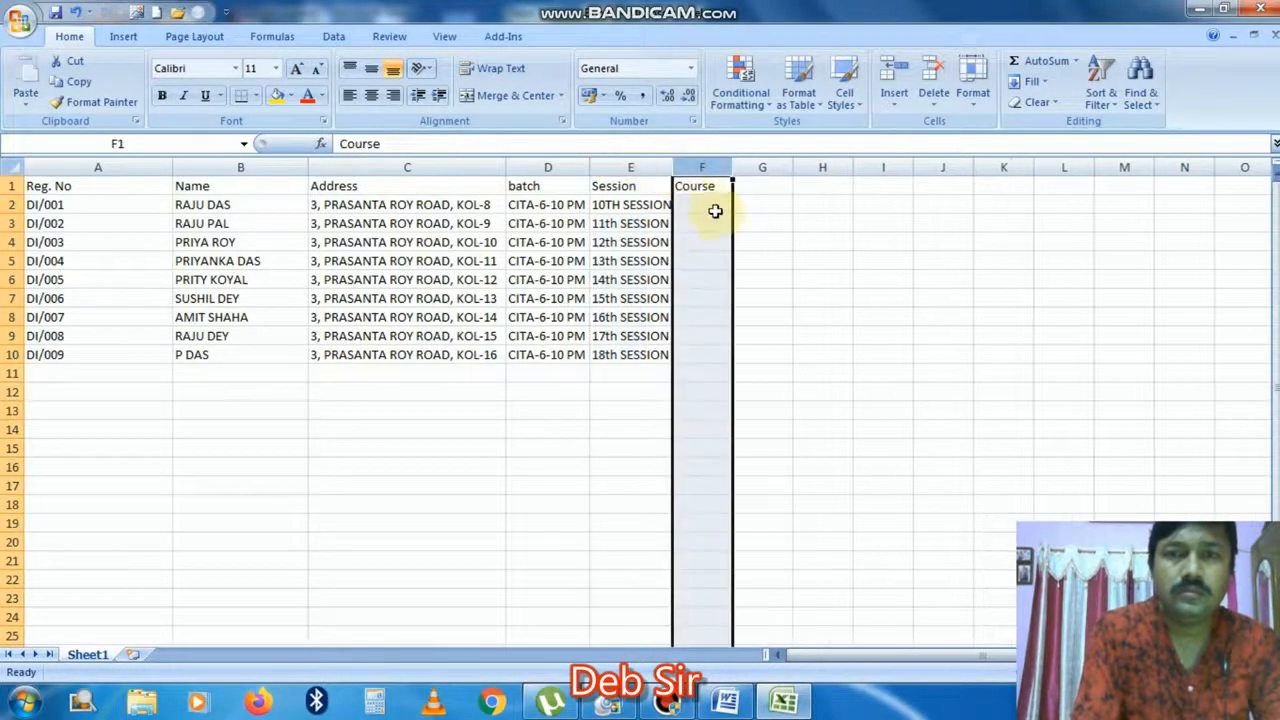
Step: Fill F2:F10 with the course CITA, then bring up Save As for the workbook
{"action": "left_click", "coordinate": [709, 204]}
{"action": "type", "text": "CITA"}
{"action": "key", "text": "Return"}
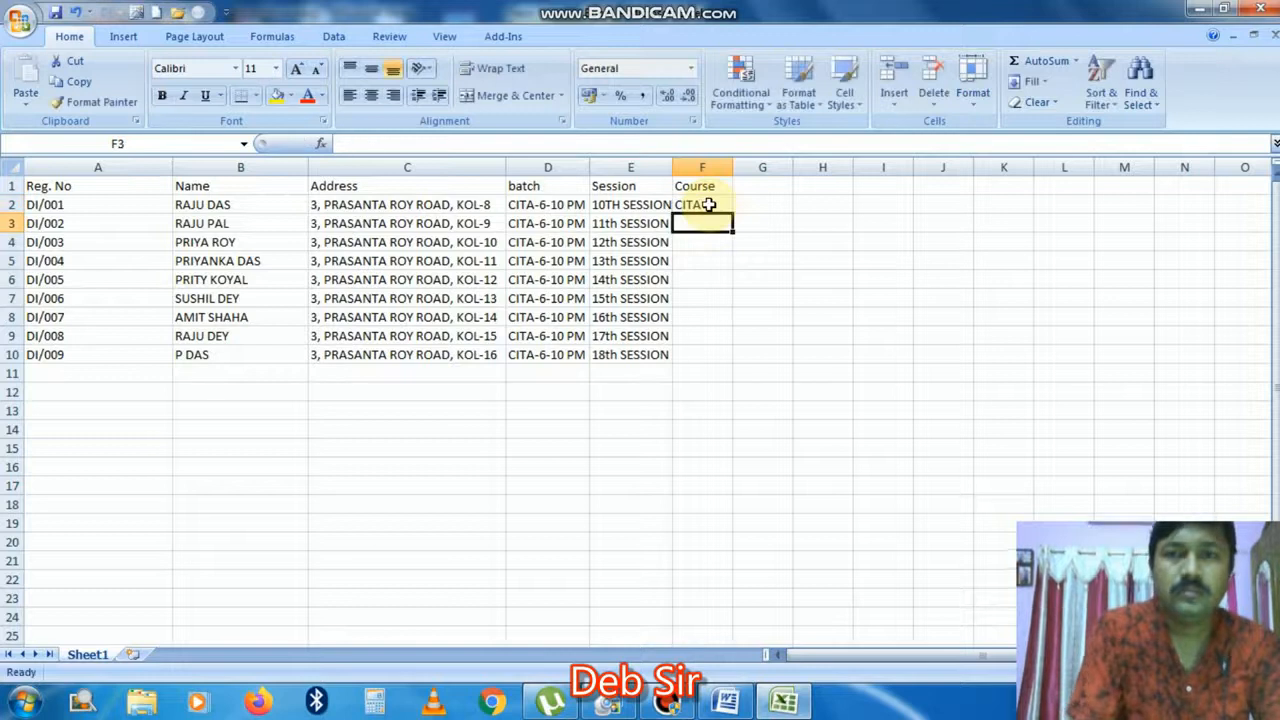
{"action": "left_click", "coordinate": [706, 206]}
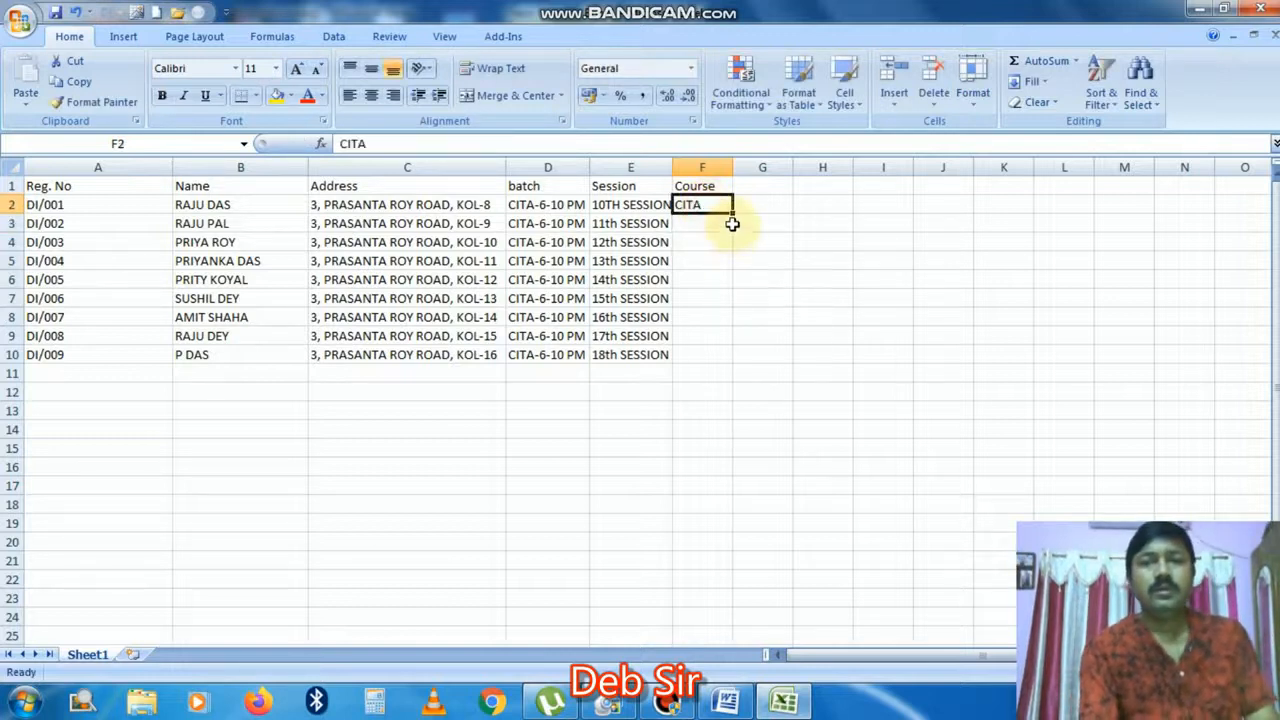
{"action": "double_click", "coordinate": [732, 212]}
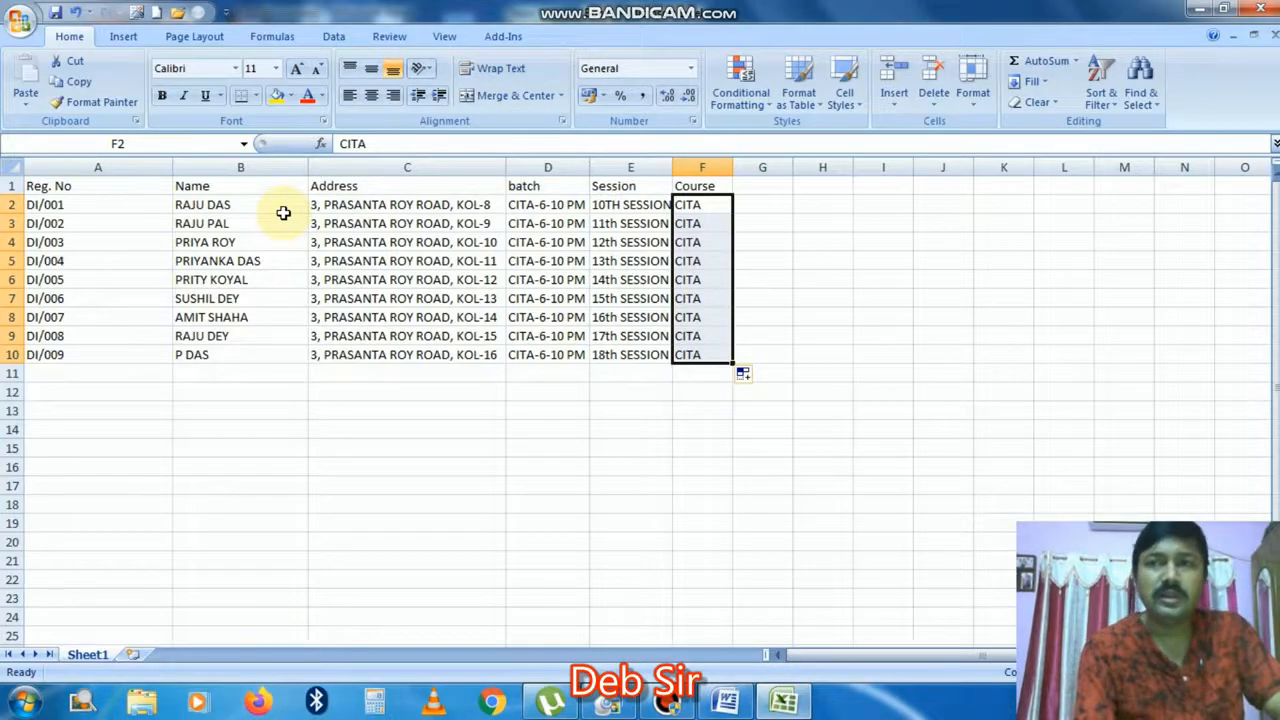
{"action": "left_click", "coordinate": [16, 26]}
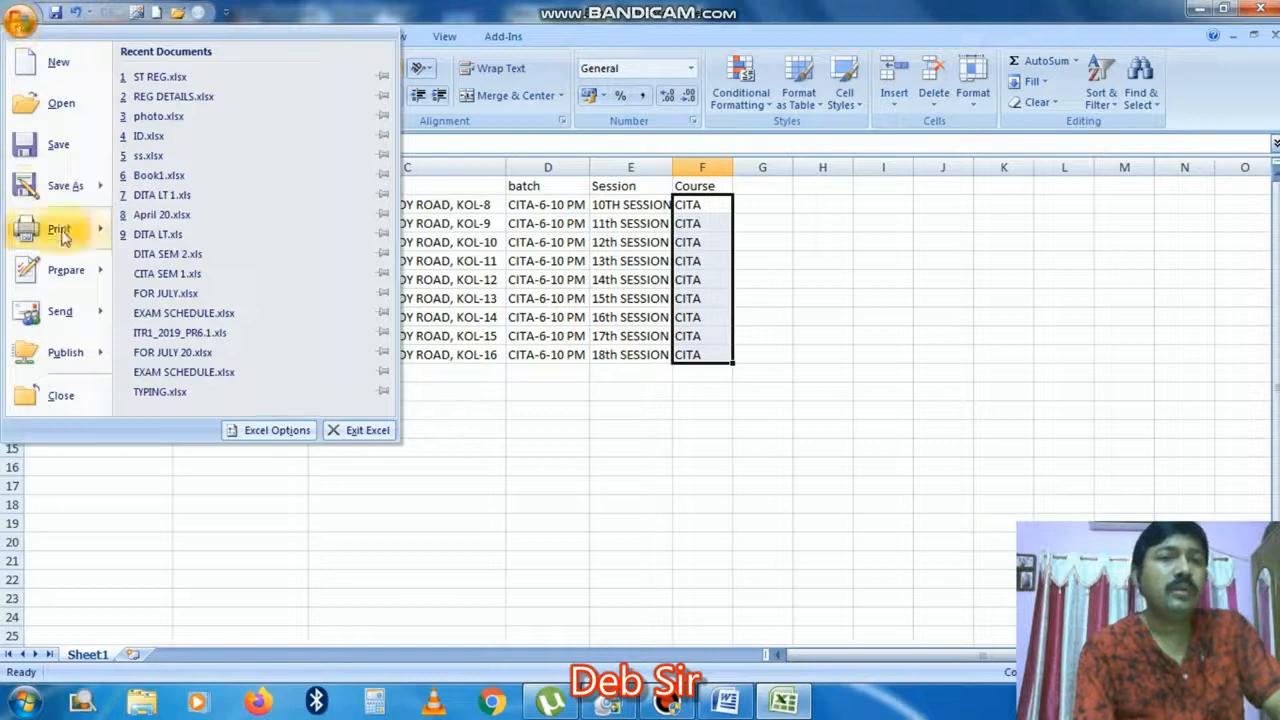
{"action": "left_click", "coordinate": [60, 155]}
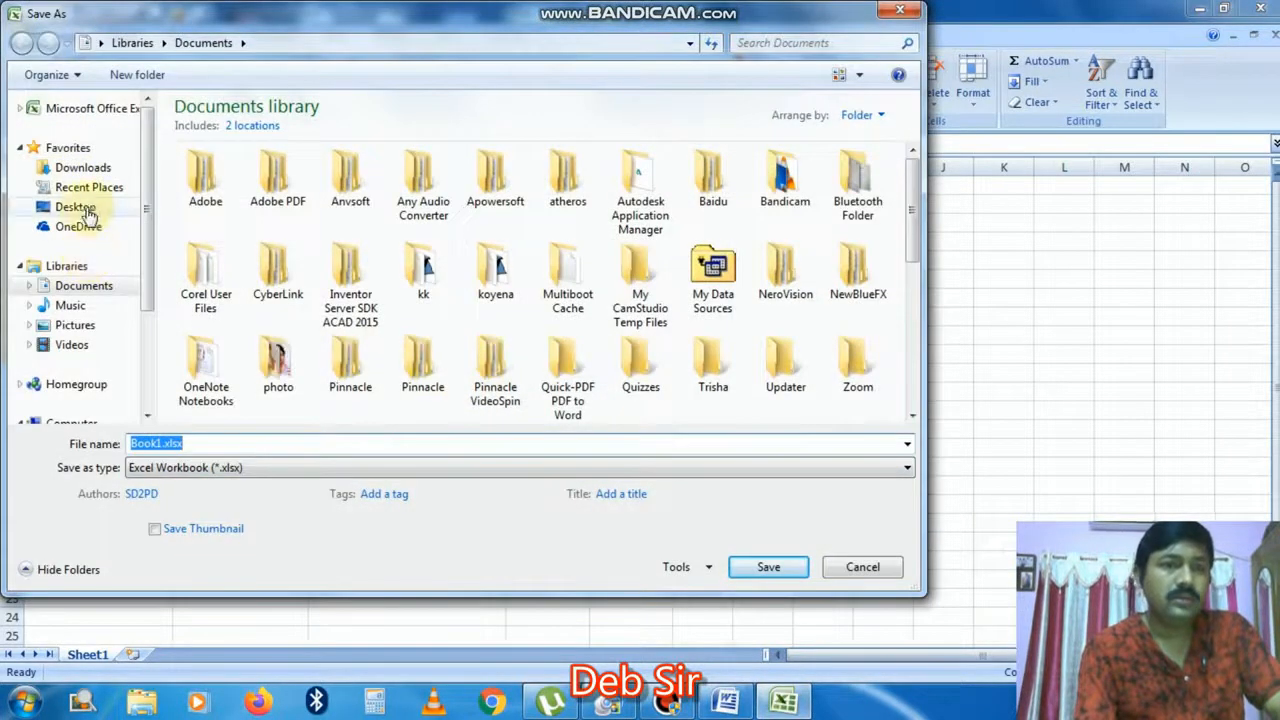
Step: Save the workbook to the Desktop as DATA and close Excel
{"action": "left_click", "coordinate": [78, 207]}
{"action": "double_click", "coordinate": [175, 443]}
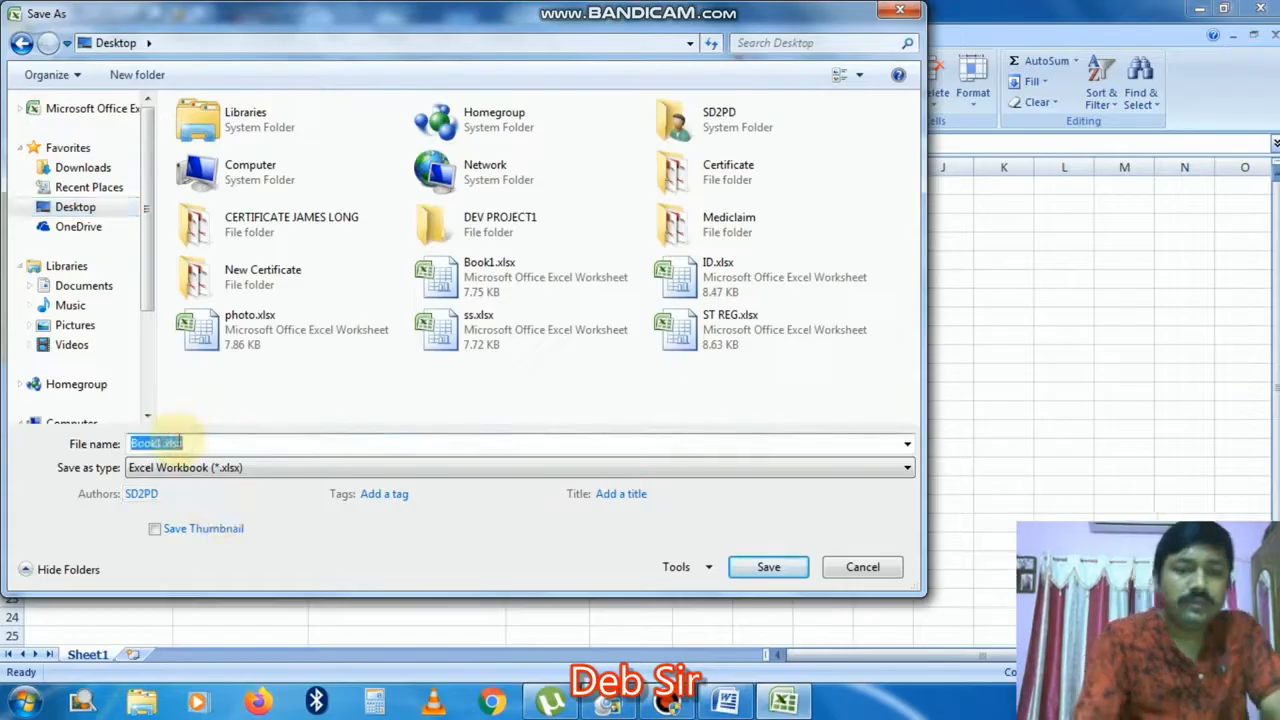
{"action": "type", "text": "DATA"}
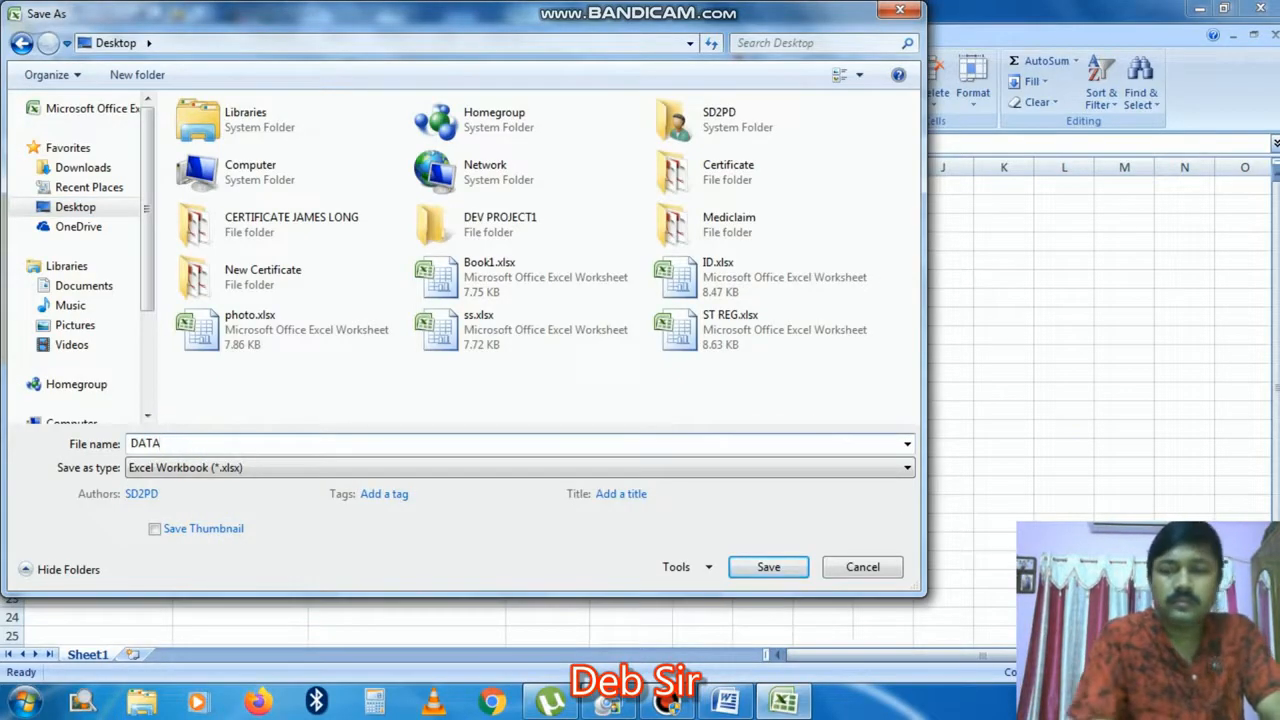
{"action": "key", "text": "Return"}
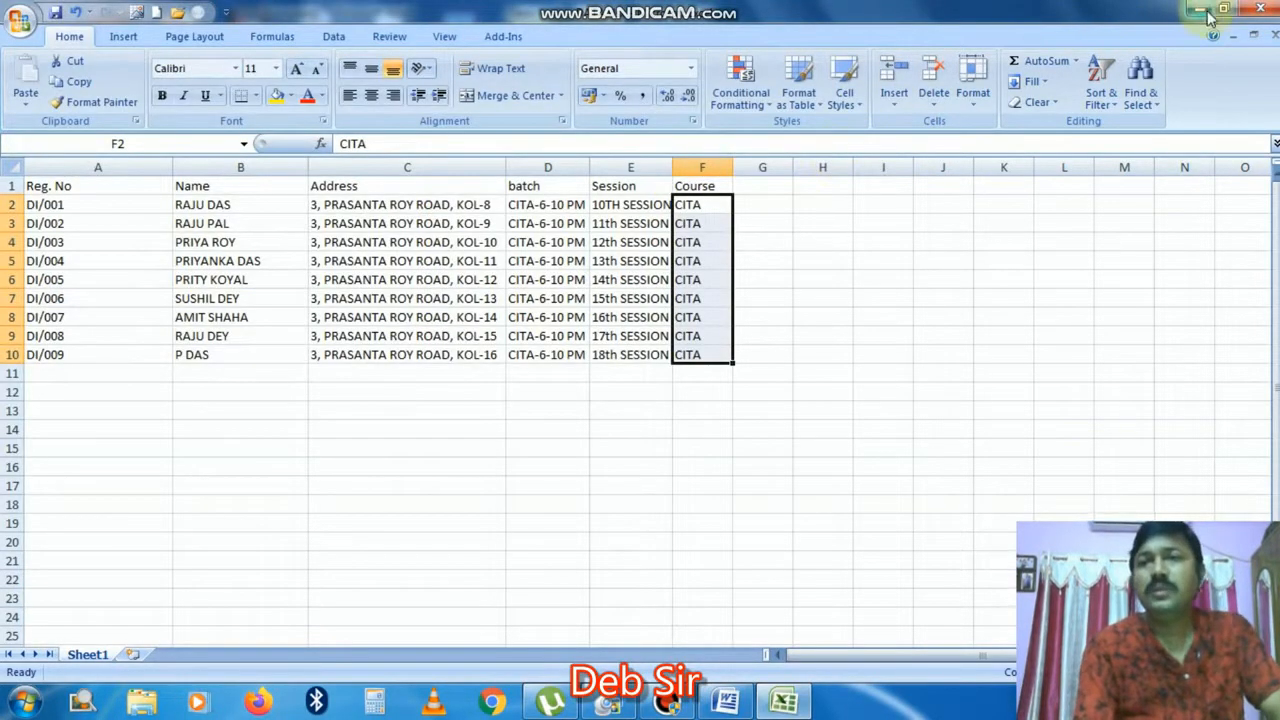
{"action": "left_click", "coordinate": [1264, 10]}
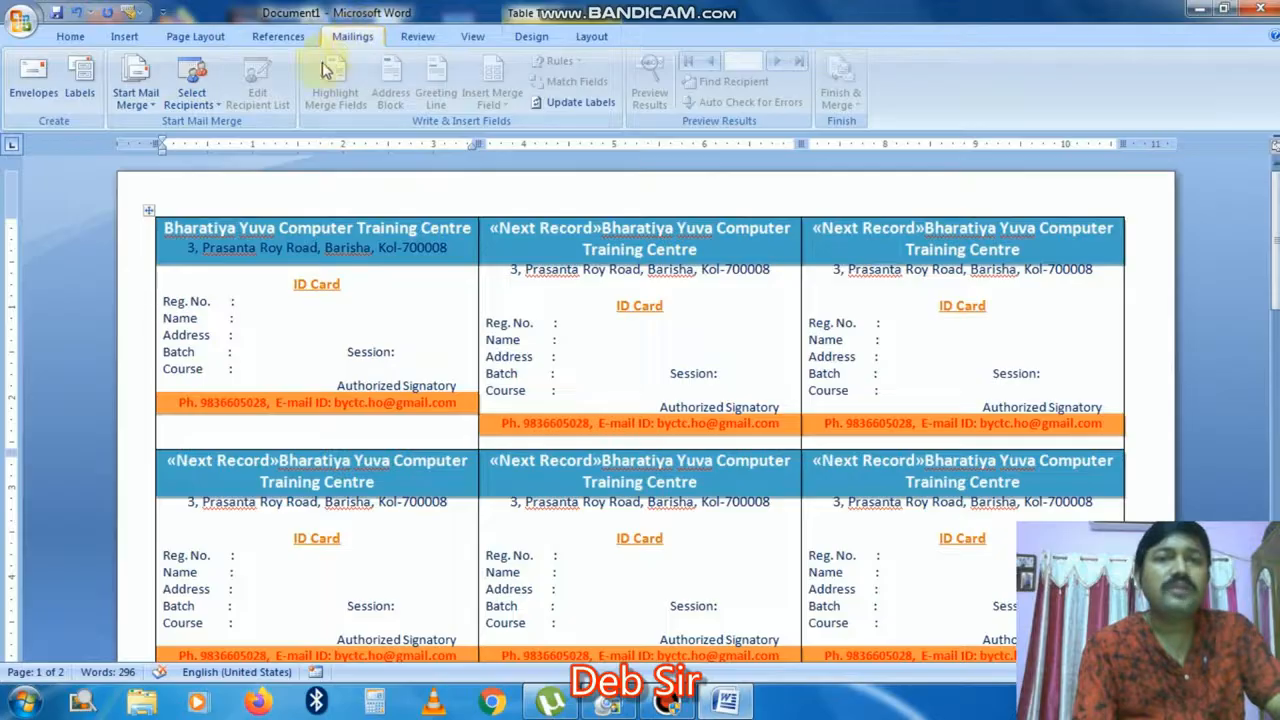
Step: Use DATA.xlsx from the Desktop as the recipient list, confirming its Sheet1$ table
{"action": "left_click", "coordinate": [215, 110]}
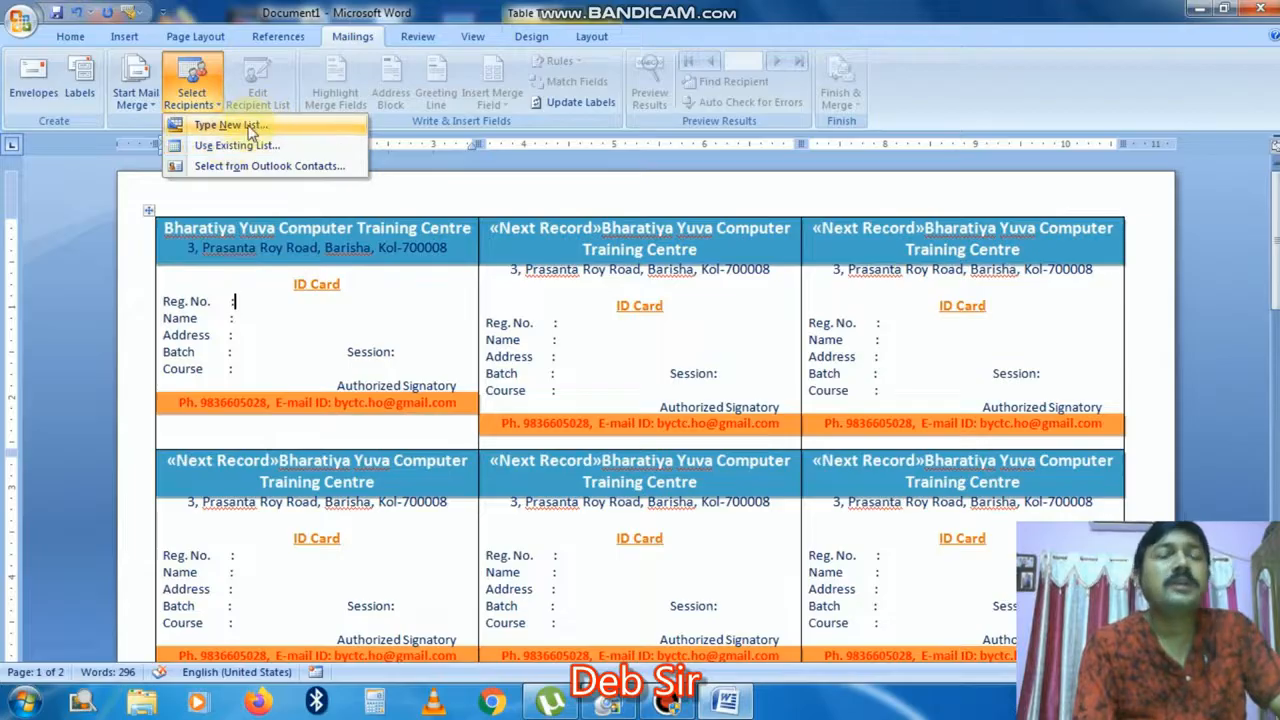
{"action": "left_click", "coordinate": [246, 150]}
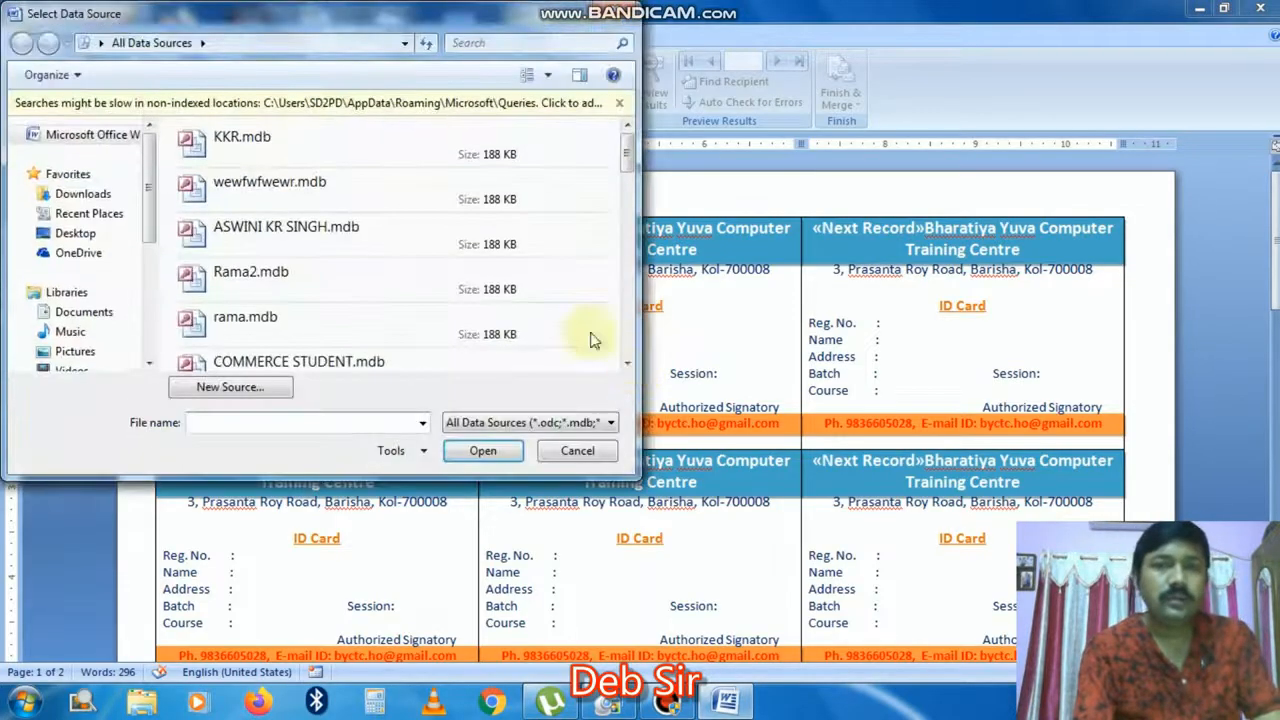
{"action": "left_click", "coordinate": [74, 236]}
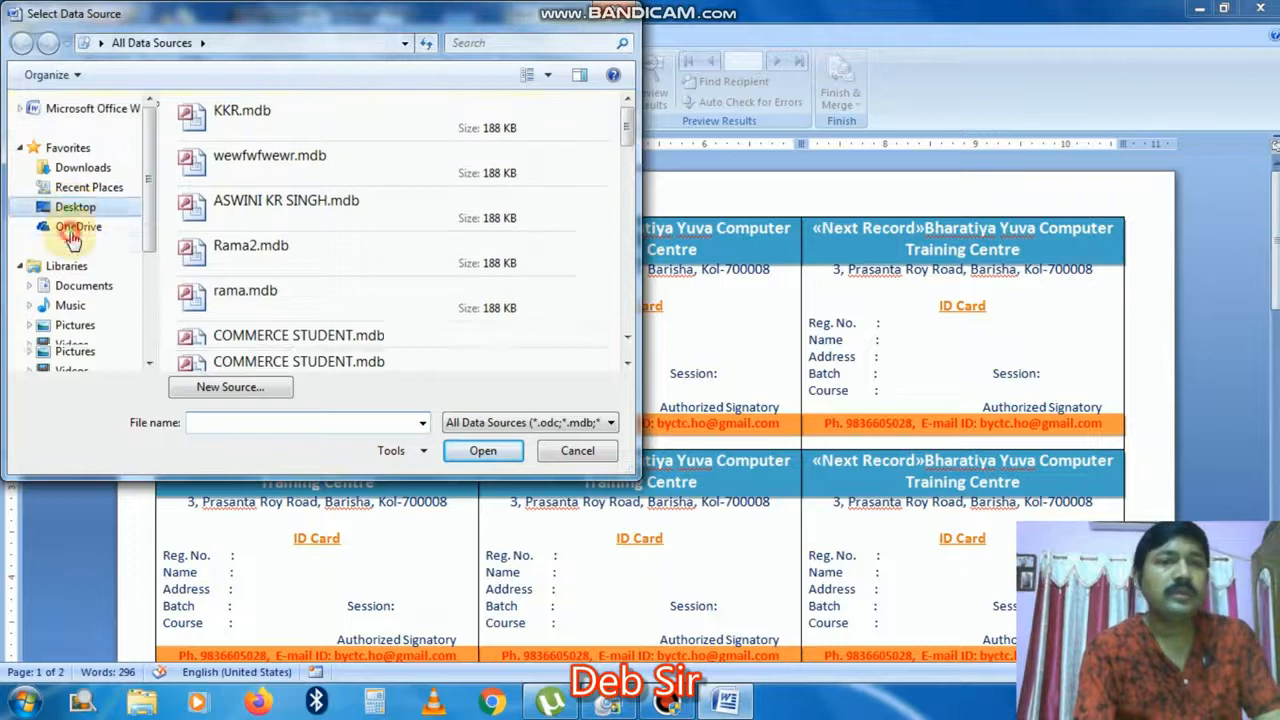
{"action": "left_click_drag", "start_coordinate": [630, 137], "coordinate": [634, 235]}
{"action": "left_click", "coordinate": [285, 261]}
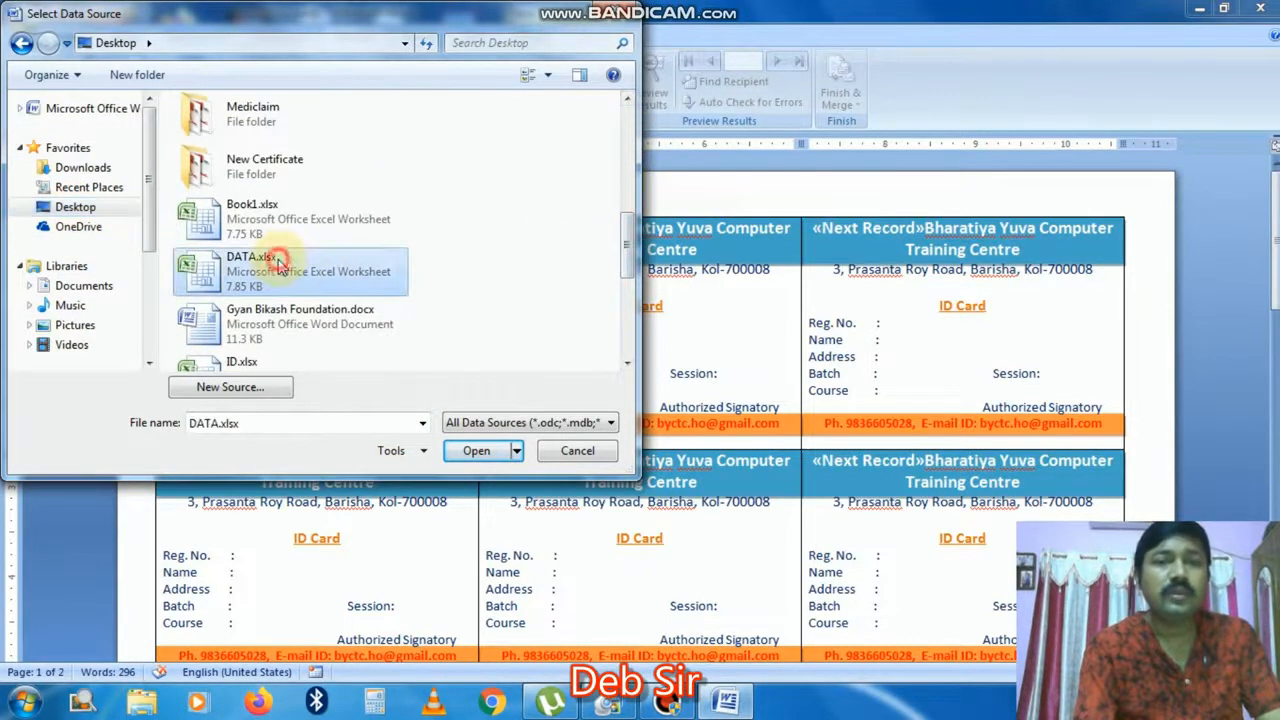
{"action": "left_click", "coordinate": [470, 451]}
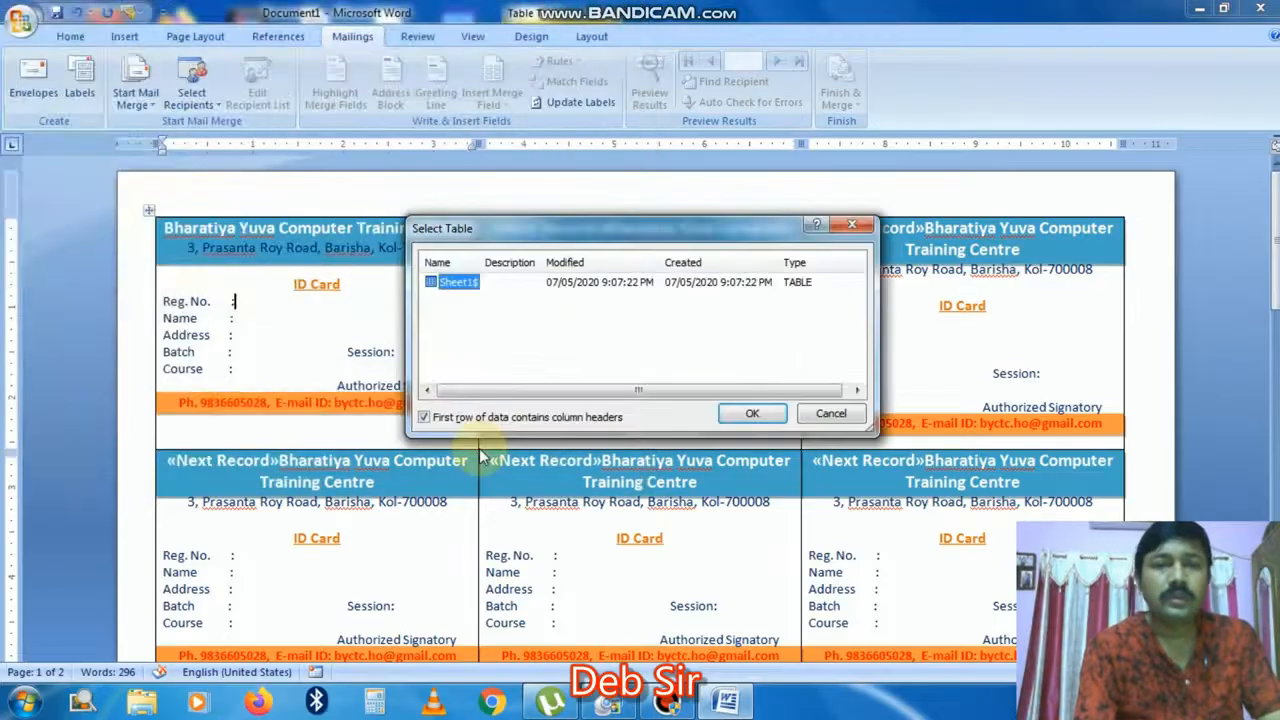
{"action": "left_click", "coordinate": [750, 416]}
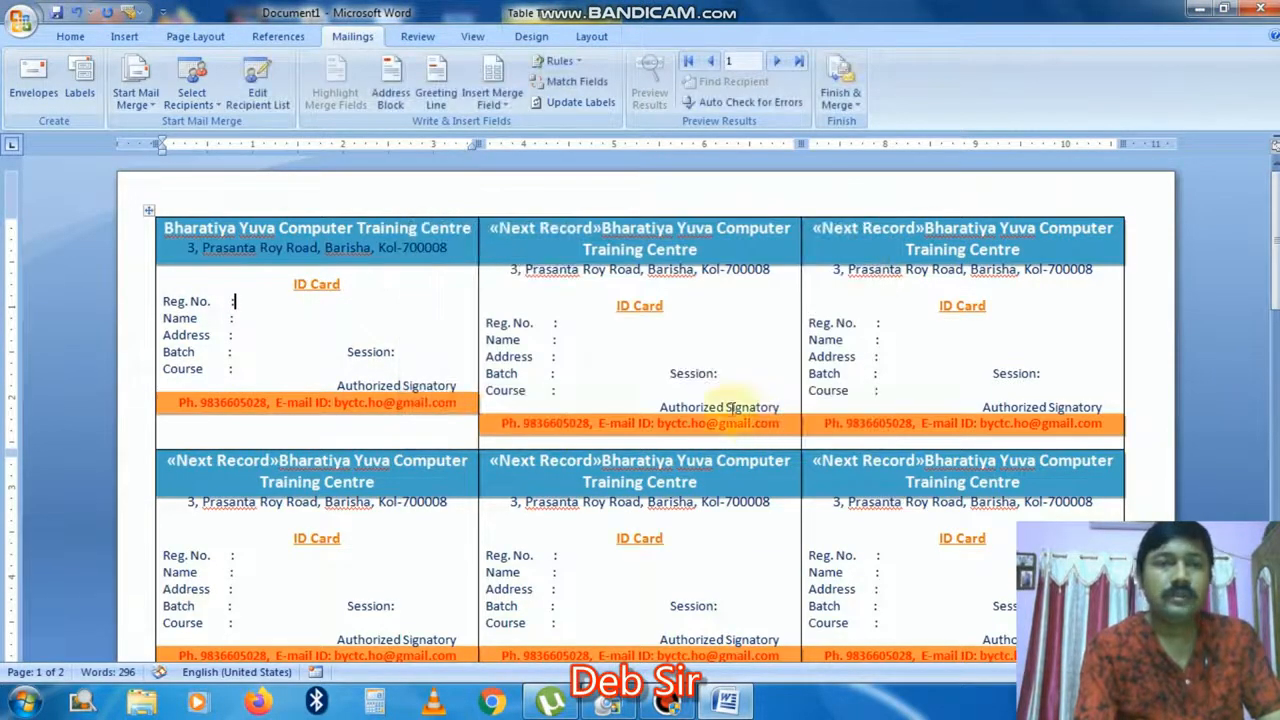
Step: Insert the Reg_No, Name and Address merge fields on the first card
{"action": "left_click", "coordinate": [240, 301]}
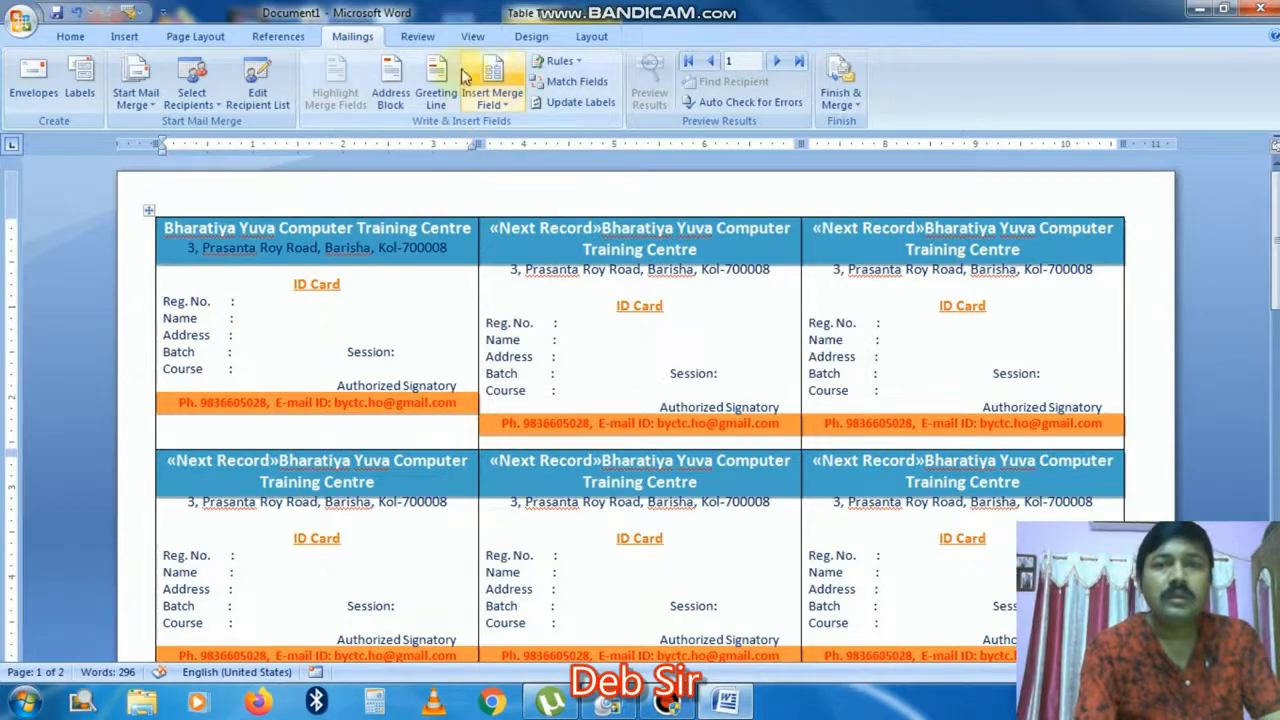
{"action": "left_click", "coordinate": [505, 113]}
{"action": "left_click", "coordinate": [510, 126]}
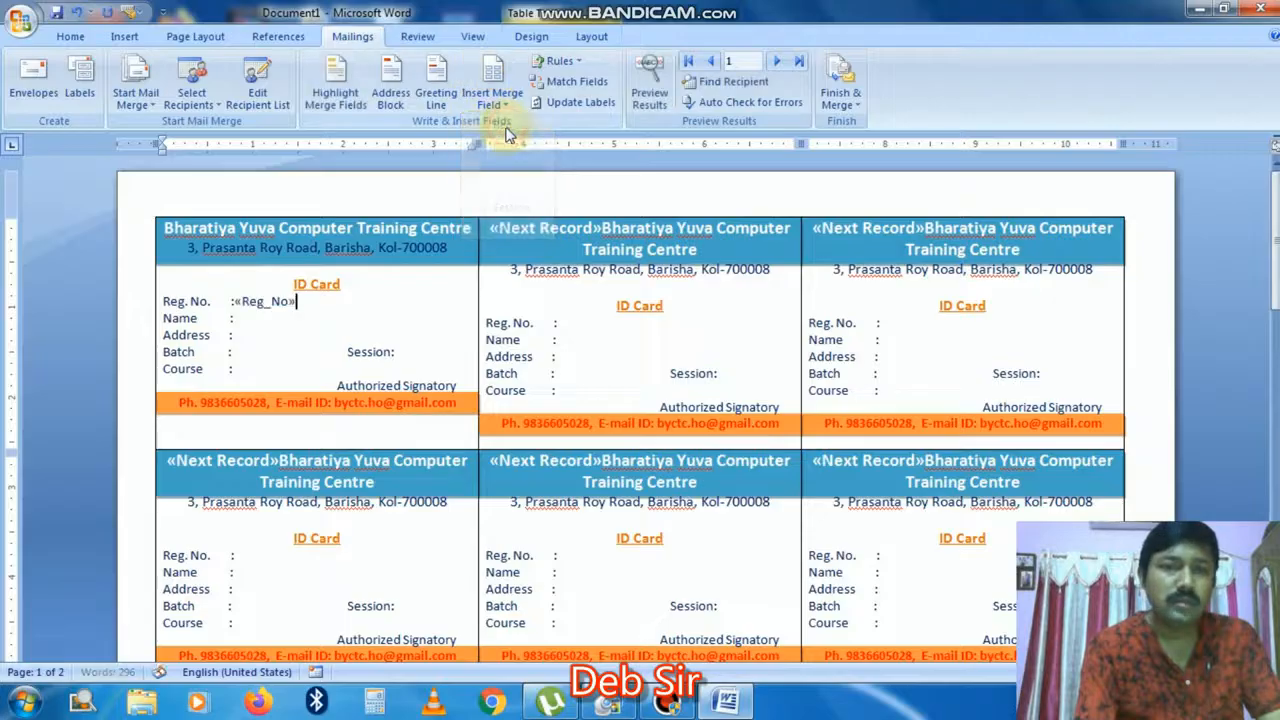
{"action": "left_click", "coordinate": [240, 318]}
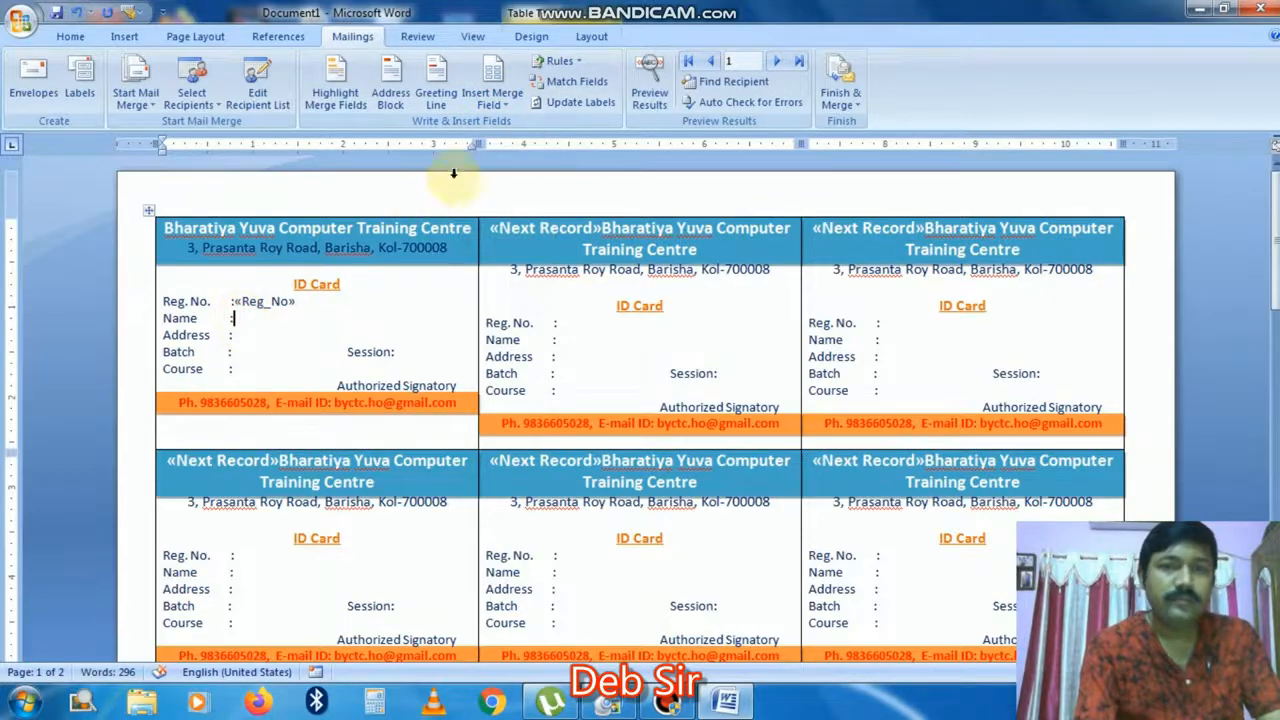
{"action": "left_click", "coordinate": [492, 100]}
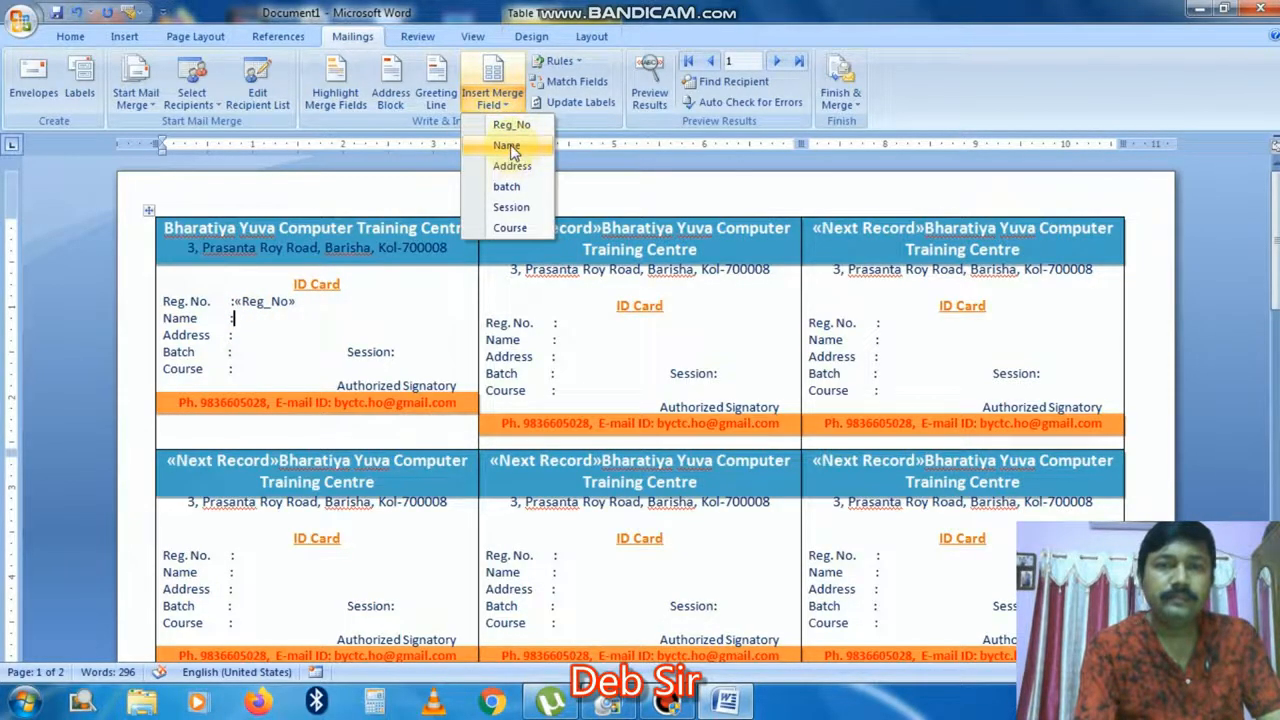
{"action": "left_click", "coordinate": [507, 146]}
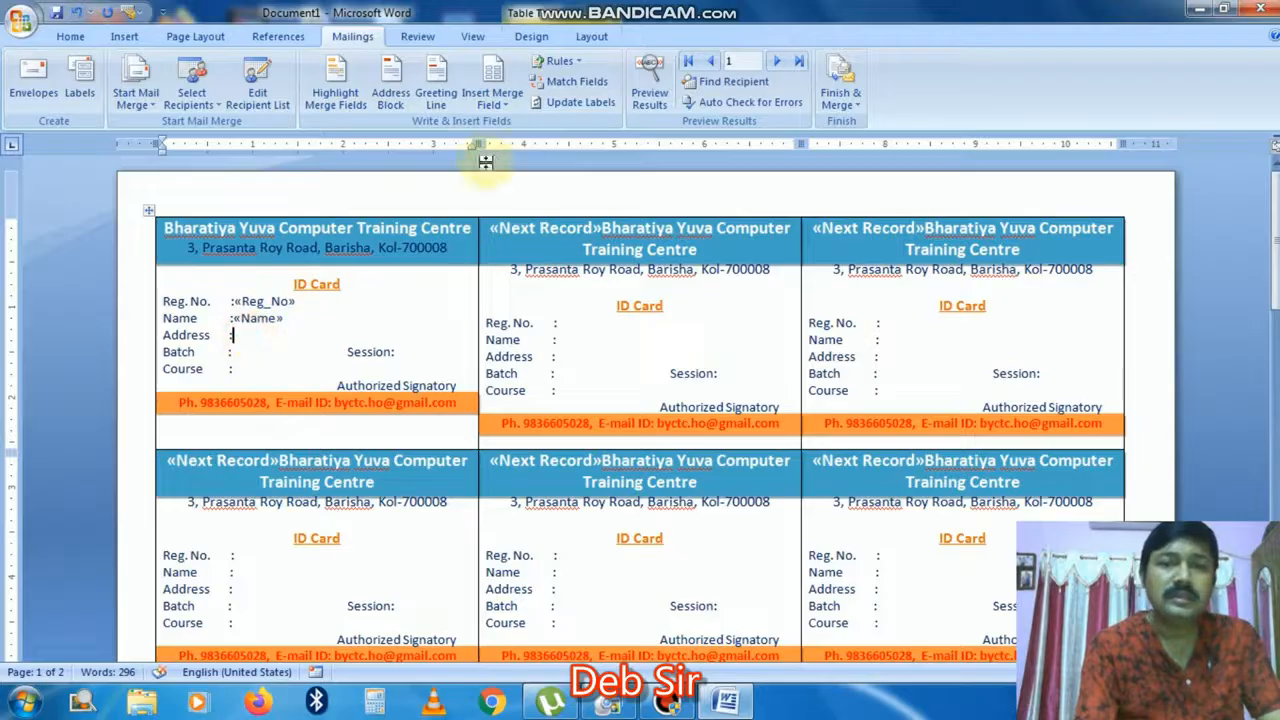
{"action": "left_click", "coordinate": [508, 106]}
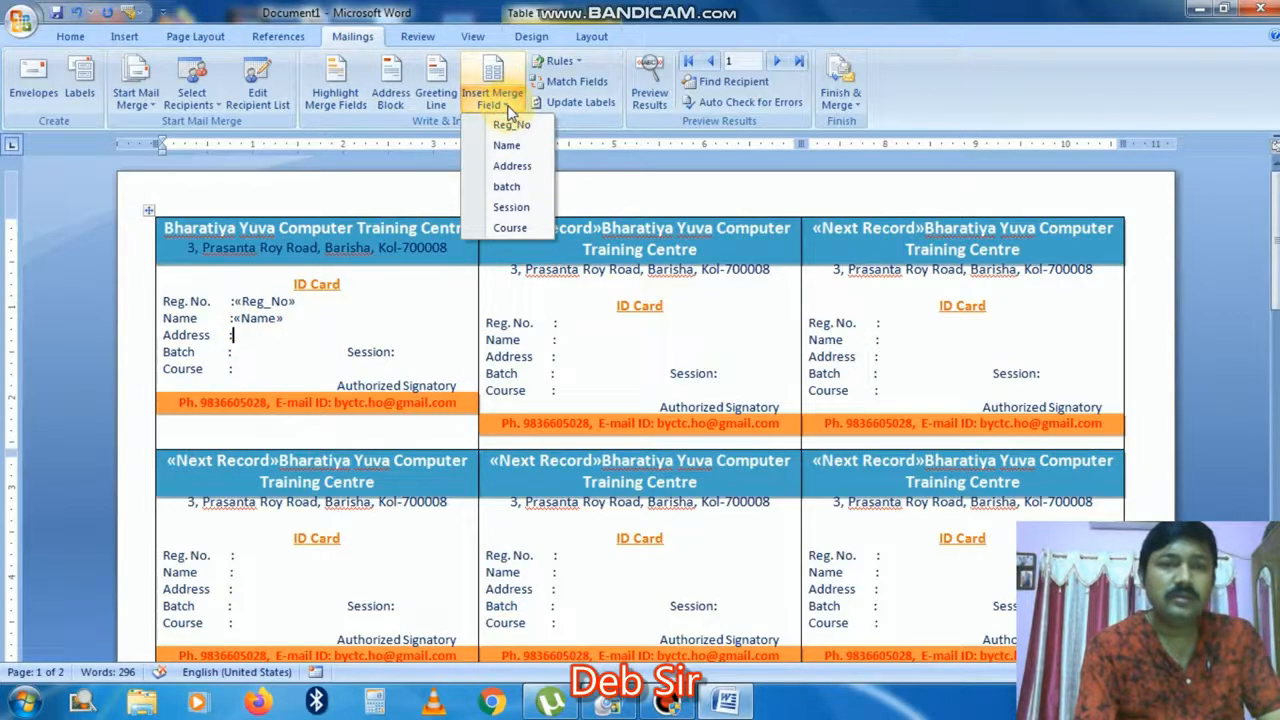
{"action": "left_click", "coordinate": [510, 168]}
Step: Add the batch, Course and Session merge fields, tidying the spacing around them
{"action": "left_click", "coordinate": [239, 350]}
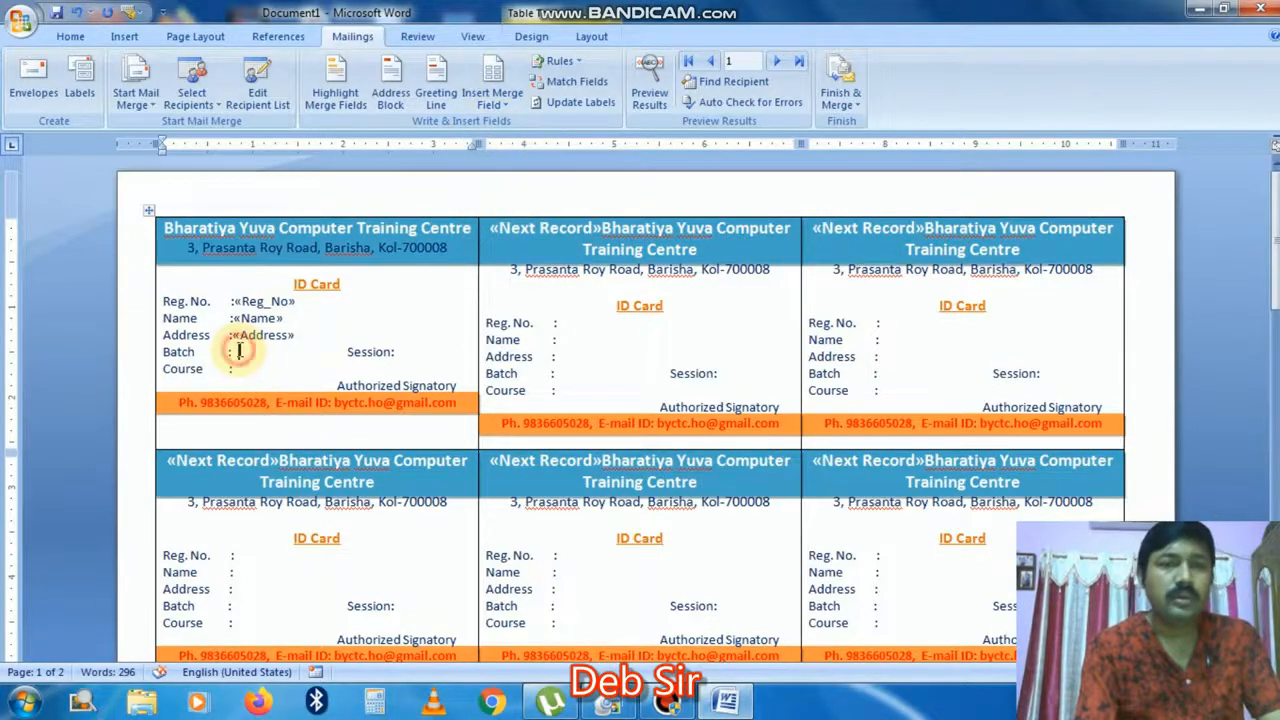
{"action": "left_click", "coordinate": [502, 106]}
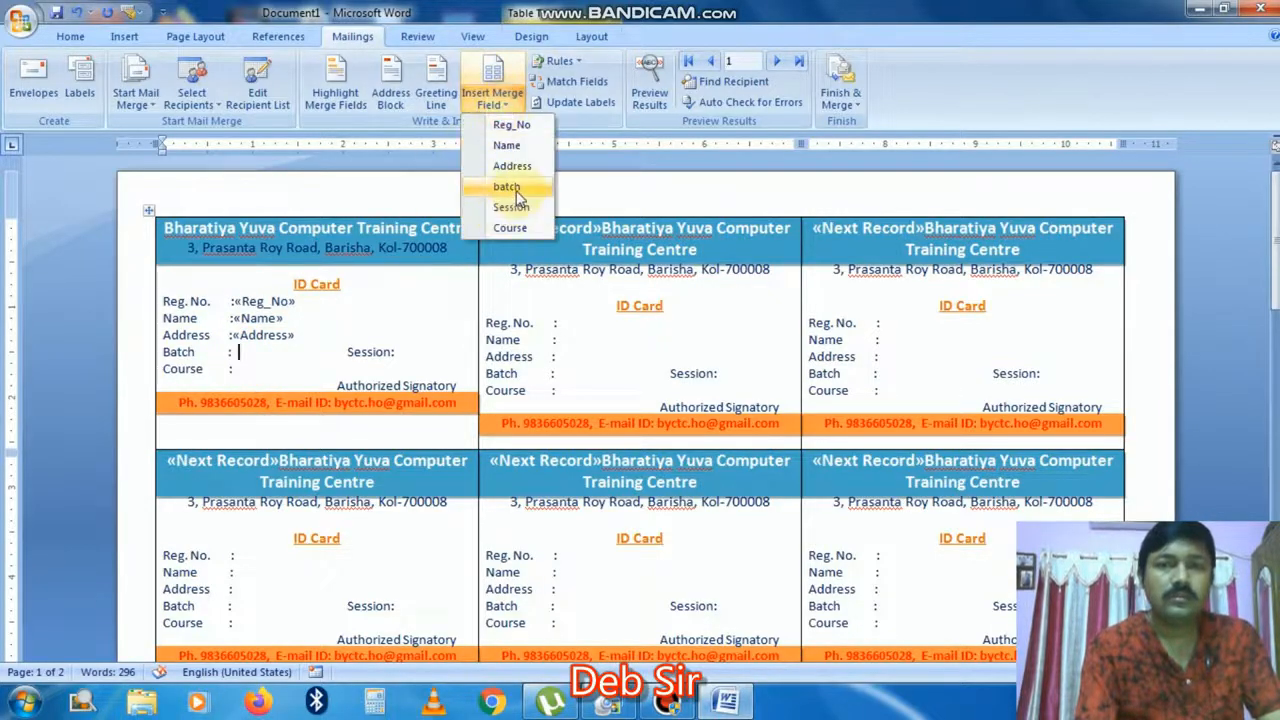
{"action": "left_click", "coordinate": [508, 188]}
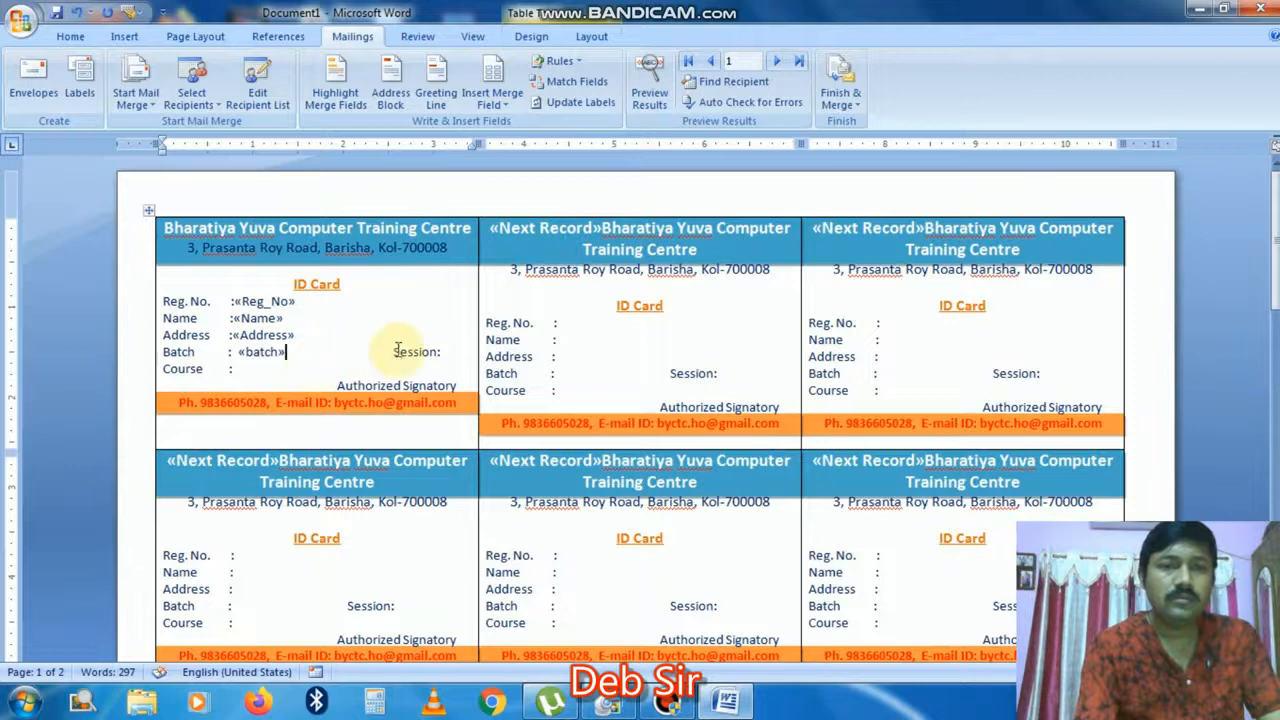
{"action": "key", "text": "Delete"}
{"action": "key", "text": "Delete"}
{"action": "key", "text": "Delete"}
{"action": "key", "text": "Delete"}
{"action": "key", "text": "Delete"}
{"action": "key", "text": "Delete"}
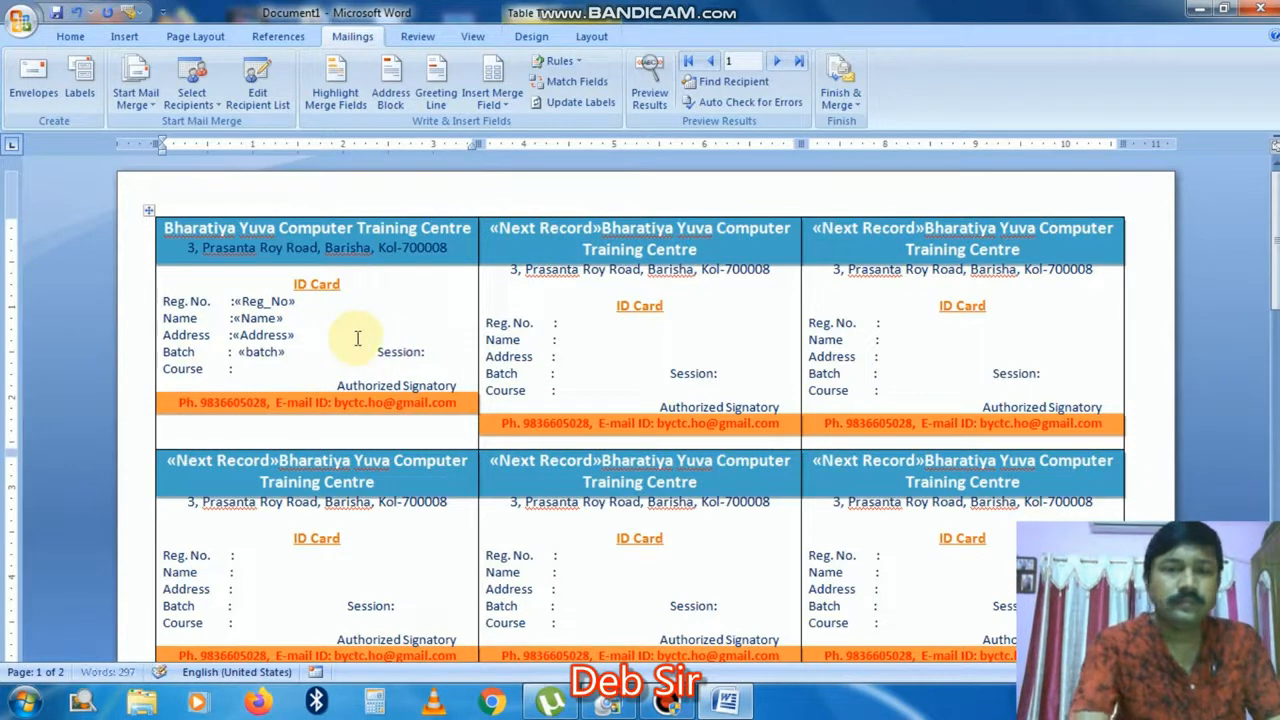
{"action": "key", "text": "Delete"}
{"action": "key", "text": "Delete"}
{"action": "key", "text": "Delete"}
{"action": "key", "text": "Delete"}
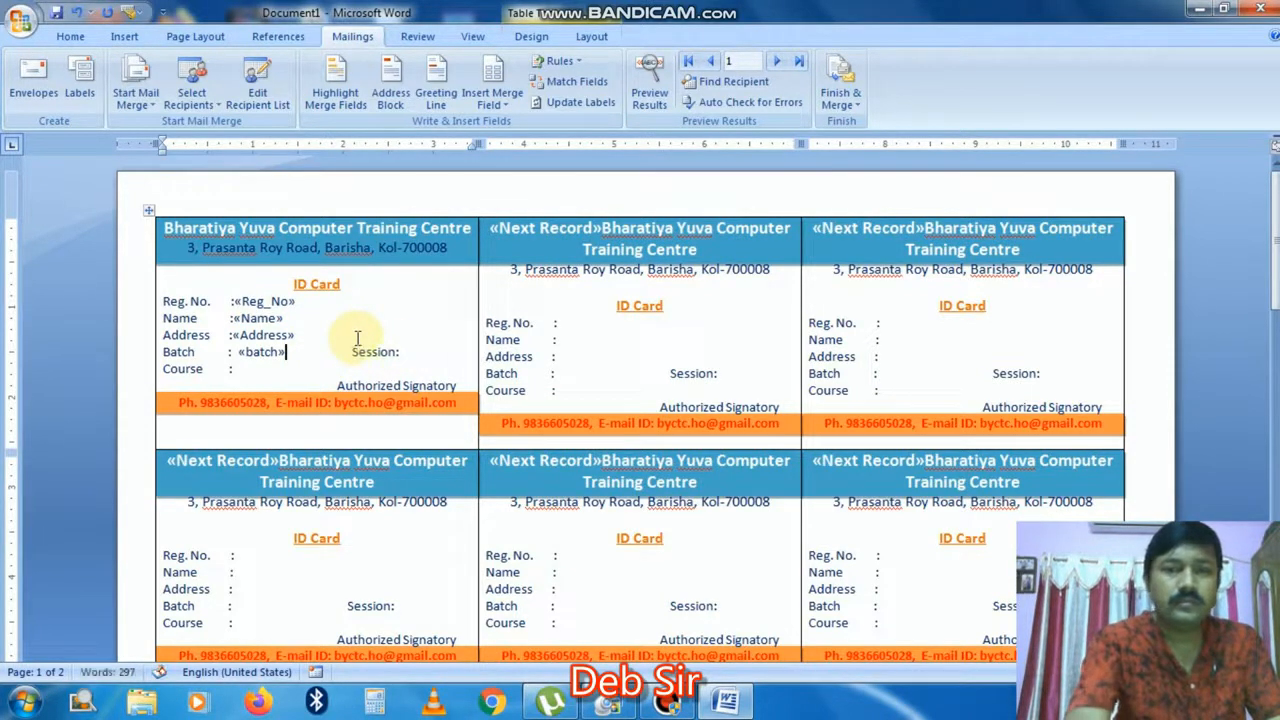
{"action": "left_click", "coordinate": [245, 369]}
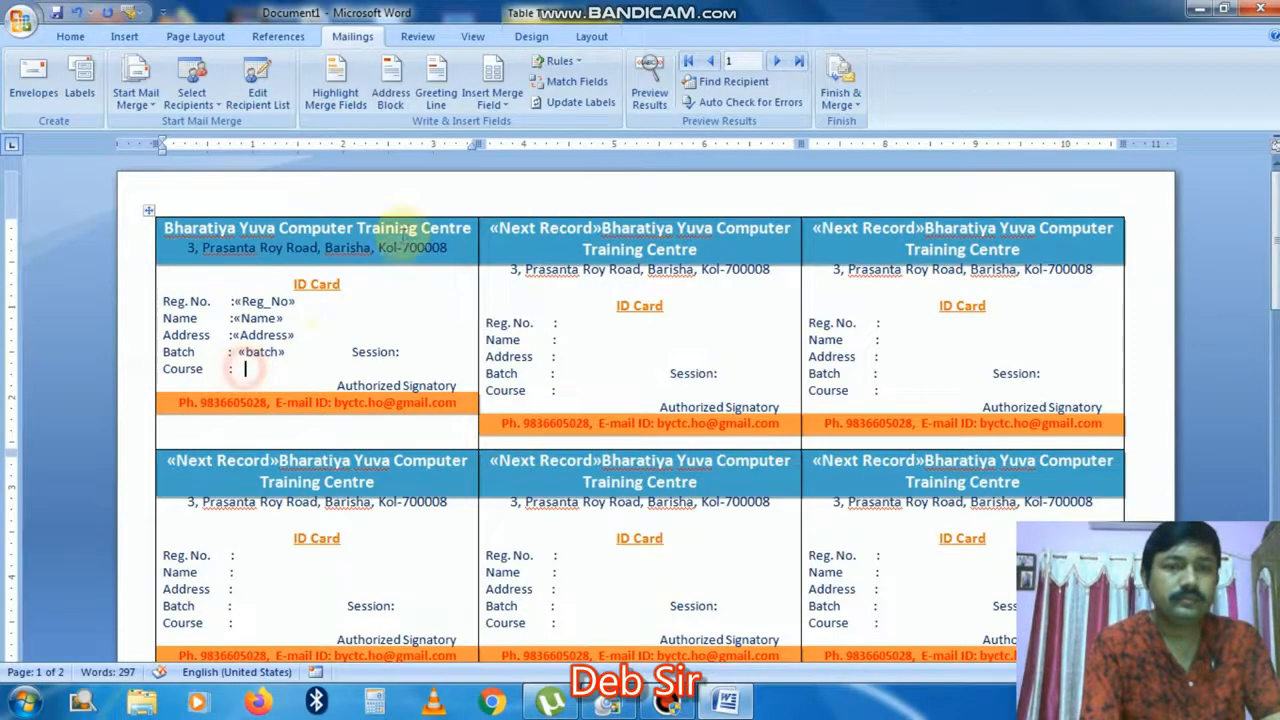
{"action": "left_click", "coordinate": [500, 103]}
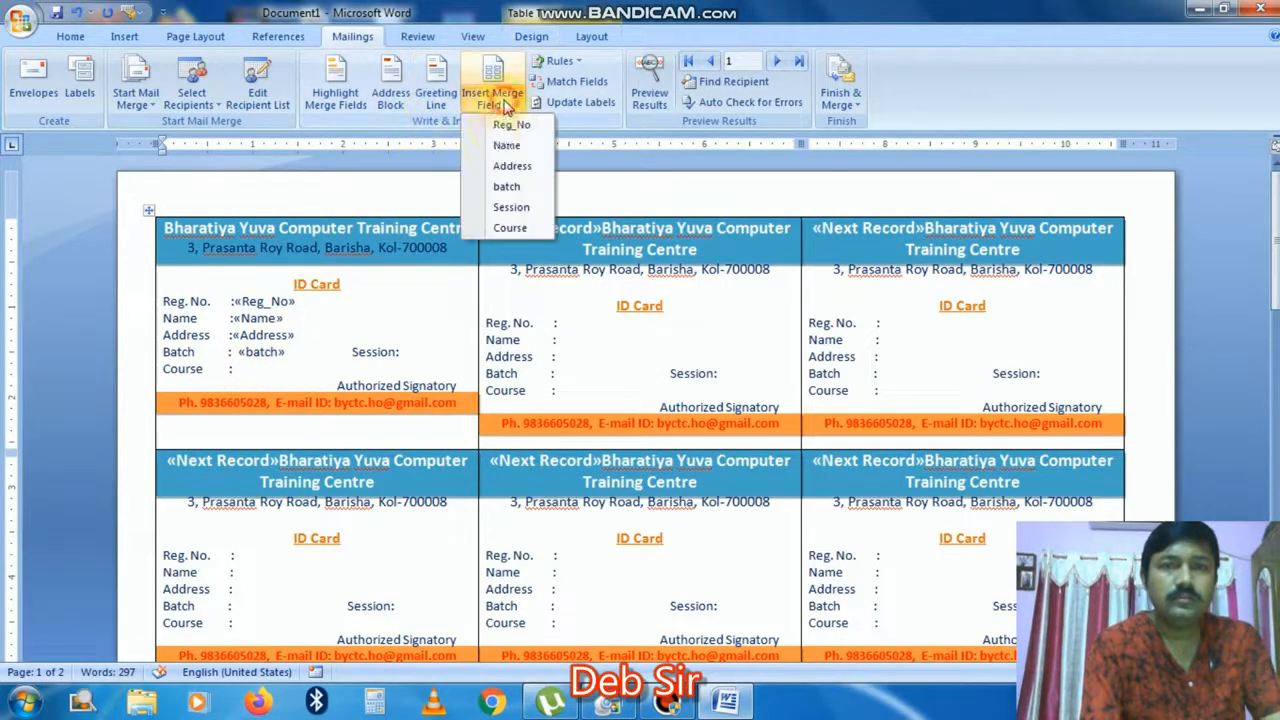
{"action": "left_click", "coordinate": [510, 228]}
{"action": "left_click", "coordinate": [415, 351]}
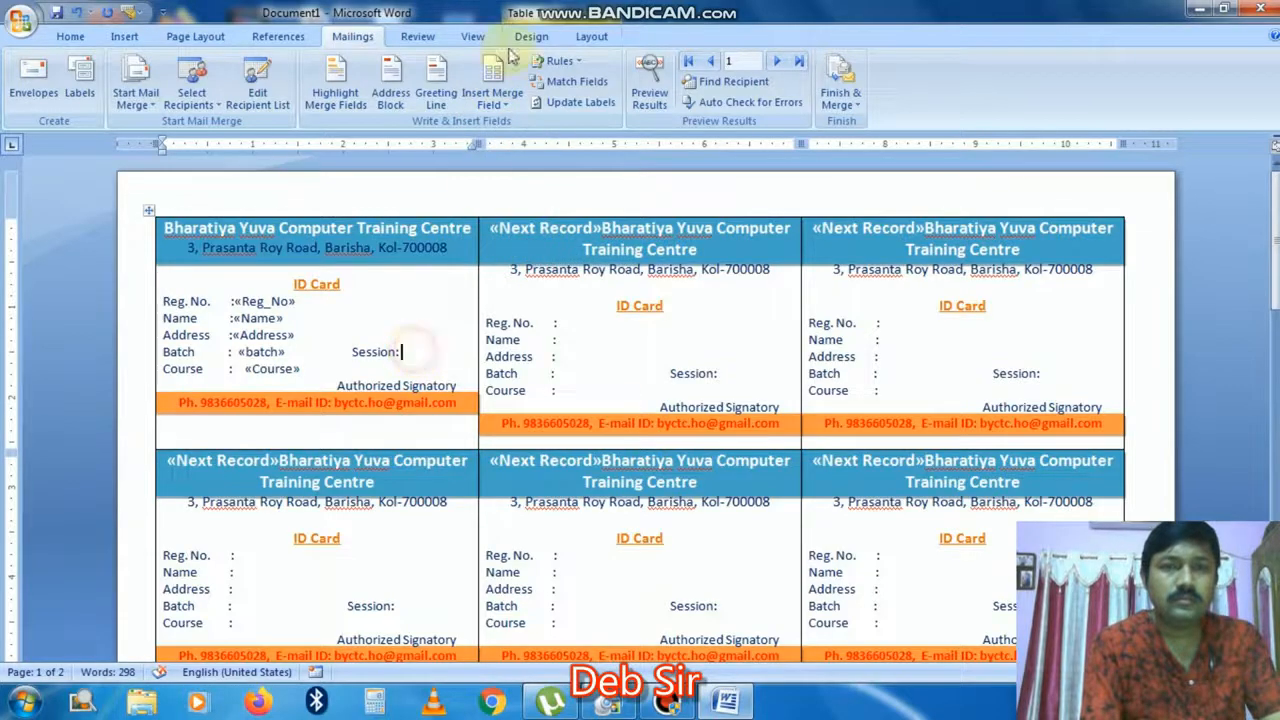
{"action": "left_click", "coordinate": [498, 99]}
{"action": "left_click", "coordinate": [510, 208]}
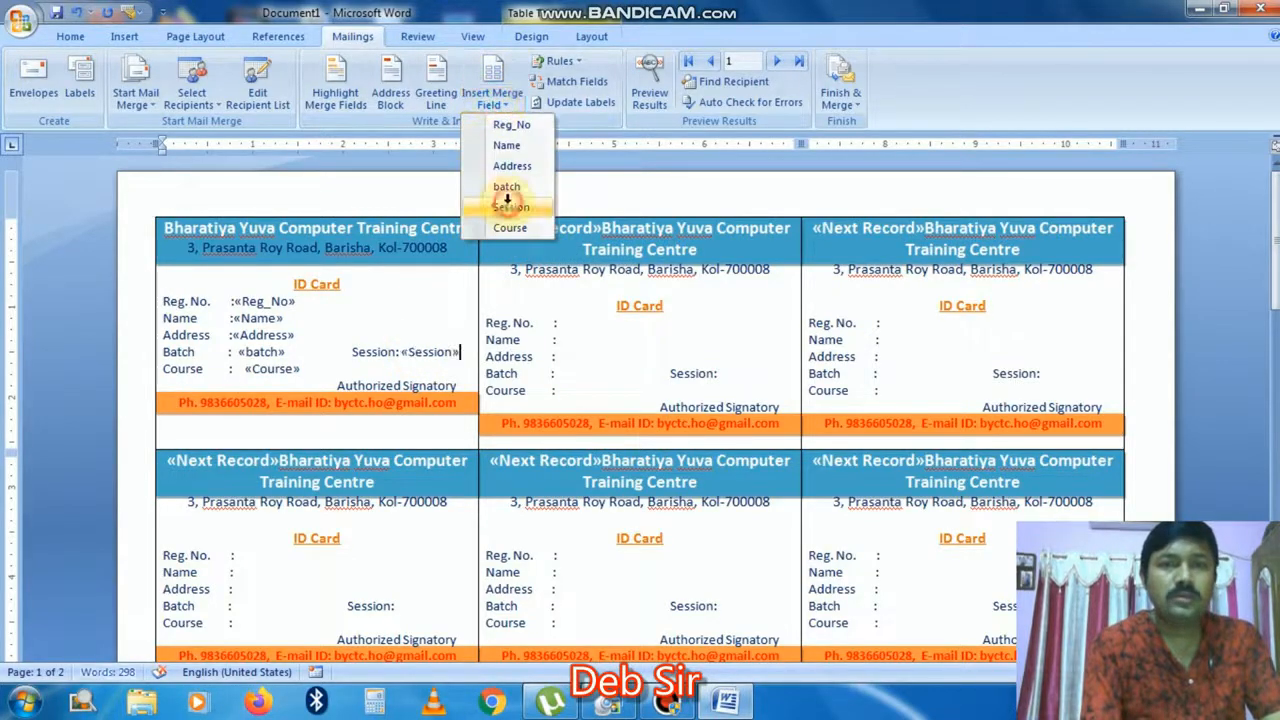
{"action": "left_click", "coordinate": [238, 301]}
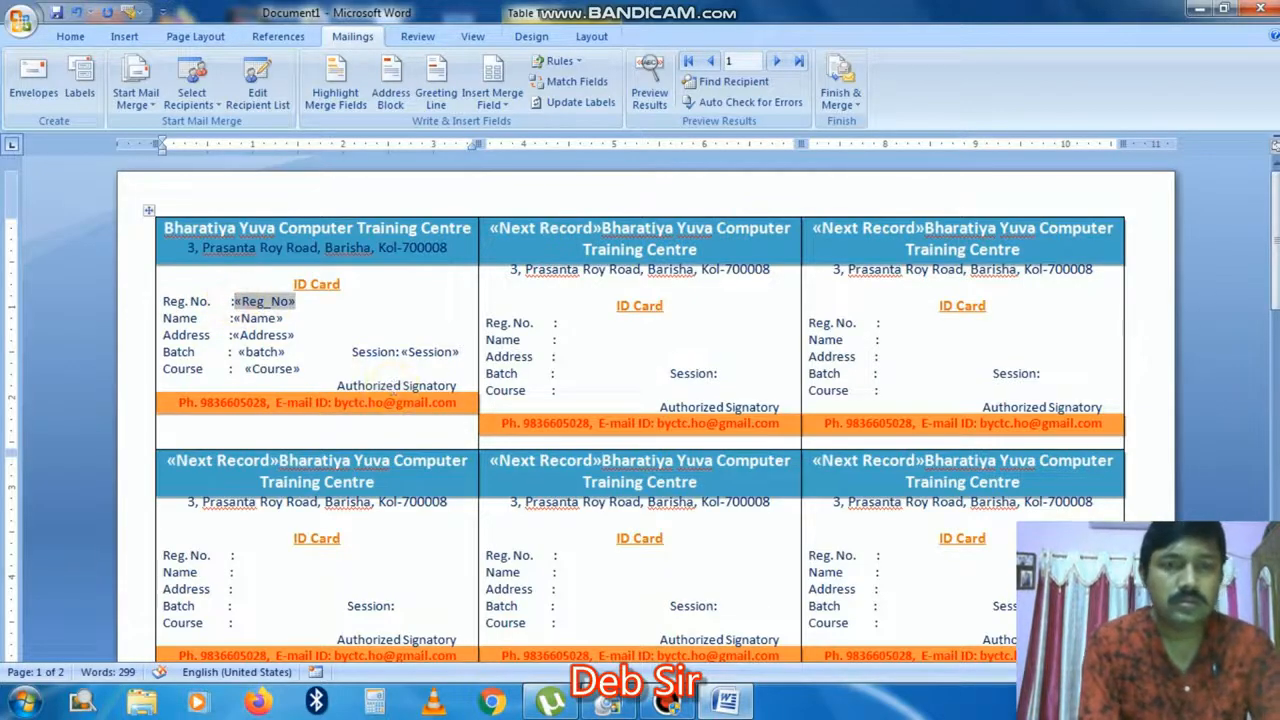
{"action": "key", "text": "Down"}
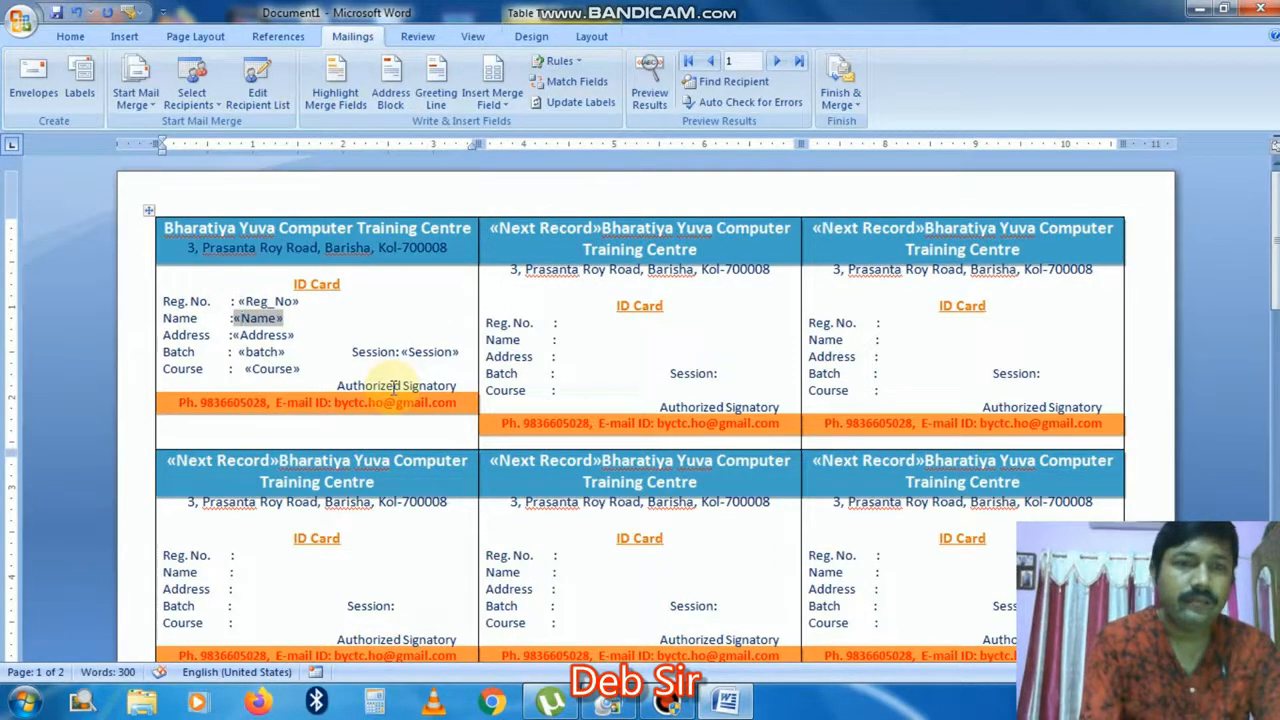
{"action": "key", "text": "Down"}
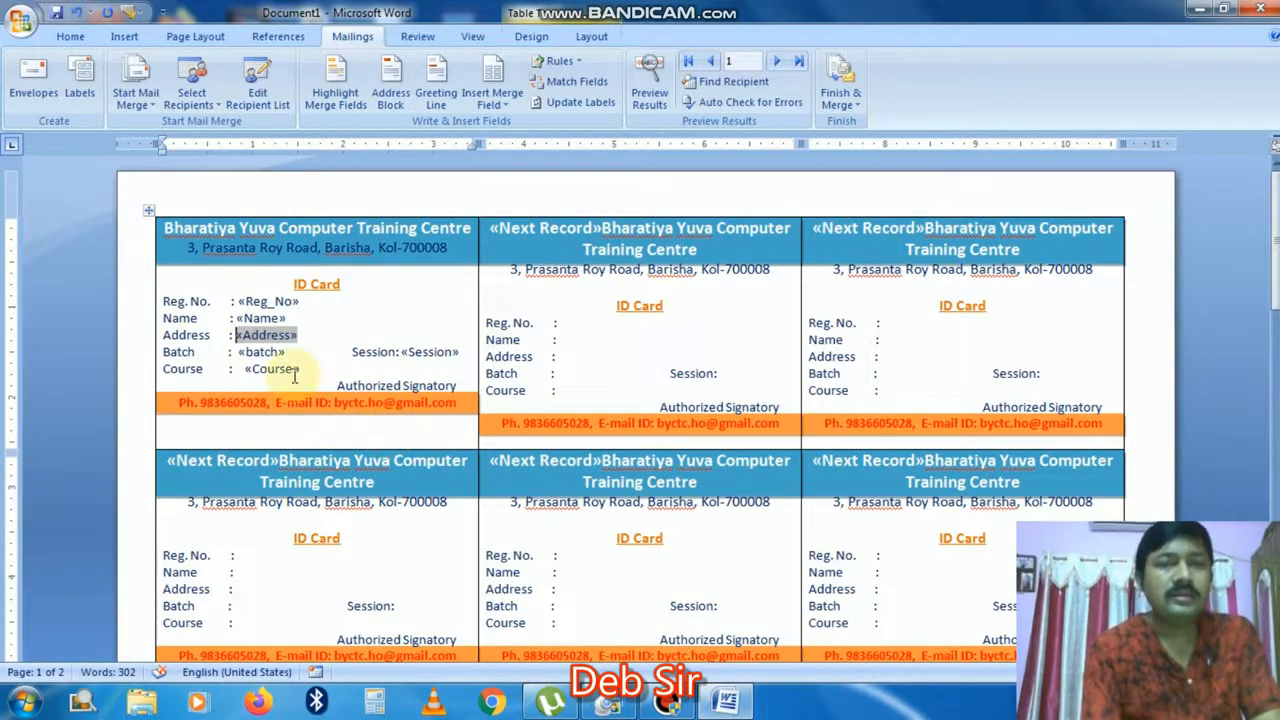
Step: Update Labels so every card gets the first card's six merge fields
{"action": "left_click", "coordinate": [570, 108]}
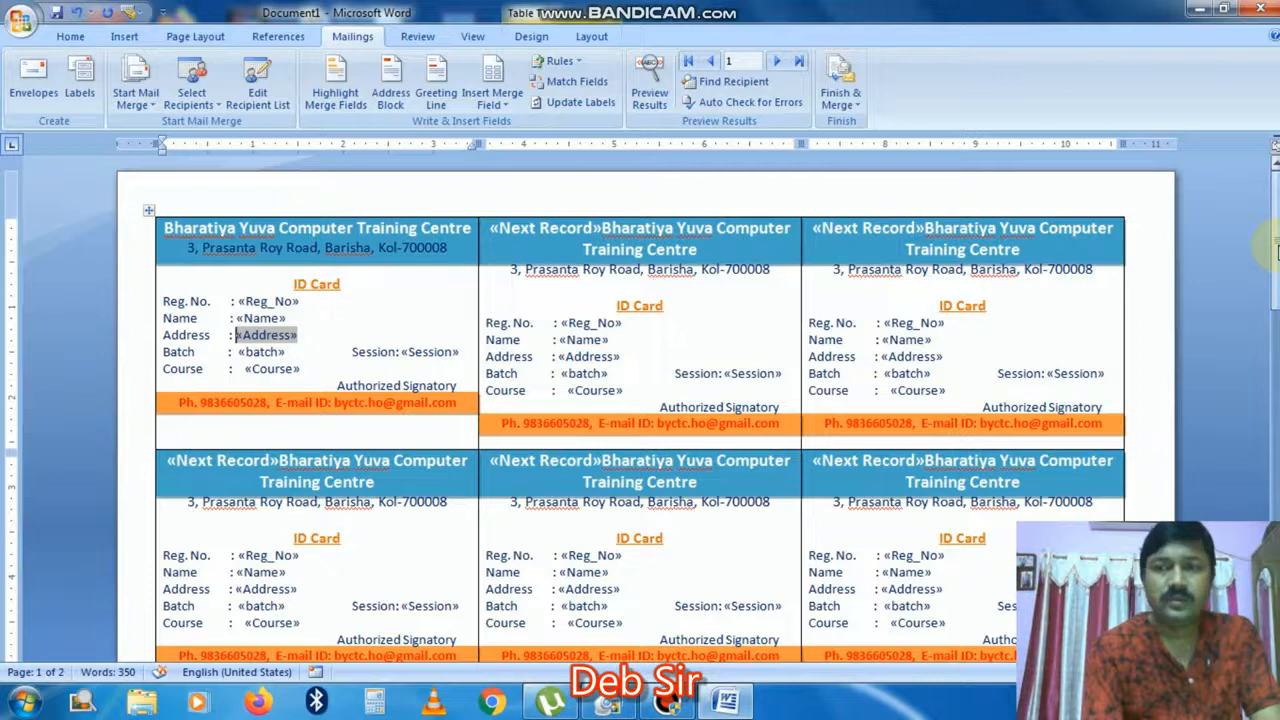
{"action": "right_click", "coordinate": [1276, 303]}
{"action": "left_click", "coordinate": [1278, 304]}
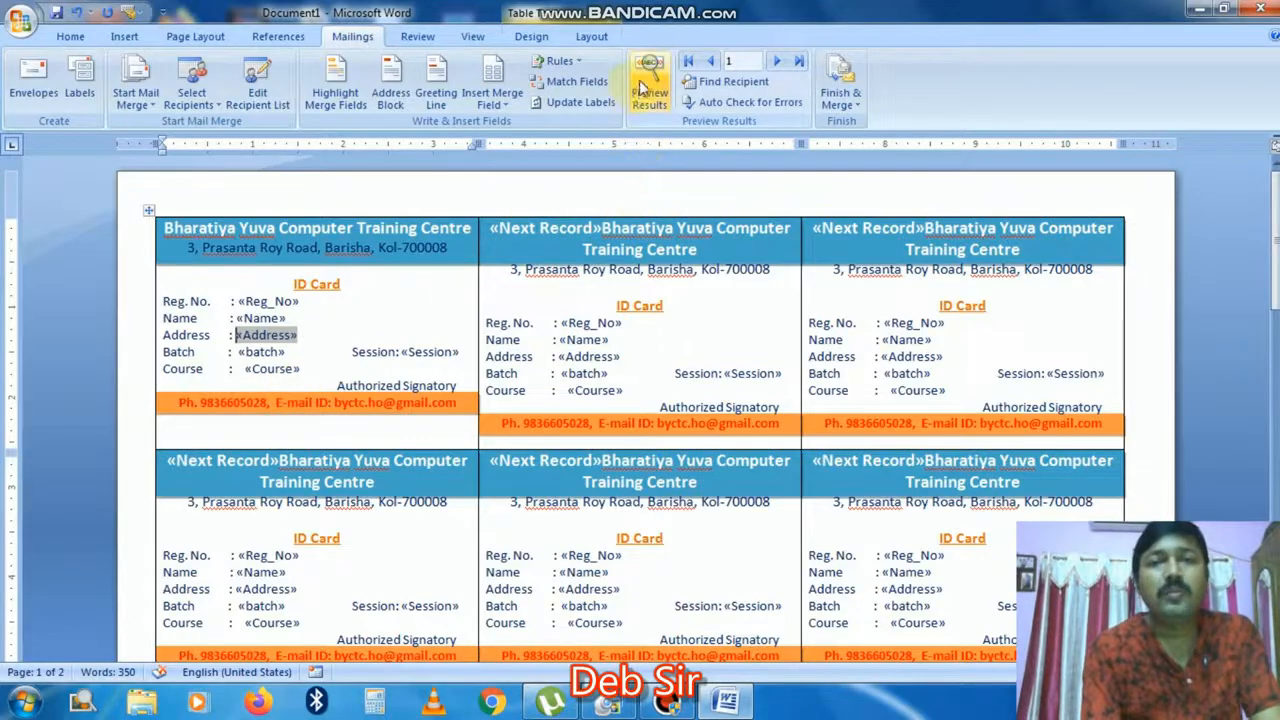
Step: Merge all student records into a new Labels1 document and scroll through the filled ID cards
{"action": "left_click", "coordinate": [852, 108]}
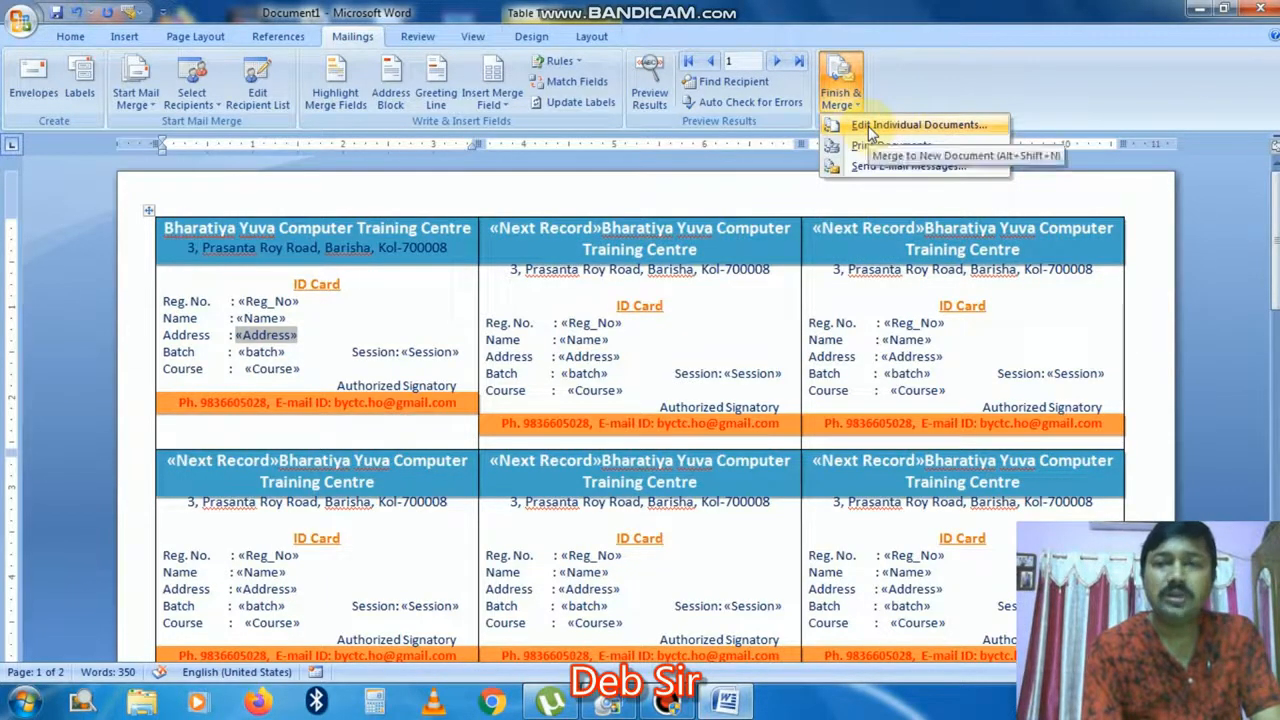
{"action": "left_click", "coordinate": [868, 126]}
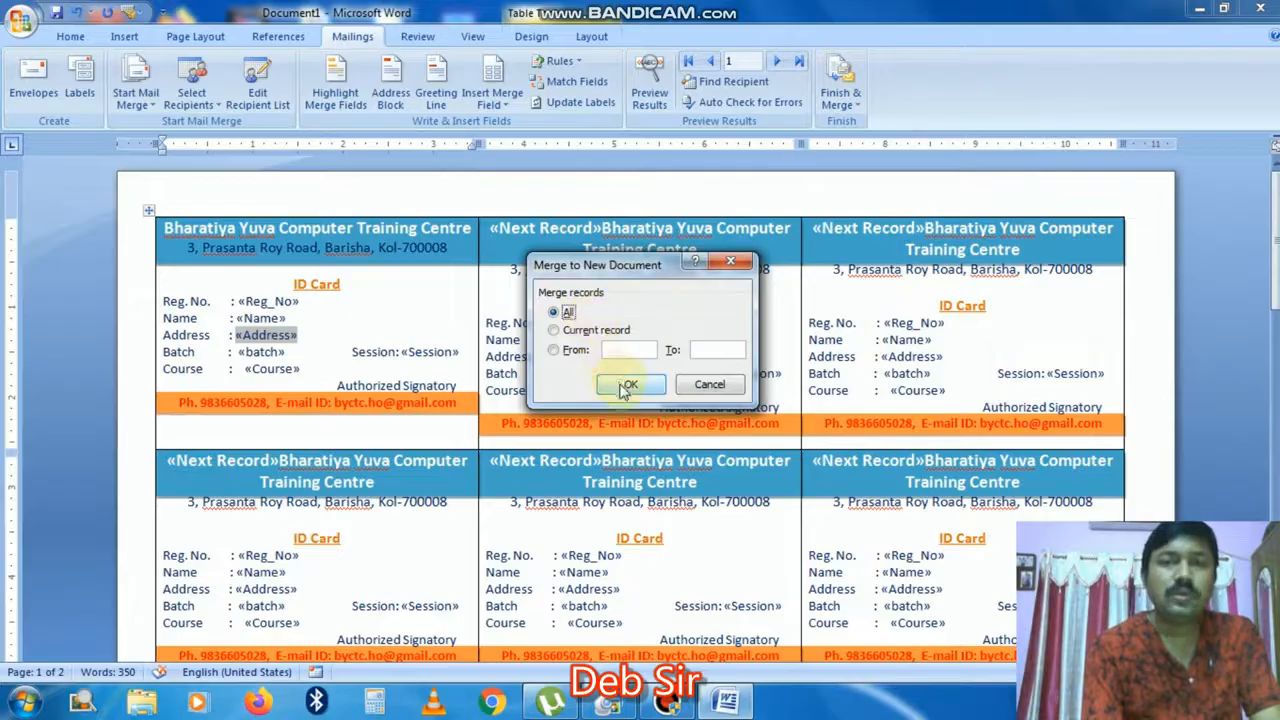
{"action": "left_click", "coordinate": [627, 386]}
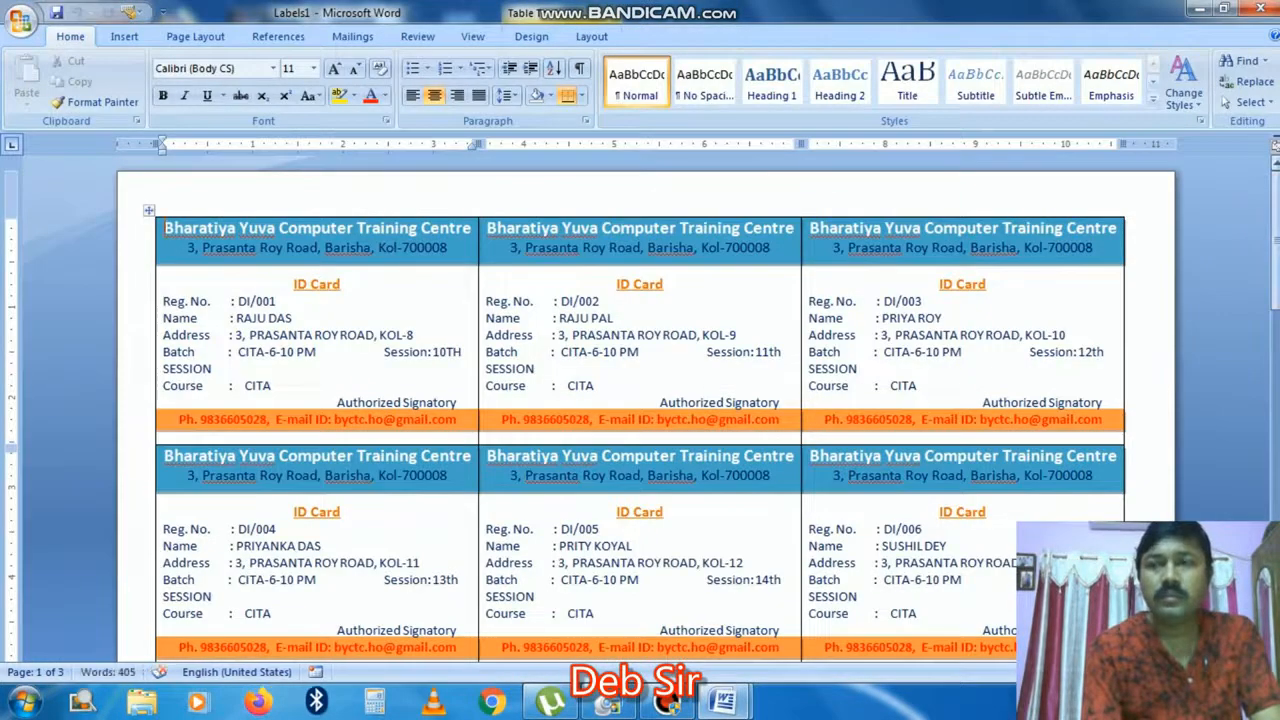
{"action": "left_click_drag", "start_coordinate": [1276, 212], "coordinate": [1276, 221]}
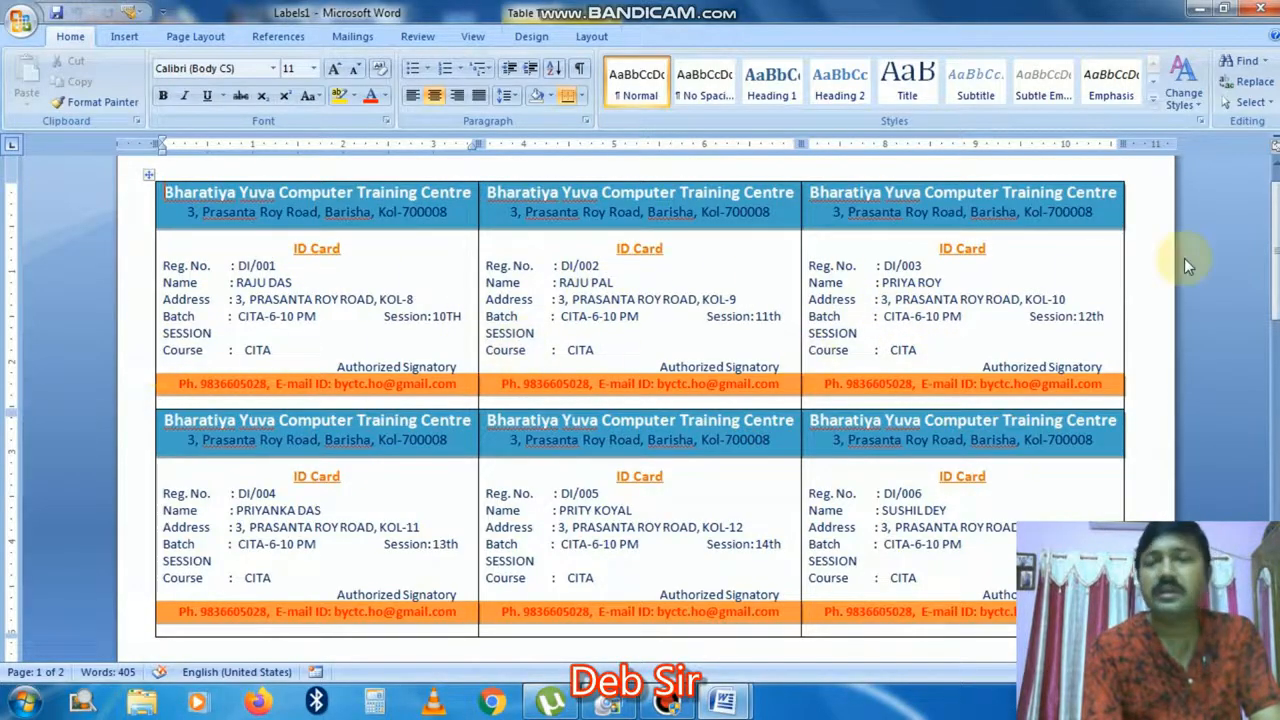
{"action": "left_click_drag", "start_coordinate": [1276, 222], "coordinate": [1276, 180]}
{"action": "mouse_move", "coordinate": [1276, 228]}
{"action": "left_mouse_down"}
{"action": "mouse_move", "coordinate": [1276, 245]}
{"action": "mouse_move", "coordinate": [1276, 229]}
{"action": "left_mouse_up"}
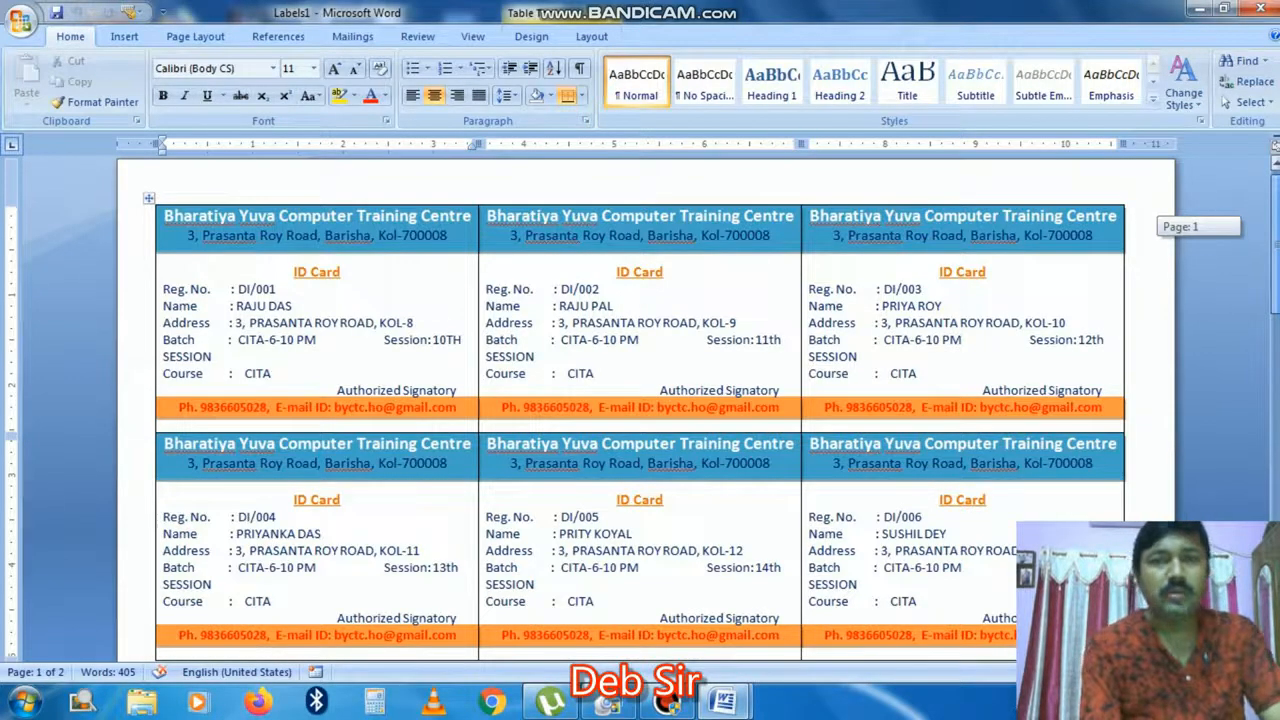
{"action": "left_click_drag", "start_coordinate": [1276, 229], "coordinate": [1276, 226]}
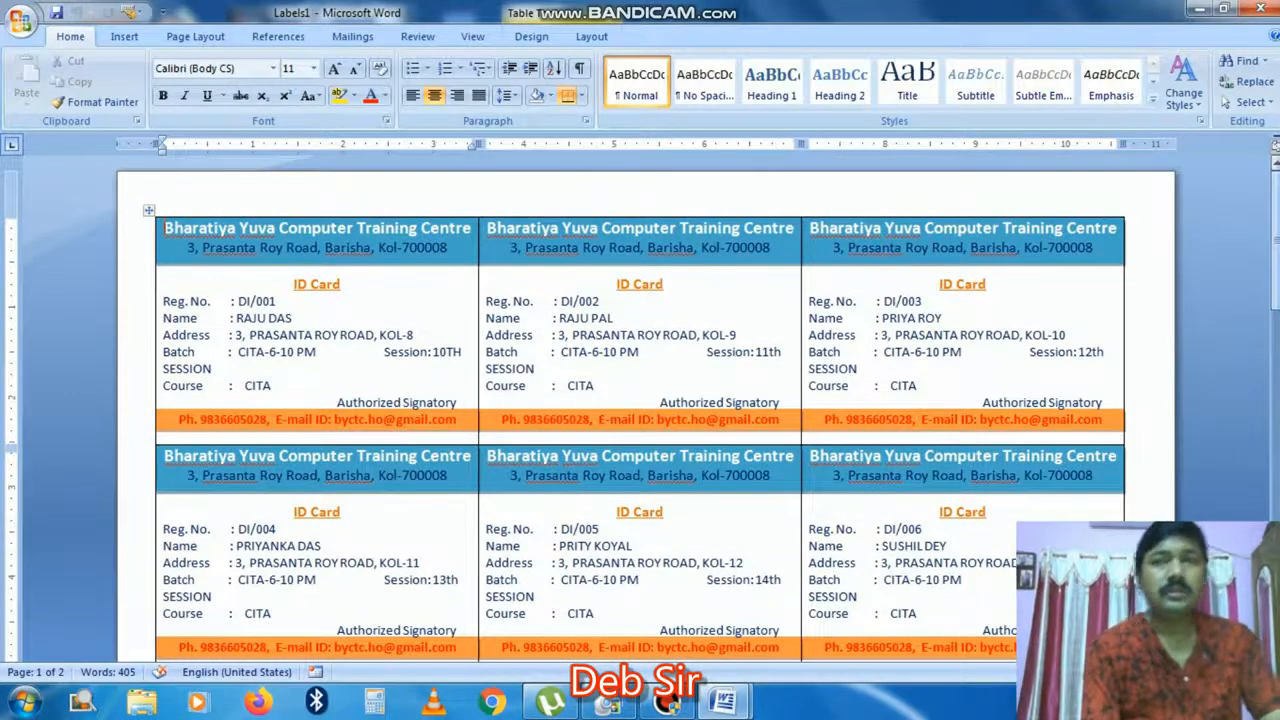